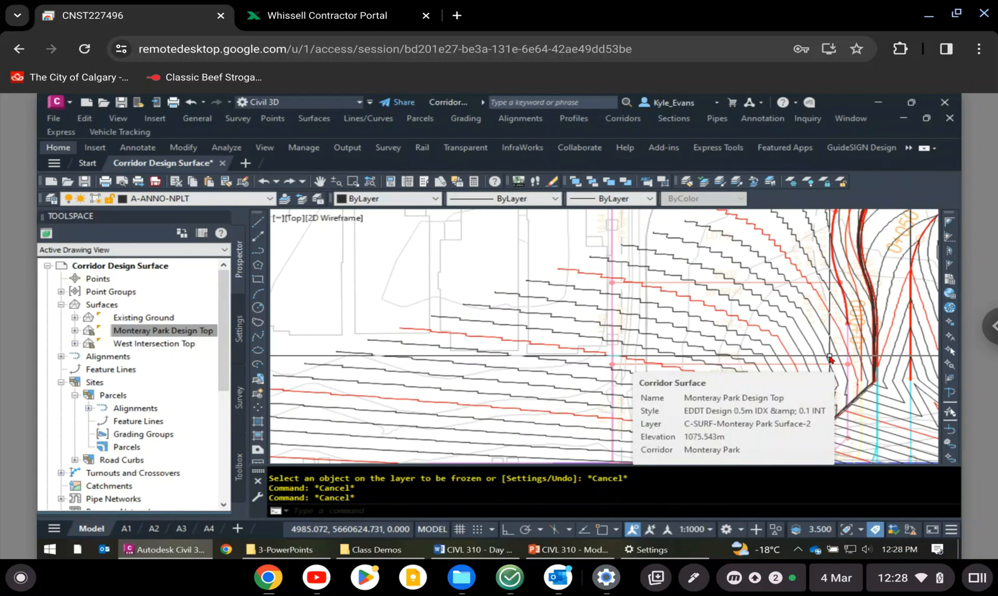
# - Draw a polyline along the north boundary of LOT-2, snapping to the endpoints at both lot corners
pyautogui.write('p')
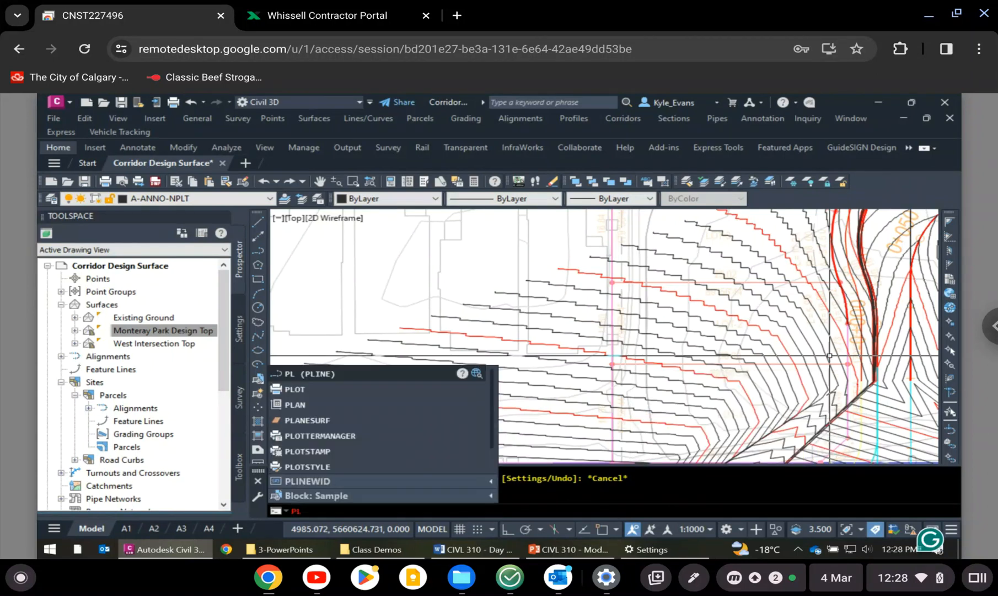
pyautogui.press('Return')
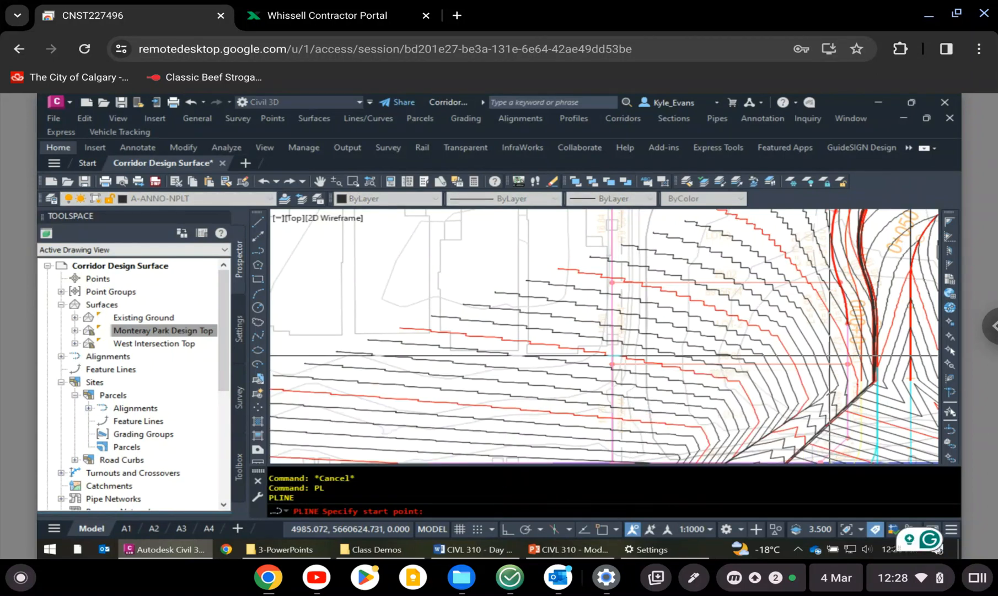
pyautogui.scroll(6, 855, 283)
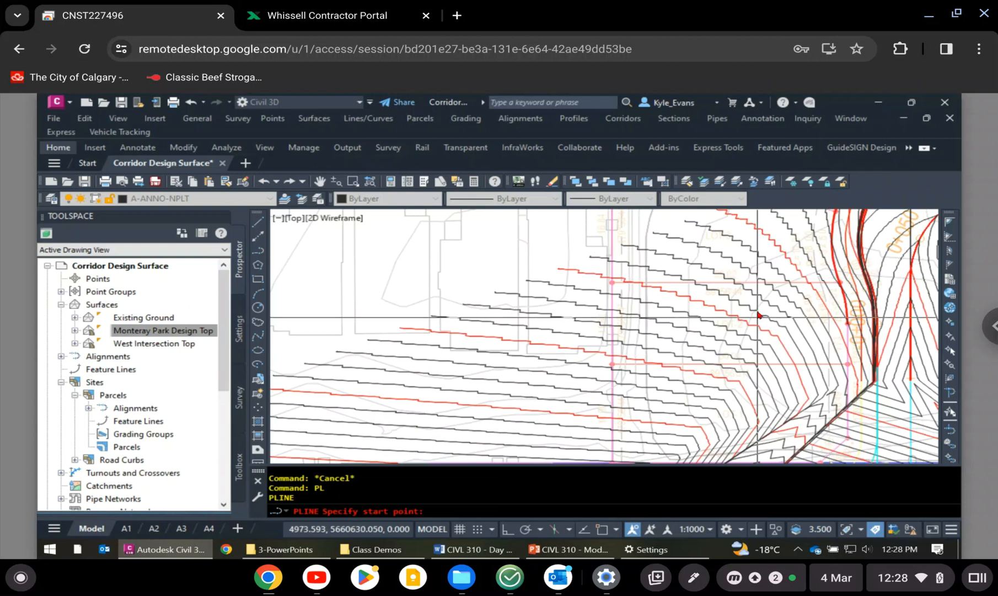
pyautogui.keyDown('shift'); pyautogui.rightClick(855, 282); pyautogui.keyUp('shift')
pyautogui.click(853, 286)
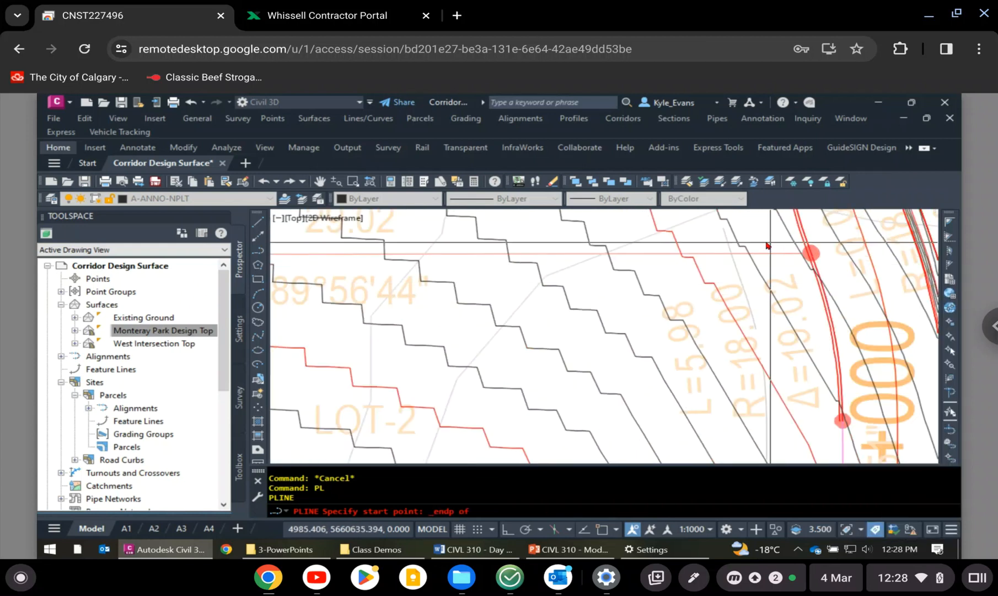
pyautogui.click(811, 253)
pyautogui.moveTo(429, 277); pyautogui.dragTo(827, 318, button='middle')
pyautogui.keyDown('shift'); pyautogui.rightClick(517, 297); pyautogui.keyUp('shift')
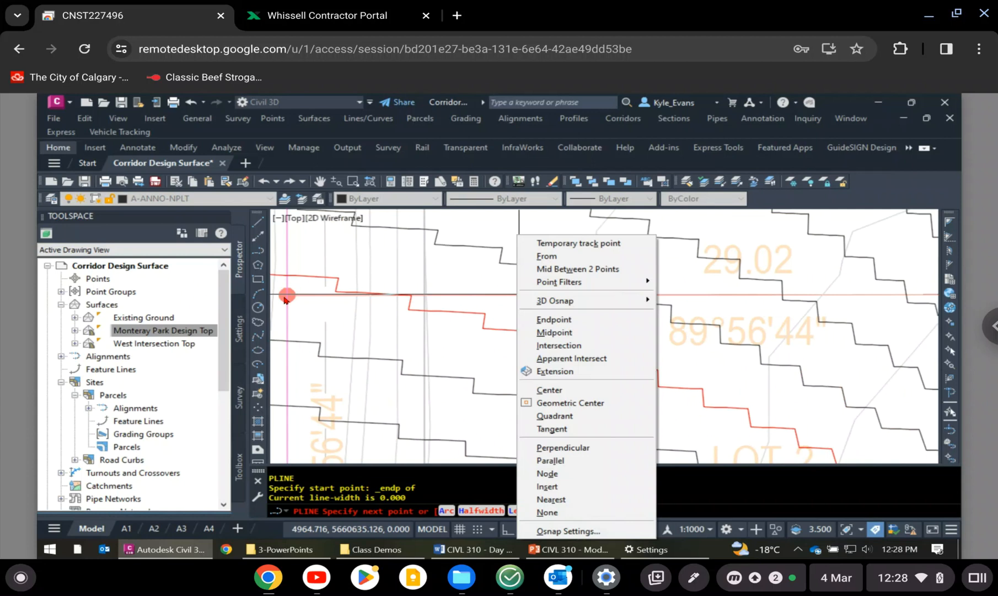
pyautogui.click(544, 321)
pyautogui.moveTo(287, 295); pyautogui.dragTo(445, 285, button='middle')
pyautogui.scroll(-3, 445, 285)
pyautogui.click(446, 298)
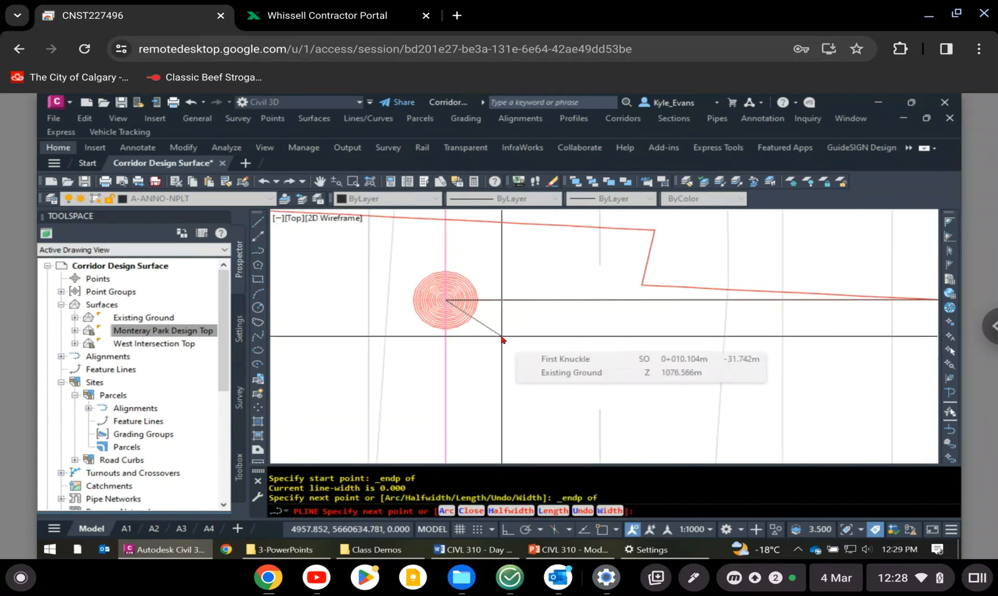
pyautogui.press('Return')
pyautogui.press('Return')
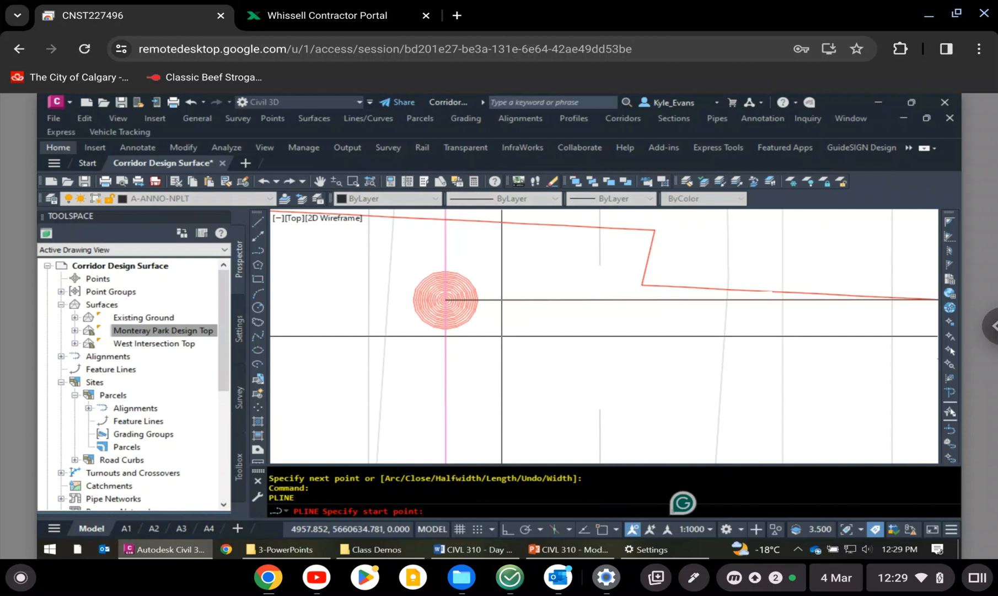
pyautogui.press('Escape')
# - Change the new polyline's colour to Blue and set Blue as the current drawing colour
pyautogui.click(517, 302)
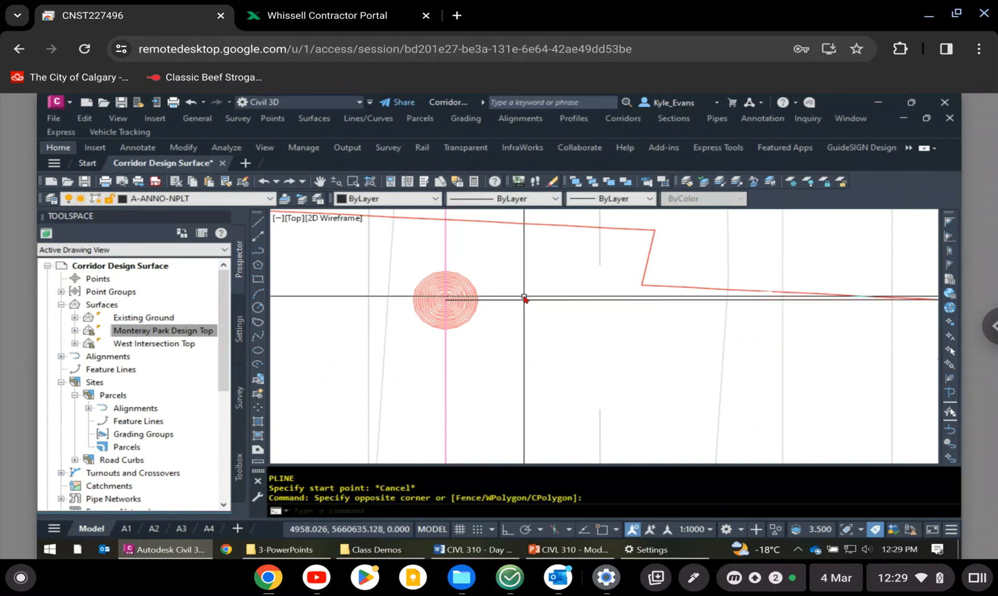
pyautogui.click(519, 296)
pyautogui.click(436, 198)
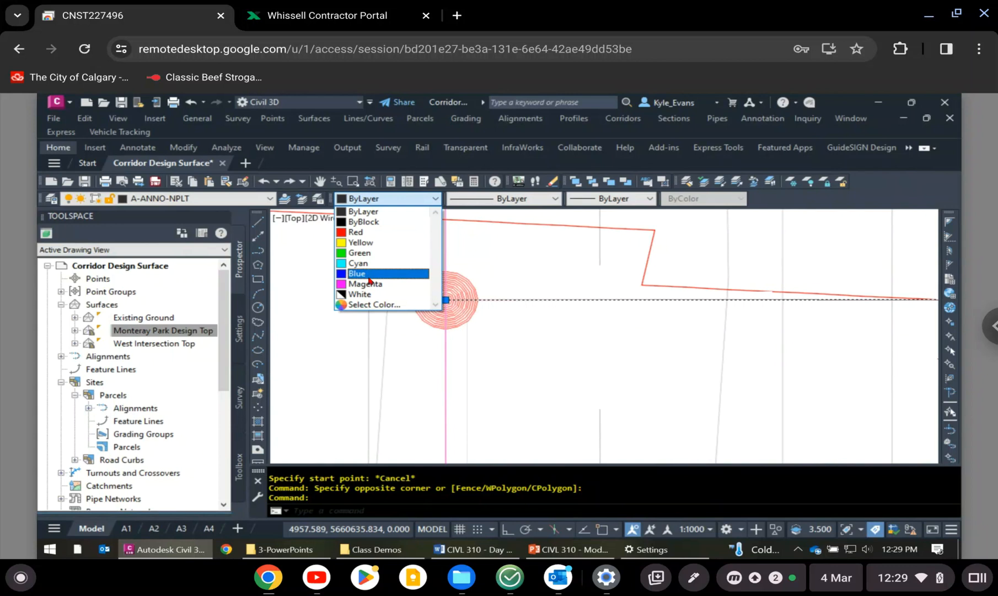
pyautogui.click(369, 276)
pyautogui.press('Escape')
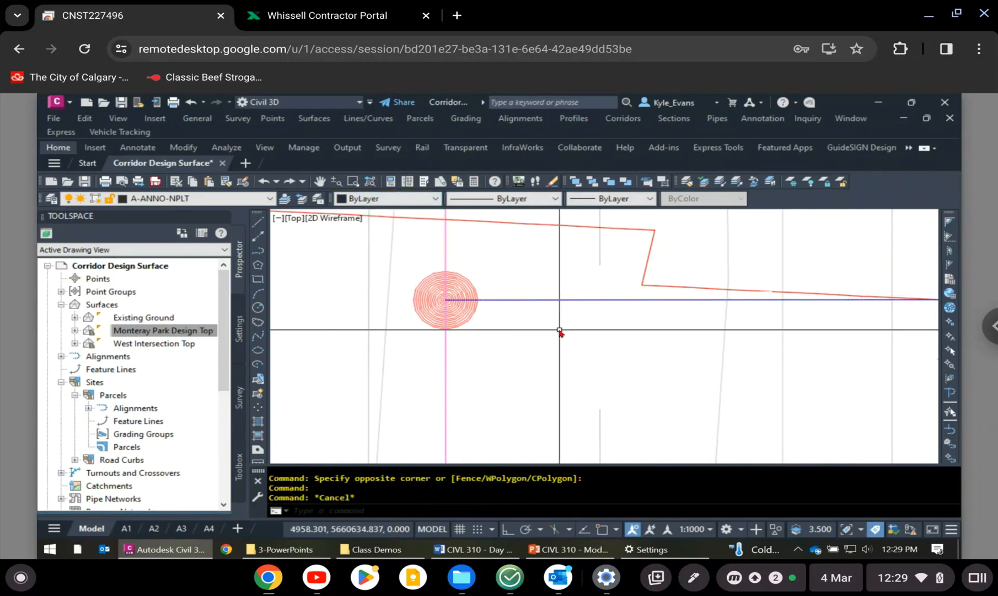
pyautogui.click(359, 197)
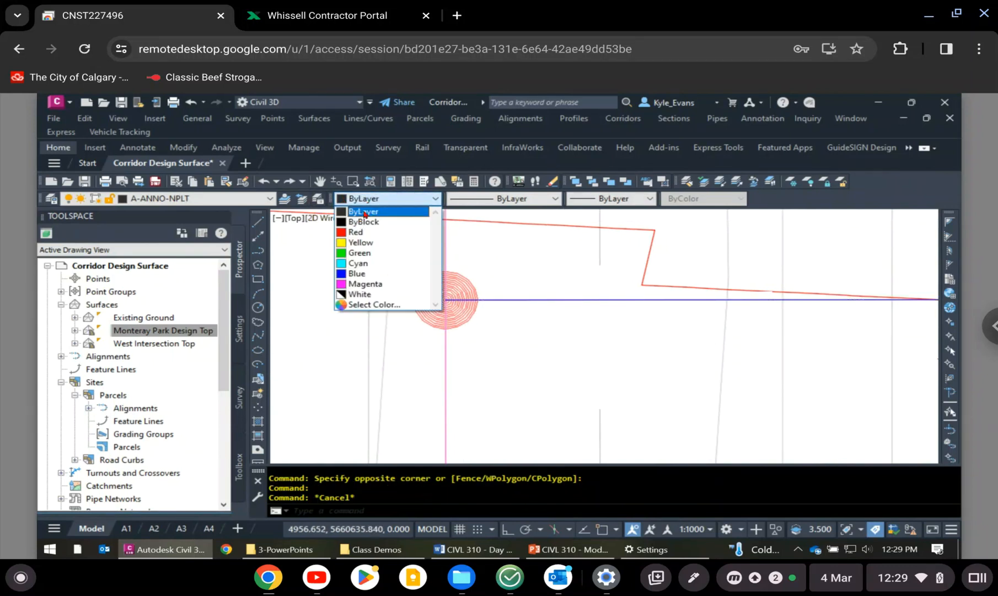
pyautogui.click(368, 275)
# - Draw a polyline along the shared lot line between LOT-94 and LOT-93, snapping to the endpoints at both lot corners
pyautogui.write('pl')
pyautogui.press('Return')
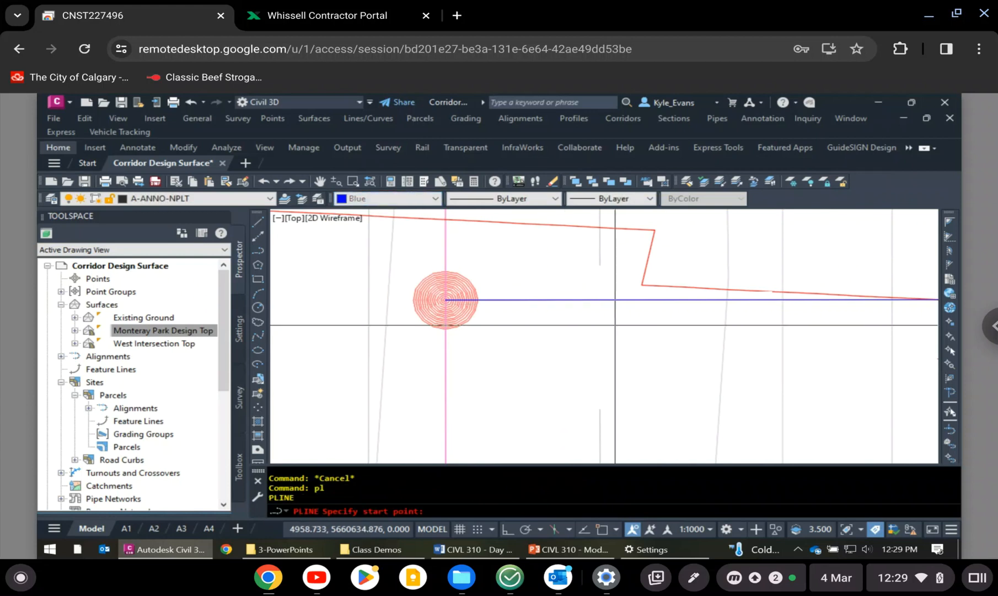
pyautogui.scroll(-4, 677, 378)
pyautogui.scroll(-6, 711, 315)
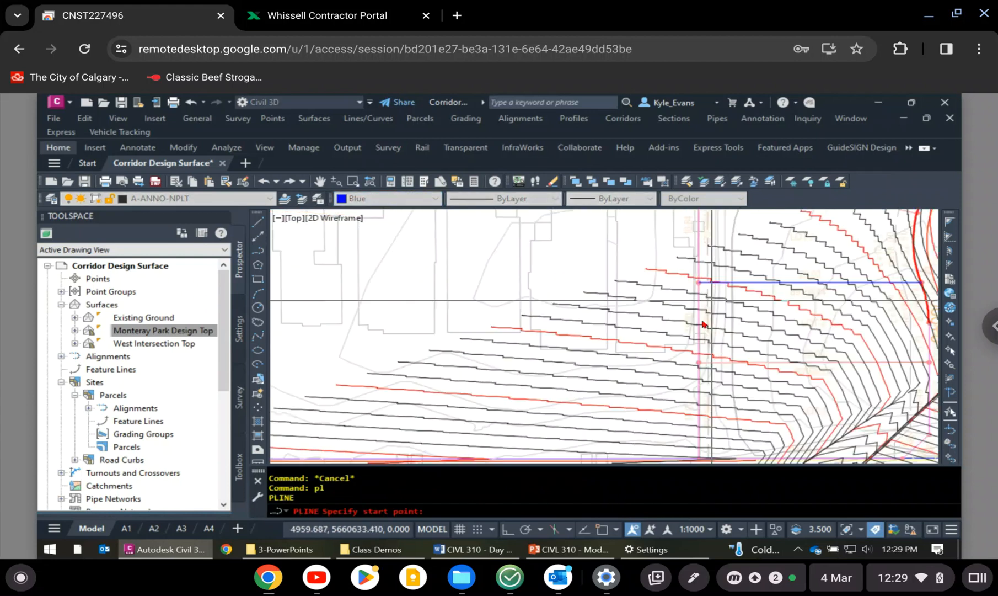
pyautogui.scroll(5, 711, 313)
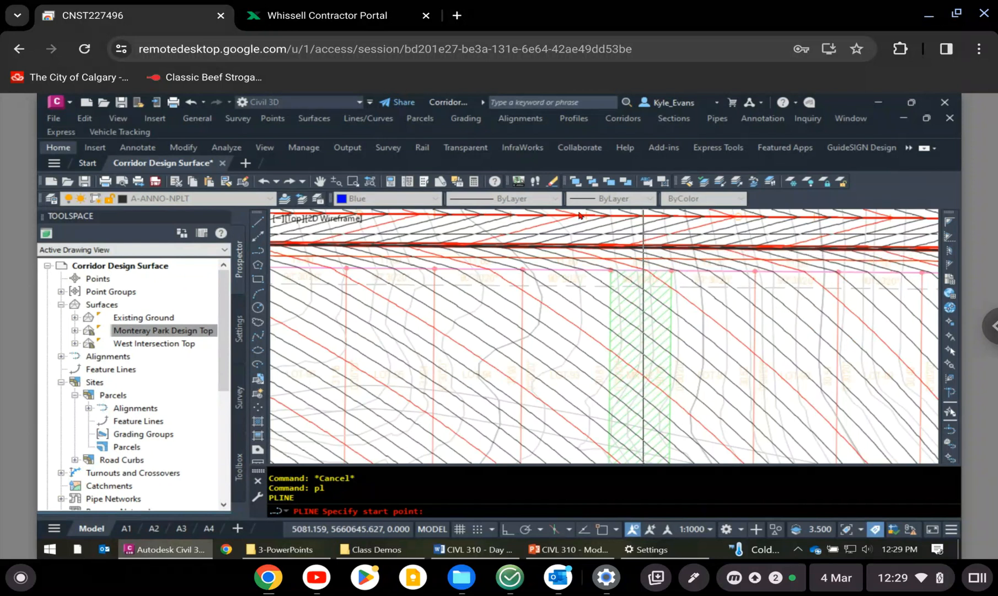
pyautogui.keyDown('shift'); pyautogui.rightClick(585, 237); pyautogui.keyUp('shift')
pyautogui.click(612, 332)
pyautogui.scroll(3, 519, 294)
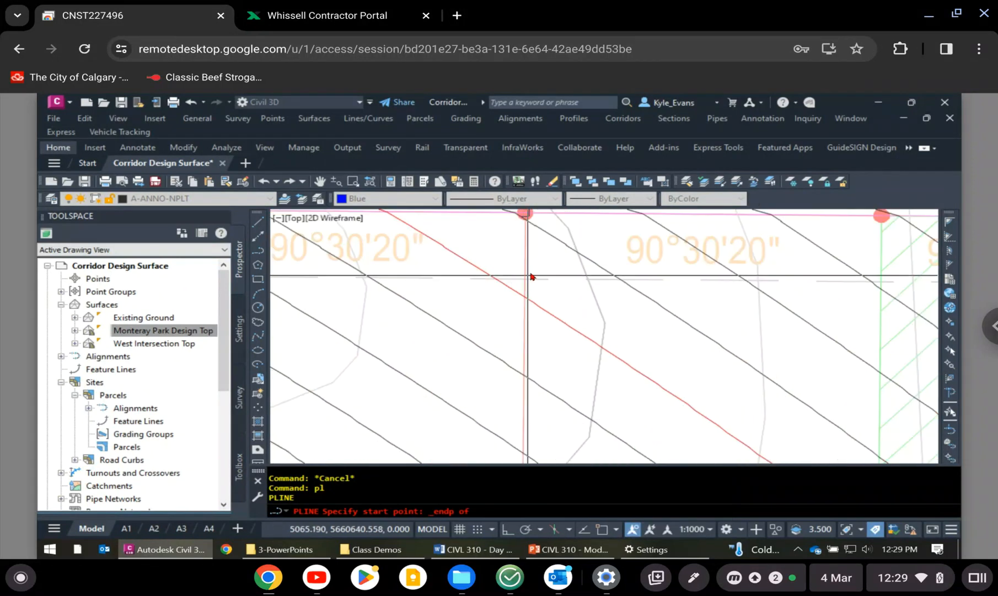
pyautogui.click(532, 240)
pyautogui.scroll(-4, 573, 237)
pyautogui.keyDown('shift'); pyautogui.rightClick(575, 363); pyautogui.keyUp('shift')
pyautogui.click(613, 318)
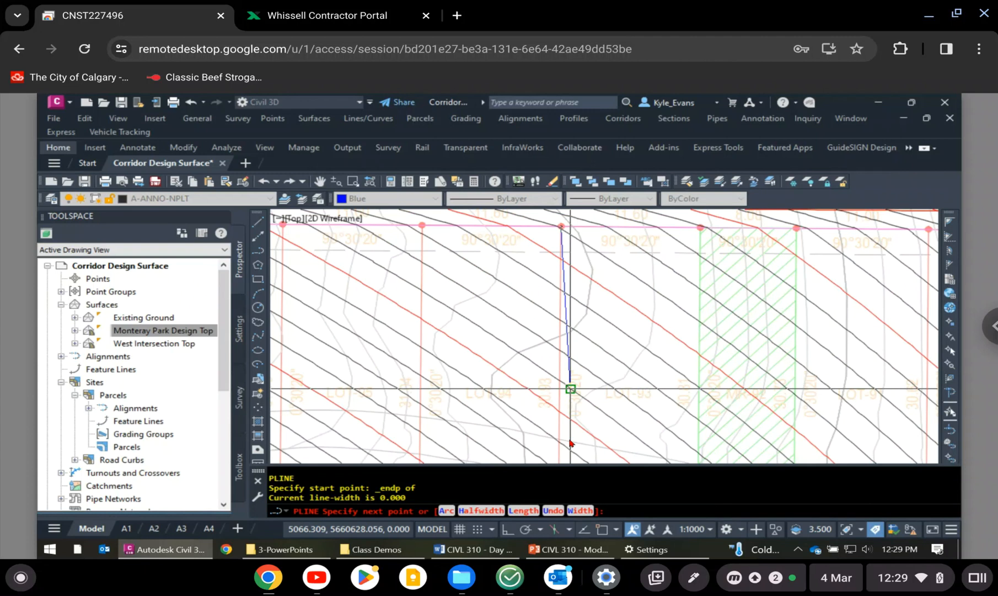
pyautogui.moveTo(571, 442)
pyautogui.mouseDown(button='middle')
pyautogui.moveTo(573, 253)
pyautogui.moveTo(573, 353)
pyautogui.mouseUp(button='middle')
pyautogui.scroll(2, 574, 254)
pyautogui.scroll(2, 577, 347)
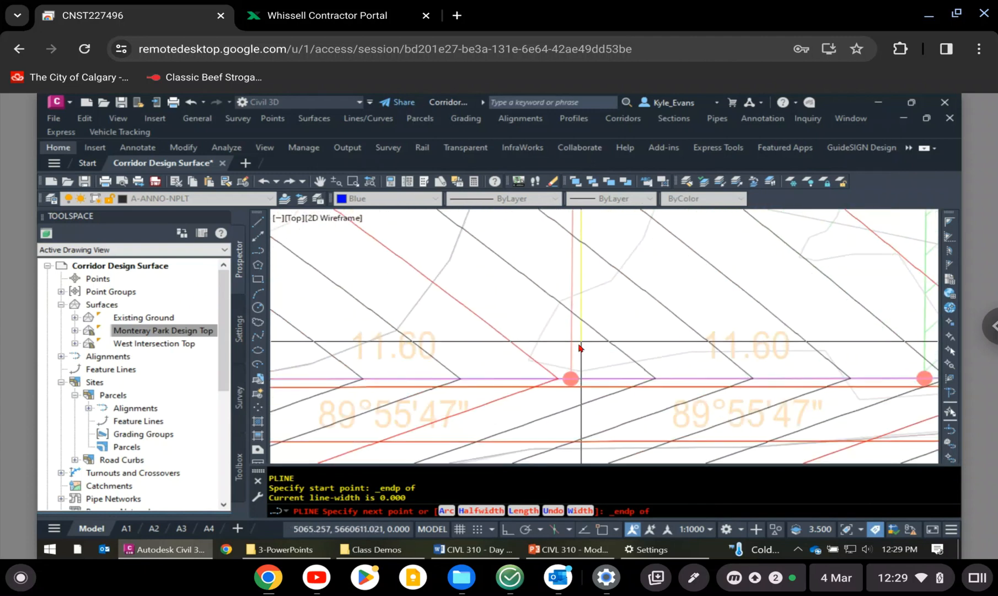
pyautogui.click(571, 379)
pyautogui.press('Escape')
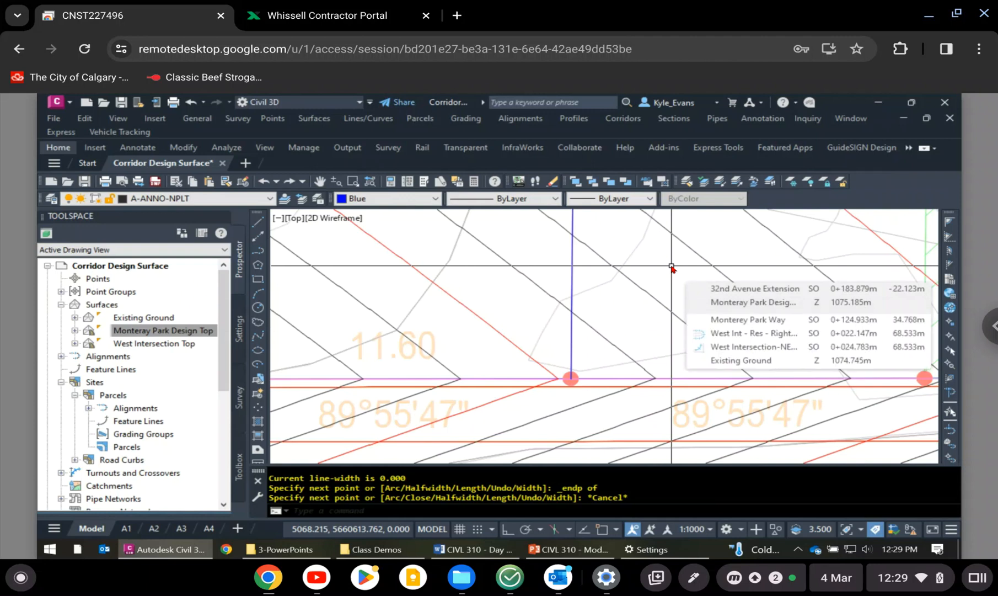
# - Draw a polyline along the shared lot line between LOT-70 and LOT-71, snapping to the endpoints at both lot corners
pyautogui.scroll(-3, 607, 292)
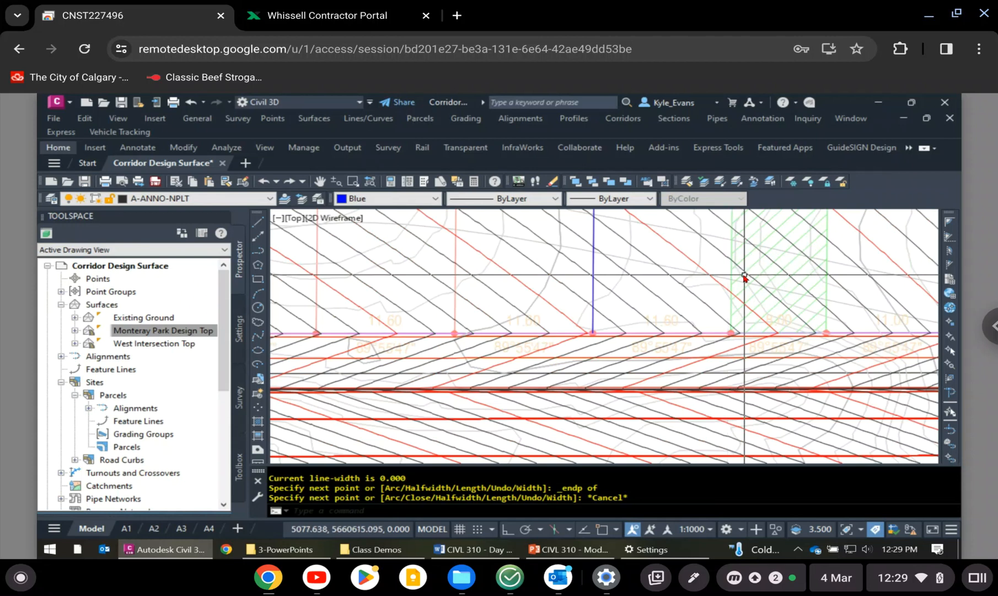
pyautogui.moveTo(744, 277)
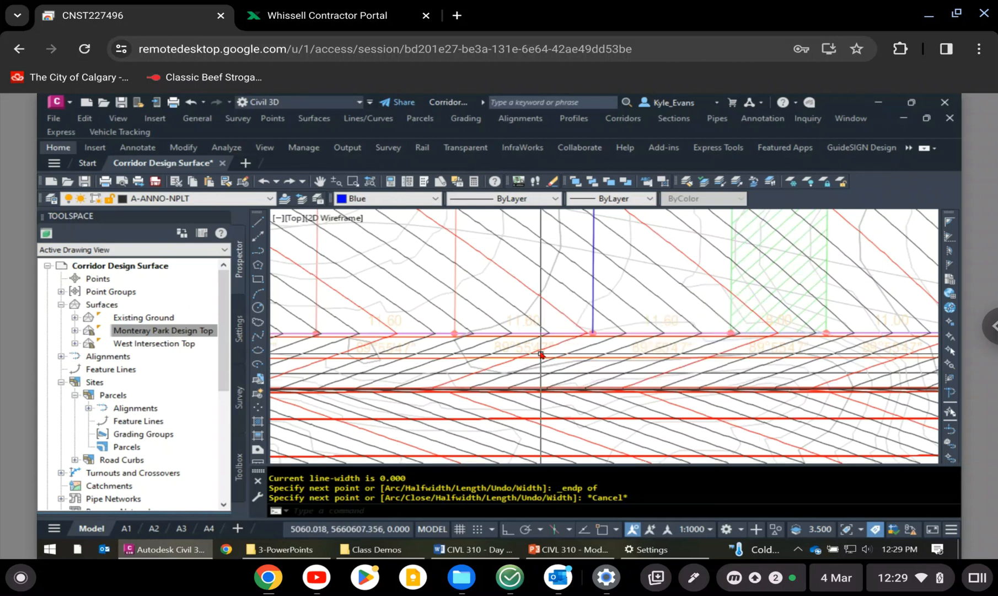
pyautogui.scroll(-3, 541, 355)
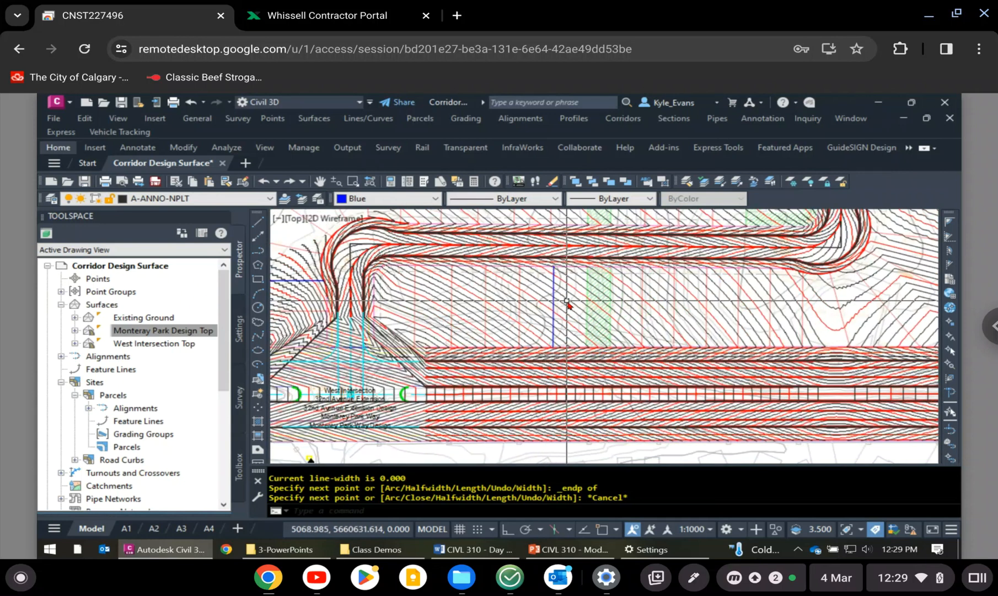
pyautogui.scroll(4, 567, 301)
pyautogui.write('pl')
pyautogui.press('Return')
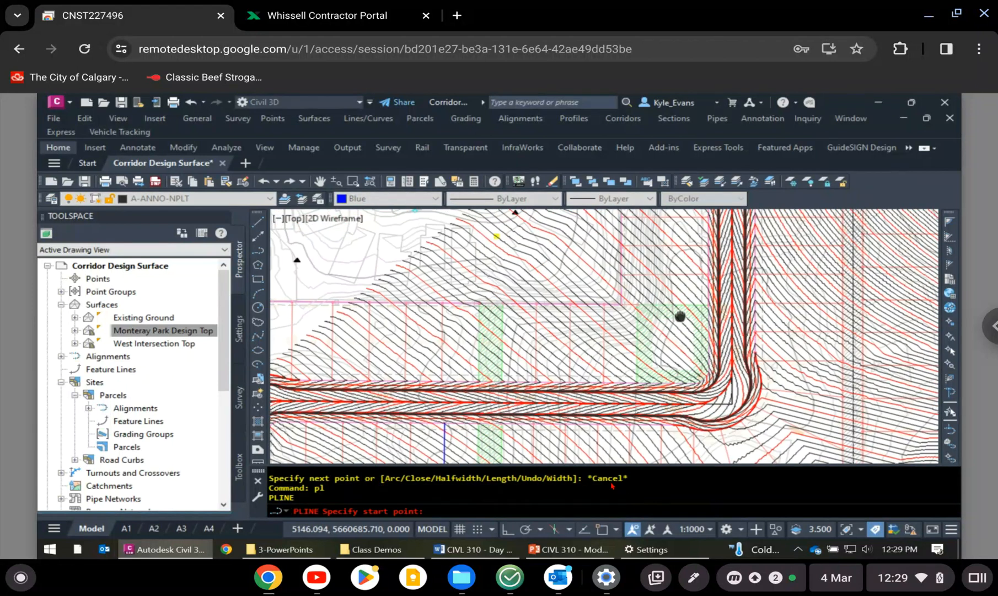
pyautogui.scroll(6, 563, 279)
pyautogui.keyDown('shift'); pyautogui.rightClick(563, 279); pyautogui.keyUp('shift')
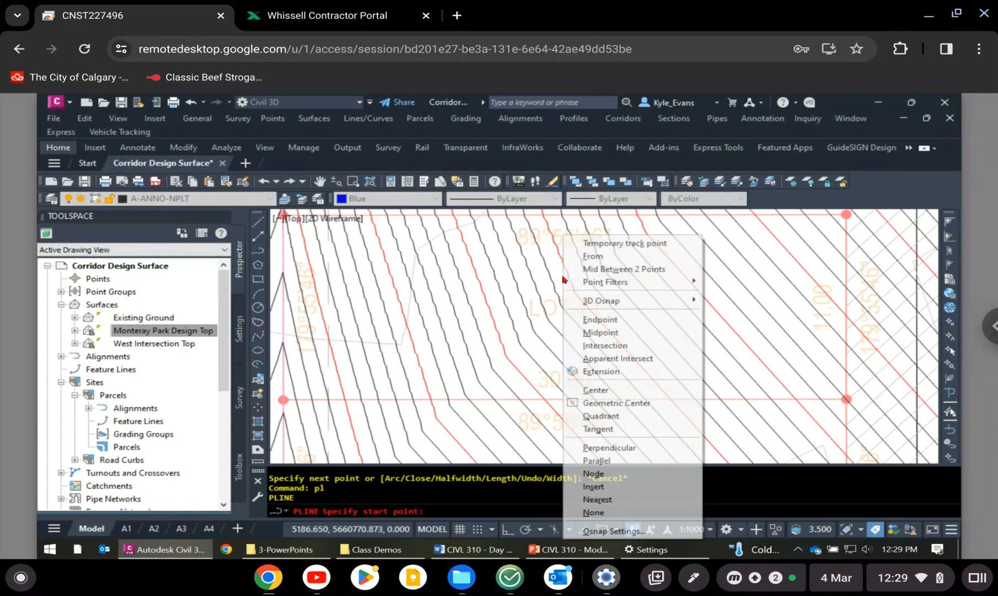
pyautogui.click(600, 319)
pyautogui.scroll(6, 584, 379)
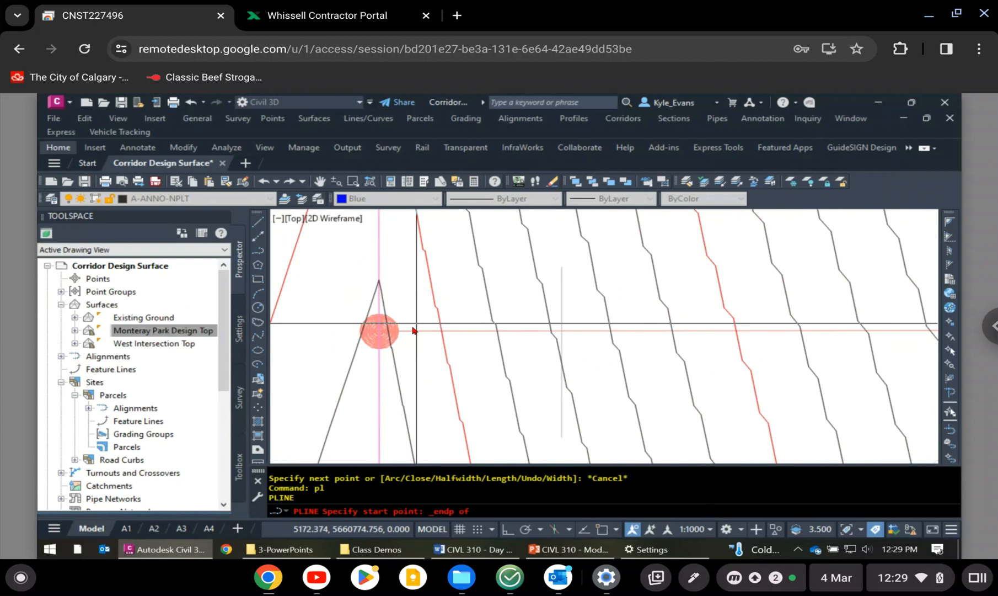
pyautogui.click(412, 331)
pyautogui.scroll(-3, 408, 331)
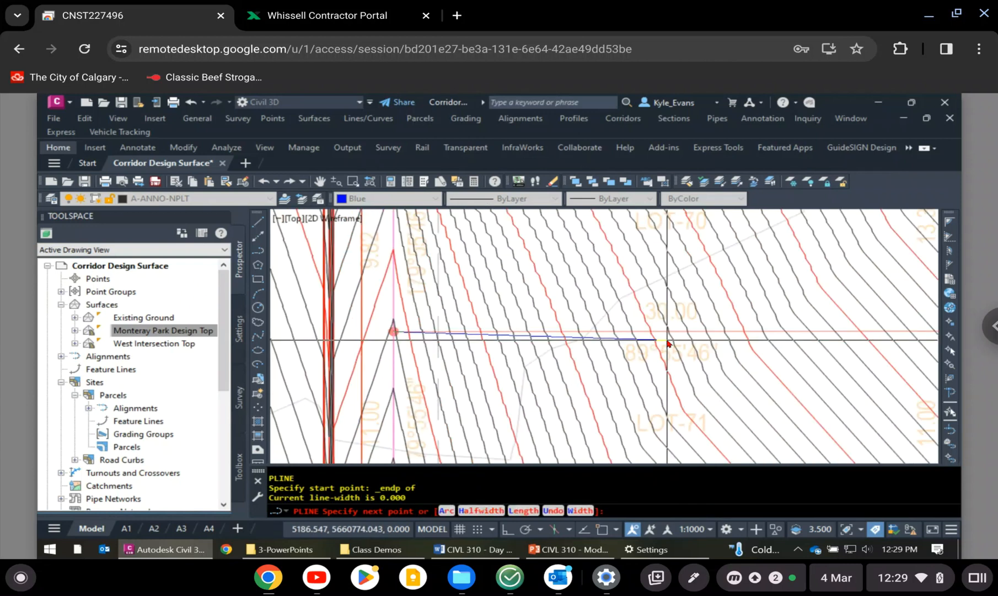
pyautogui.keyDown('shift'); pyautogui.rightClick(764, 337); pyautogui.keyUp('shift')
pyautogui.click(789, 320)
pyautogui.moveTo(756, 337); pyautogui.dragTo(341, 332, button='middle')
pyautogui.scroll(4, 530, 330)
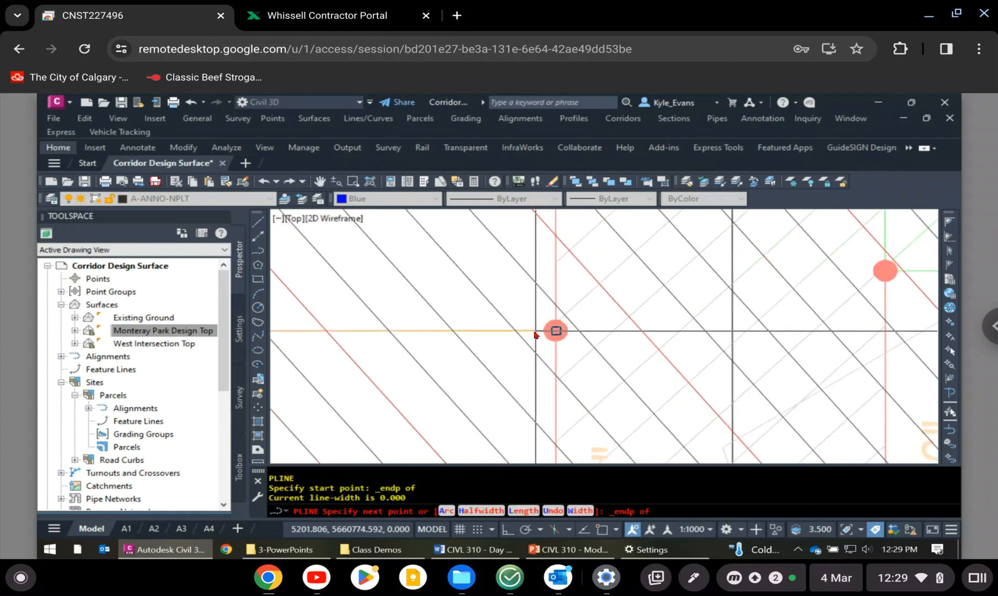
pyautogui.click(533, 334)
pyautogui.press('Return')
pyautogui.press('Return')
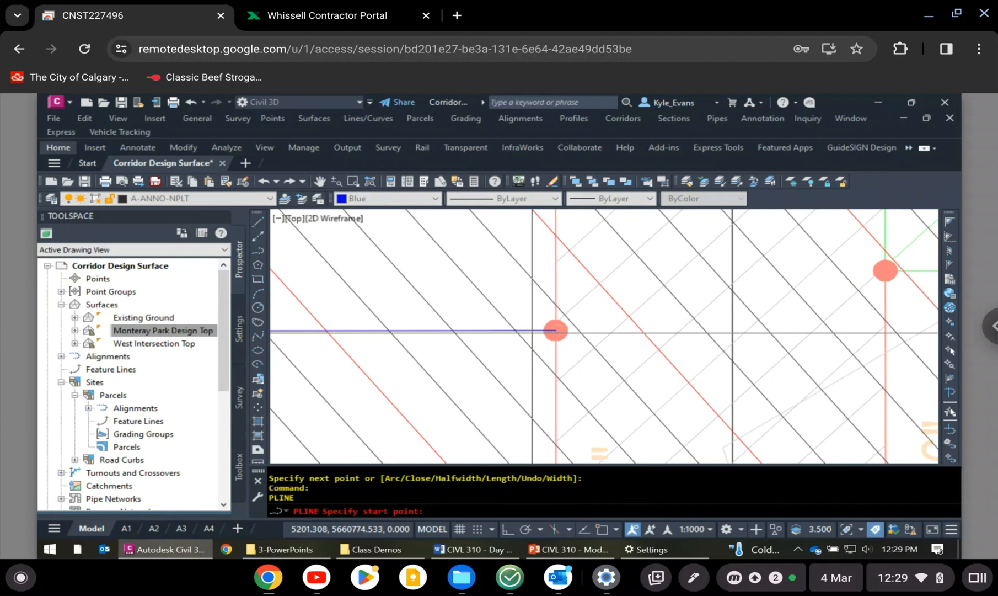
# - Draw a polyline along the south edge of the green-hatched corner lot east of LOT-70, snapping to both corner endpoints
pyautogui.scroll(-3, 691, 259)
pyautogui.scroll(4, 655, 283)
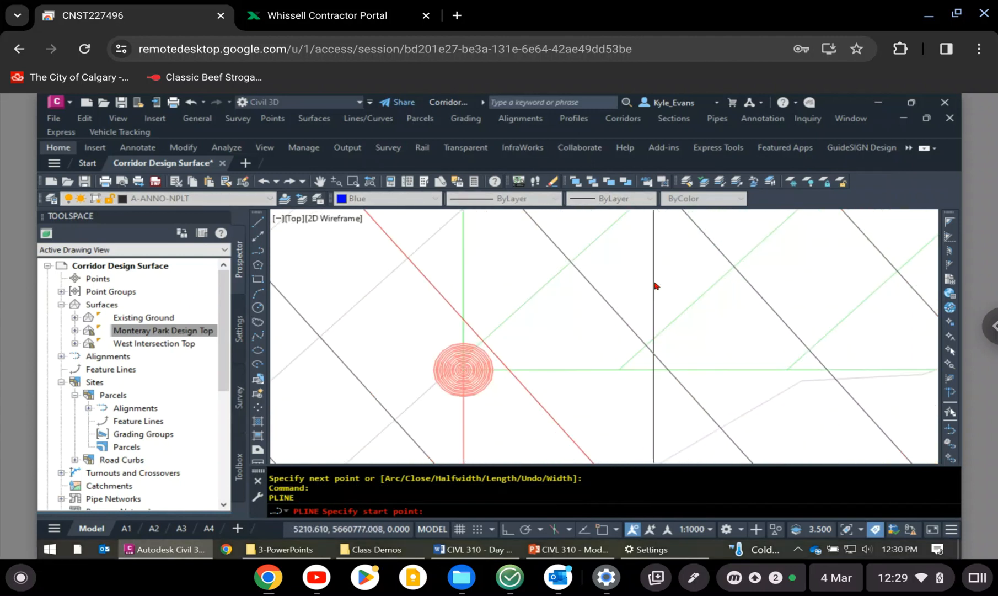
pyautogui.keyDown('shift'); pyautogui.rightClick(655, 283); pyautogui.keyUp('shift')
pyautogui.press('e')
pyautogui.click(537, 370)
pyautogui.scroll(-5, 436, 371)
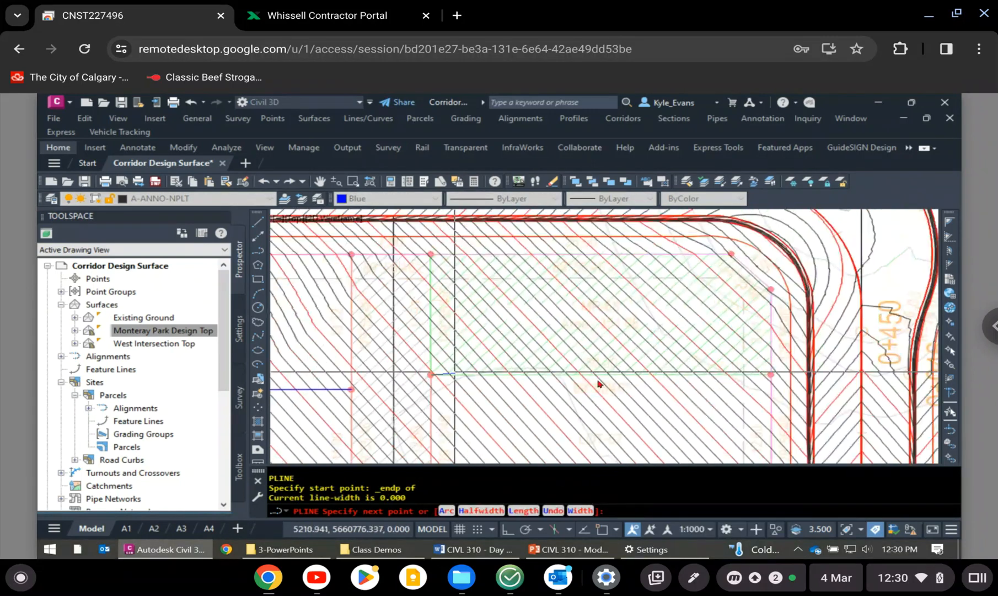
pyautogui.keyDown('shift'); pyautogui.rightClick(604, 382); pyautogui.keyUp('shift')
pyautogui.press('e')
pyautogui.scroll(5, 769, 387)
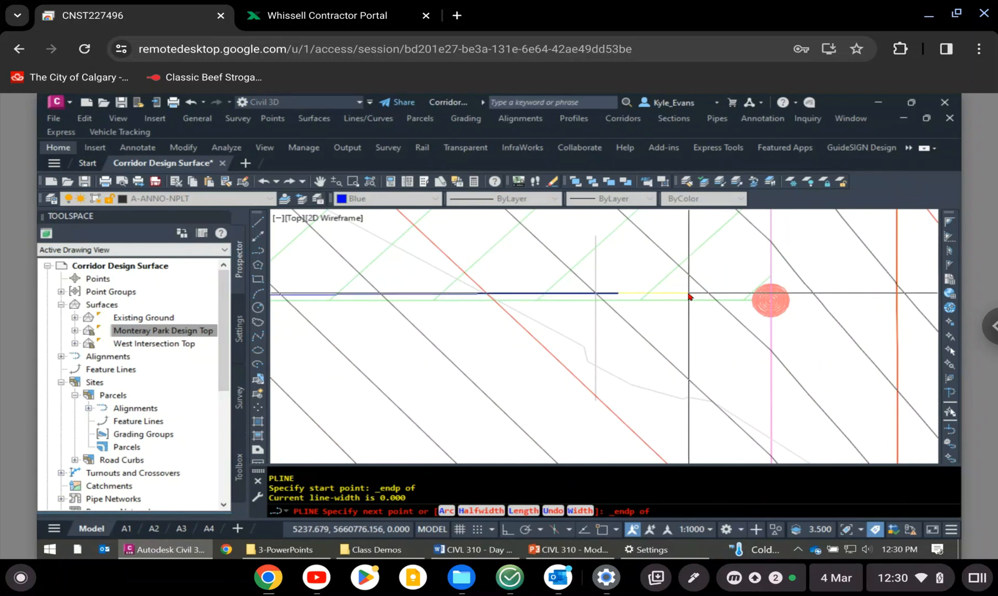
pyautogui.click(771, 300)
pyautogui.press('Escape')
# - Examine the surface contours and lot lines around the looped road, from its north end to the southwest lots
pyautogui.scroll(-3, 750, 356)
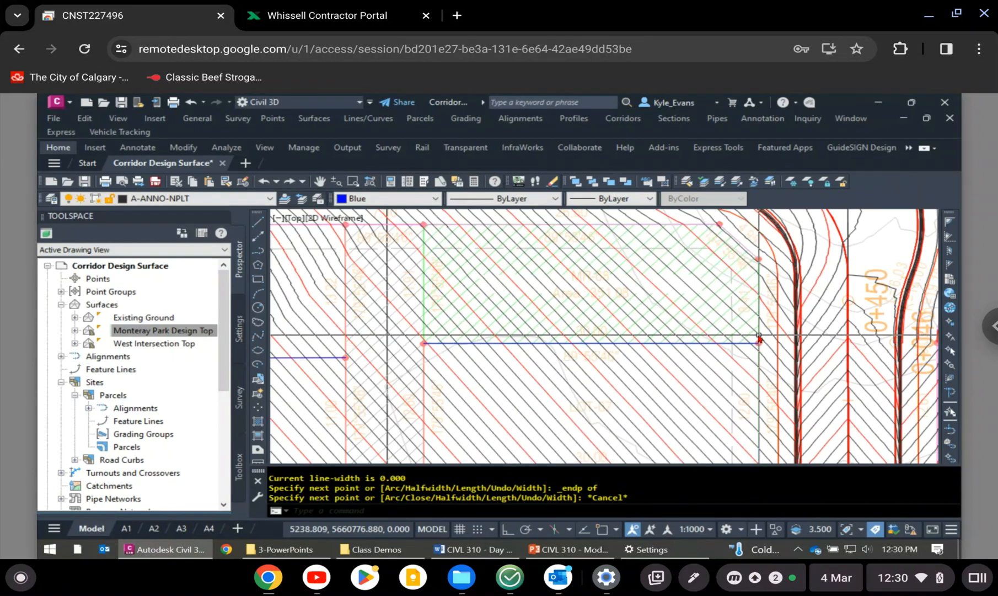
pyautogui.scroll(-5, 624, 355)
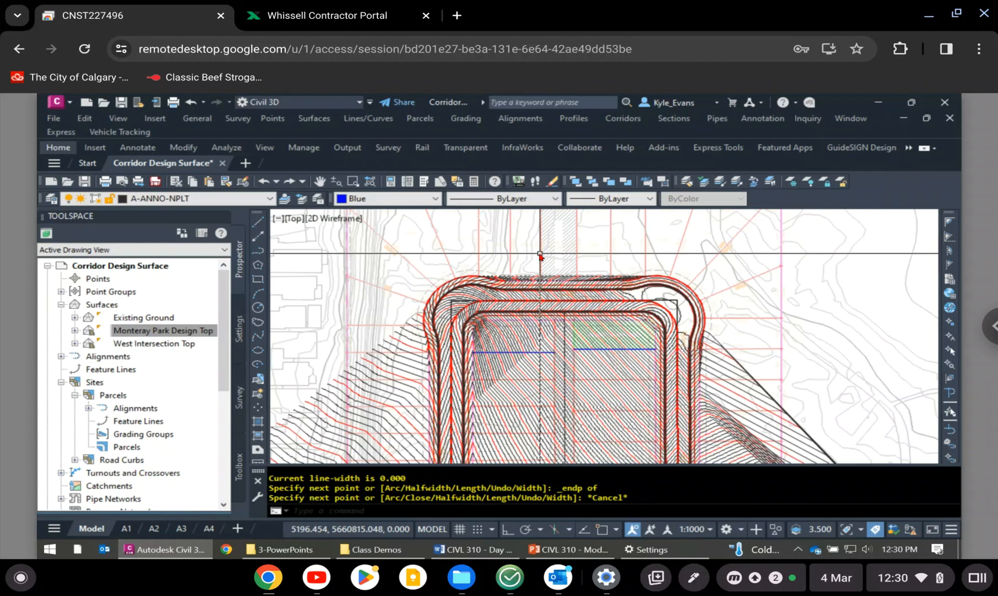
pyautogui.moveTo(525, 271); pyautogui.dragTo(525, 330, button='middle')
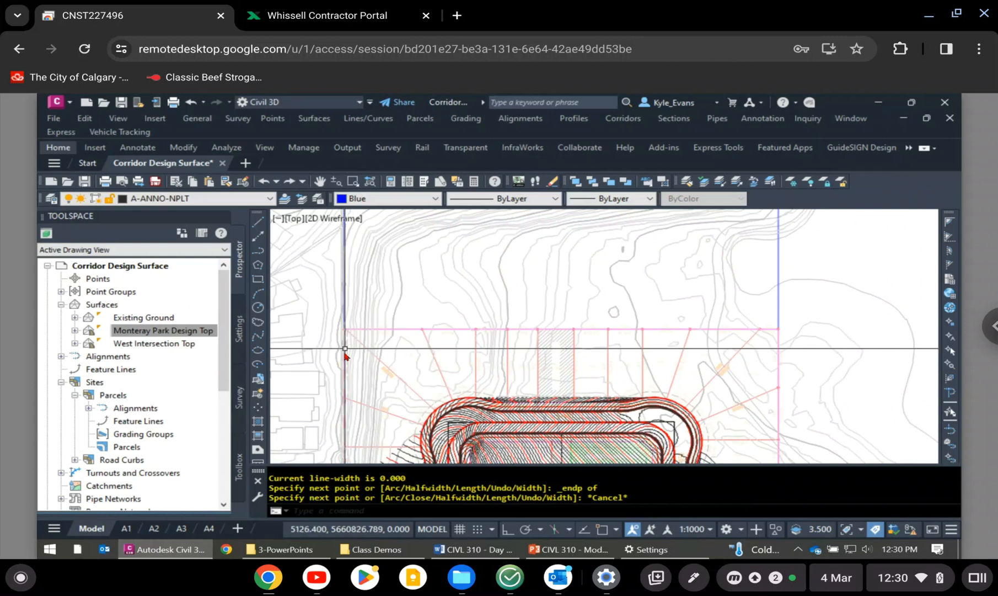
pyautogui.moveTo(345, 352)
pyautogui.mouseDown(button='middle')
pyautogui.moveTo(338, 252)
pyautogui.moveTo(363, 226)
pyautogui.mouseUp(button='middle')
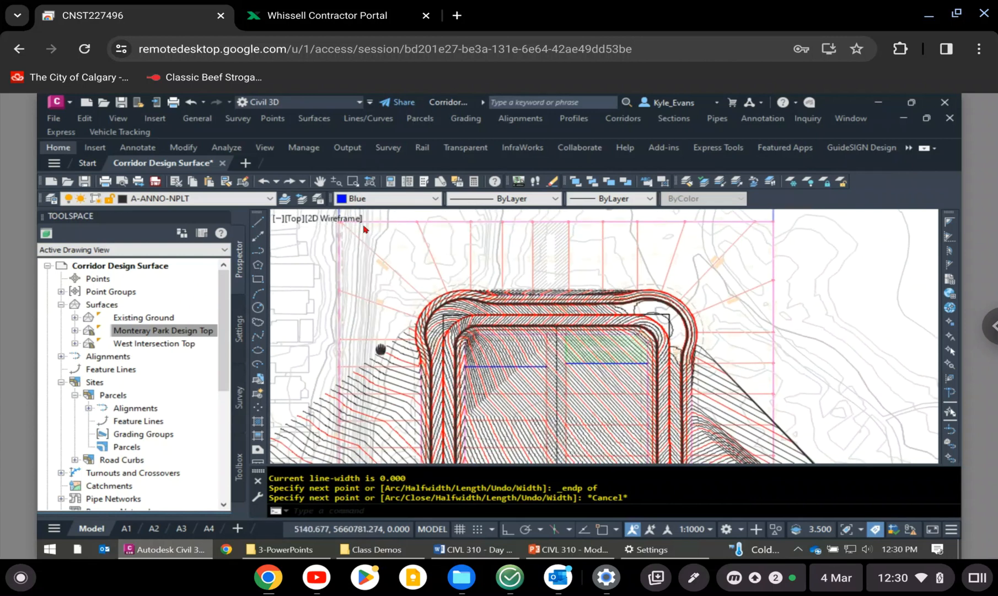
pyautogui.moveTo(381, 349); pyautogui.dragTo(363, 223, button='middle')
pyautogui.moveTo(356, 368); pyautogui.dragTo(474, 276, button='middle')
pyautogui.scroll(2, 483, 284)
pyautogui.moveTo(386, 326); pyautogui.dragTo(717, 300, button='middle')
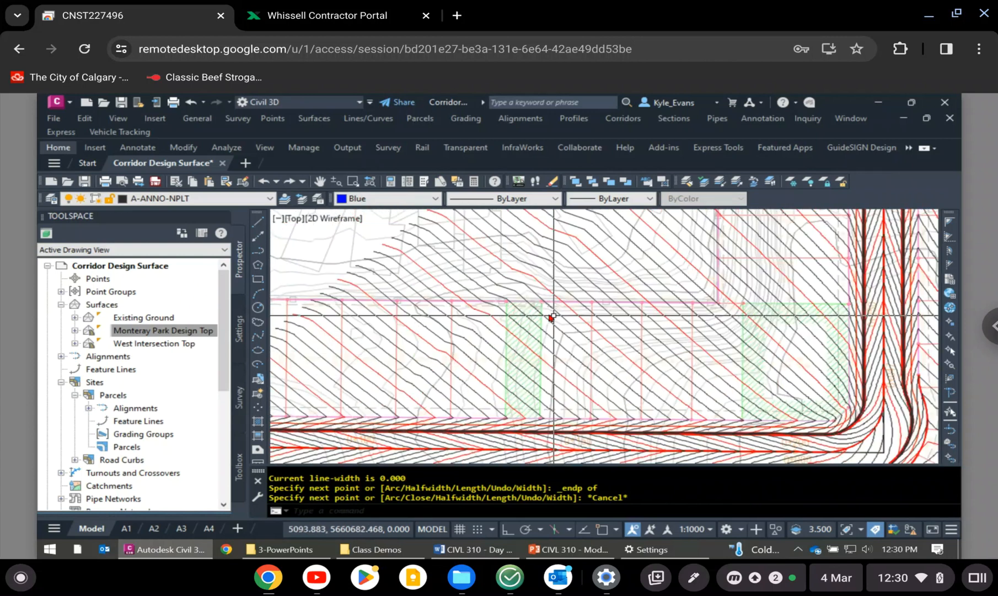
# - Select the blue polylines on LOT-2's north edge beside the entrance road and on the vertical lot line west of the green-hatched strip
pyautogui.moveTo(463, 302); pyautogui.dragTo(620, 310, button='middle')
pyautogui.scroll(-3, 666, 275)
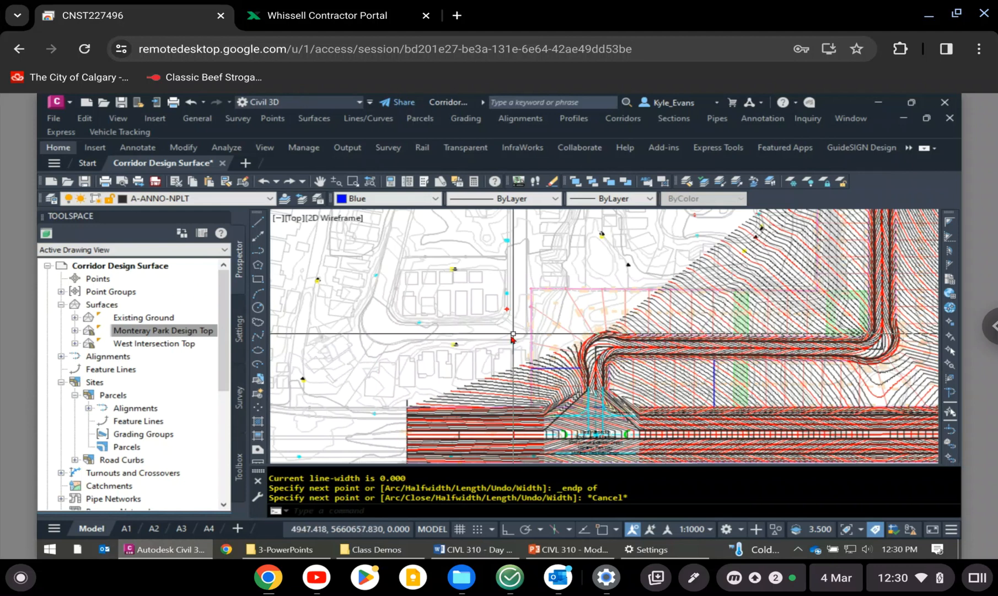
pyautogui.scroll(4, 515, 335)
pyautogui.scroll(5, 609, 437)
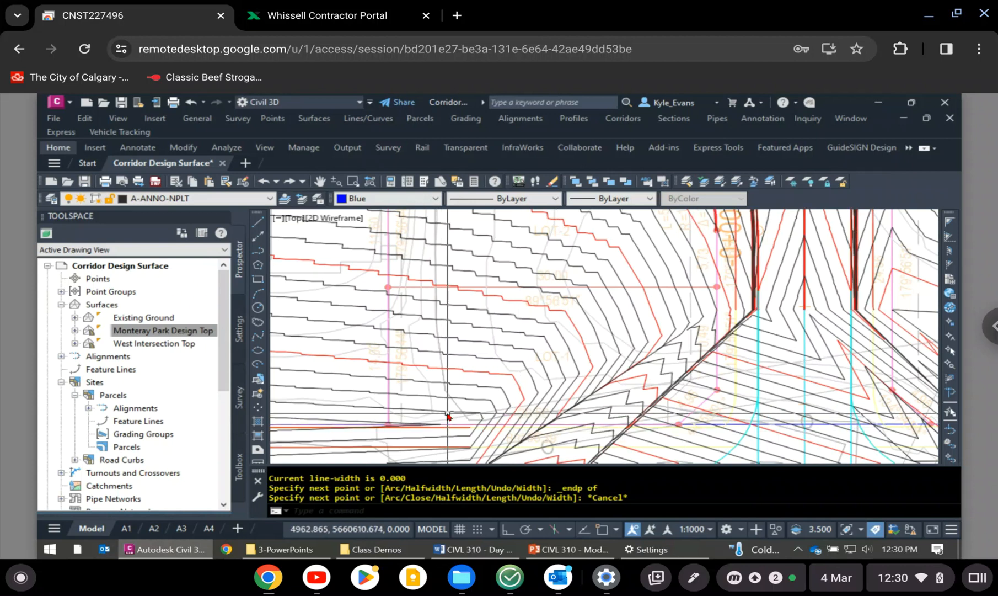
pyautogui.moveTo(448, 415)
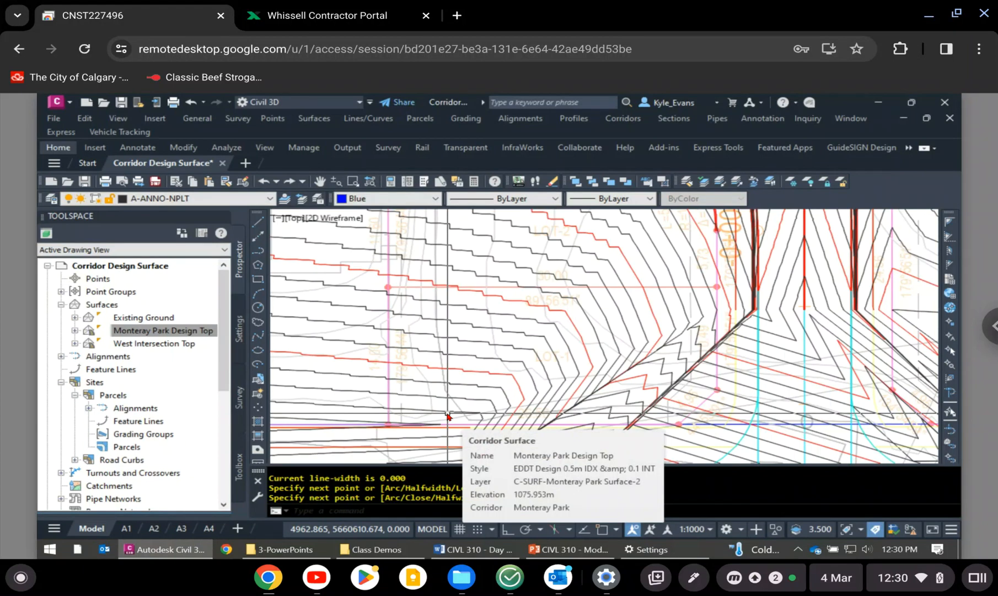
pyautogui.press('Escape')
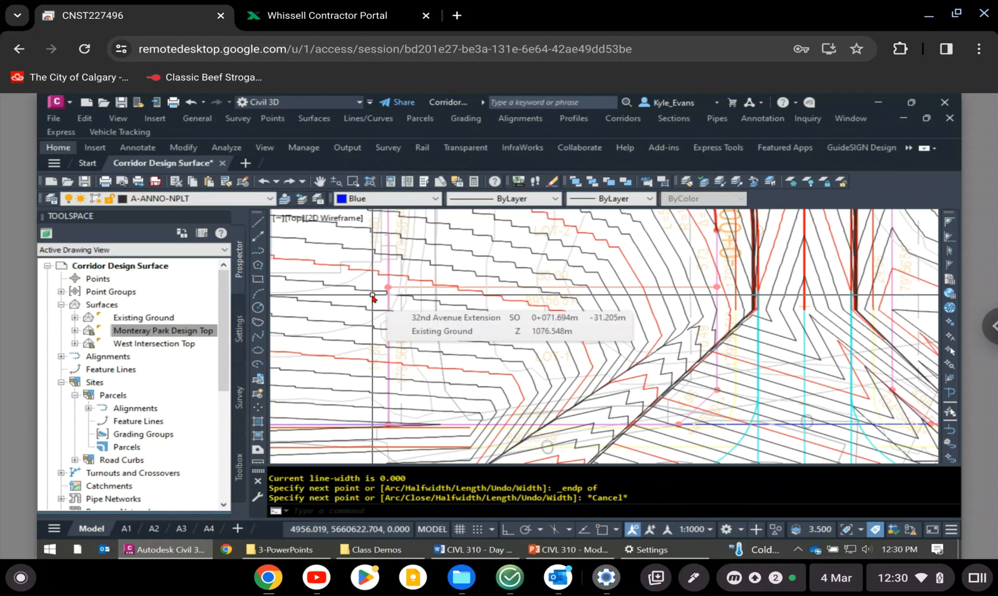
pyautogui.moveTo(351, 223); pyautogui.dragTo(305, 388, button='middle')
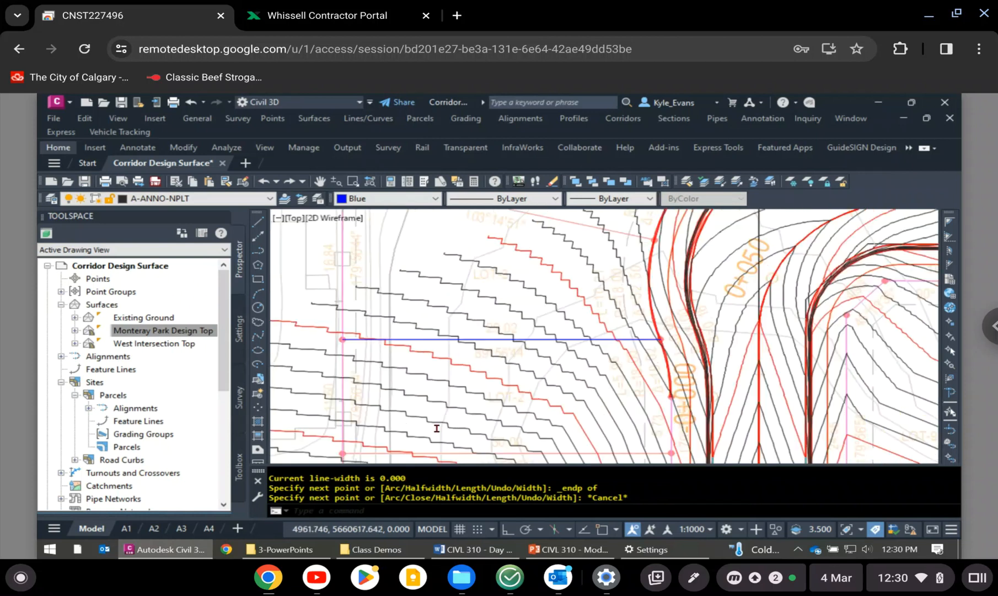
pyautogui.click(492, 339)
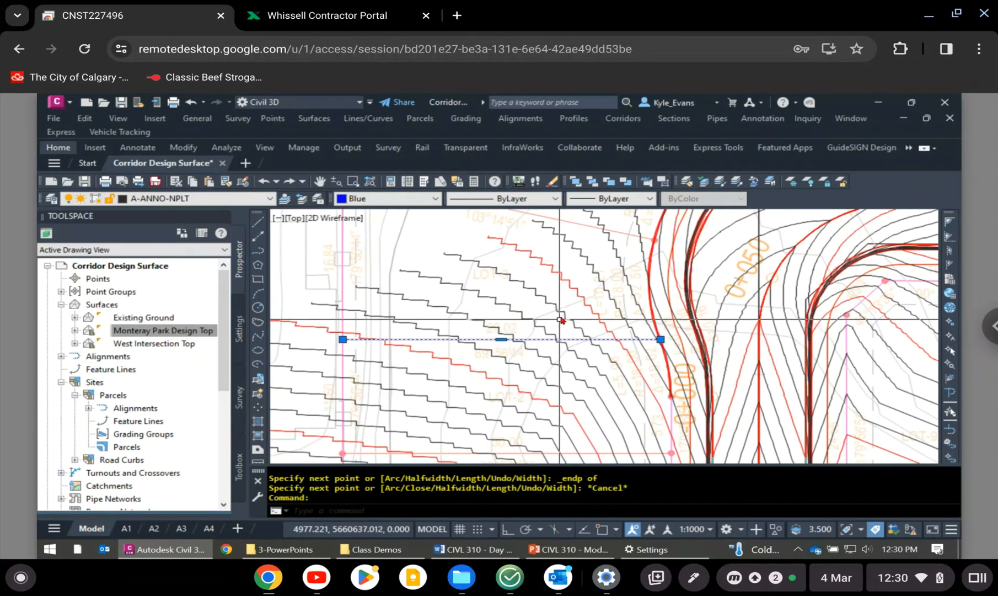
pyautogui.scroll(-4, 559, 305)
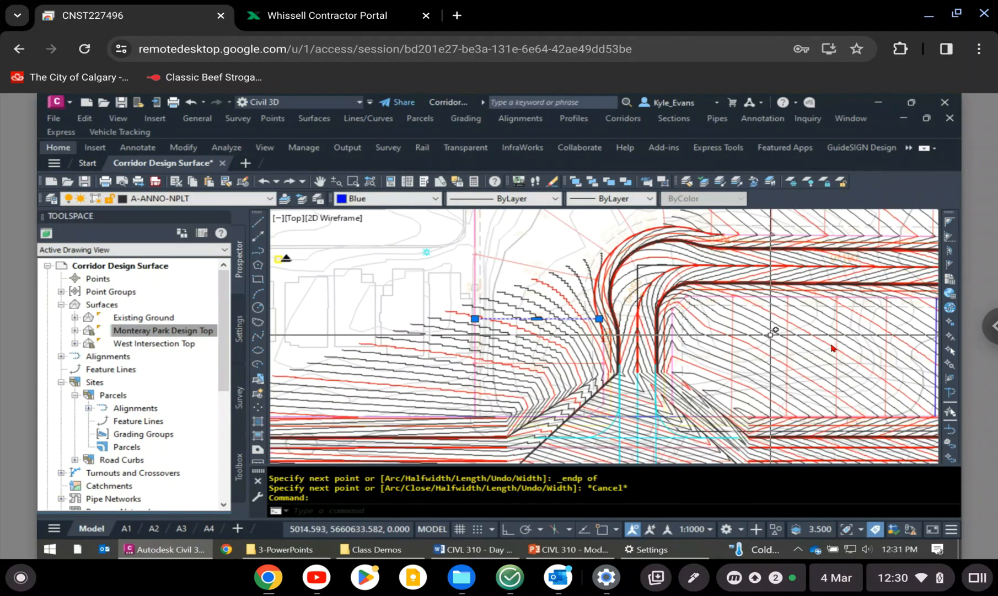
pyautogui.moveTo(819, 339); pyautogui.dragTo(644, 332, button='middle')
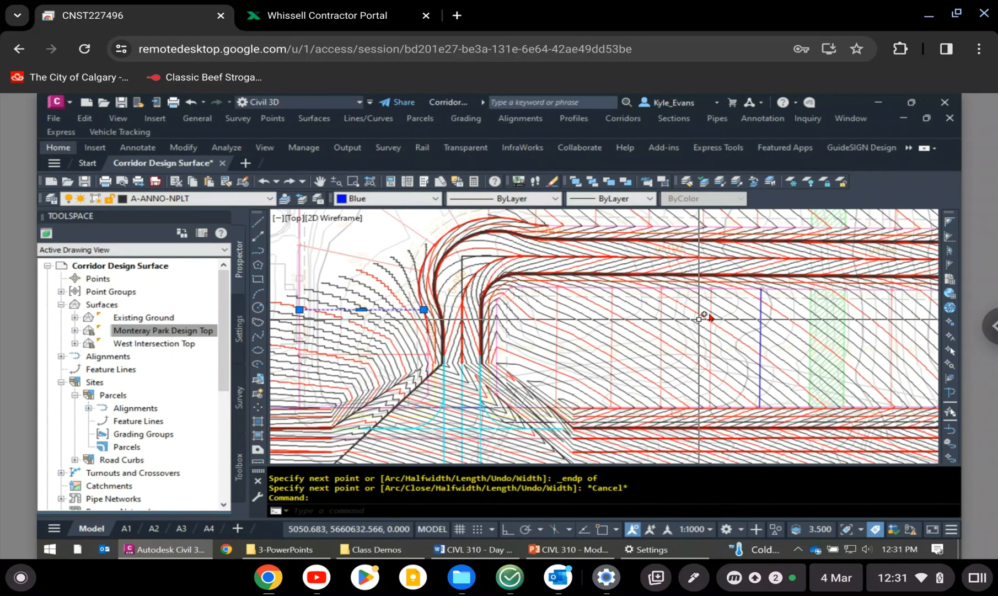
pyautogui.click(761, 321)
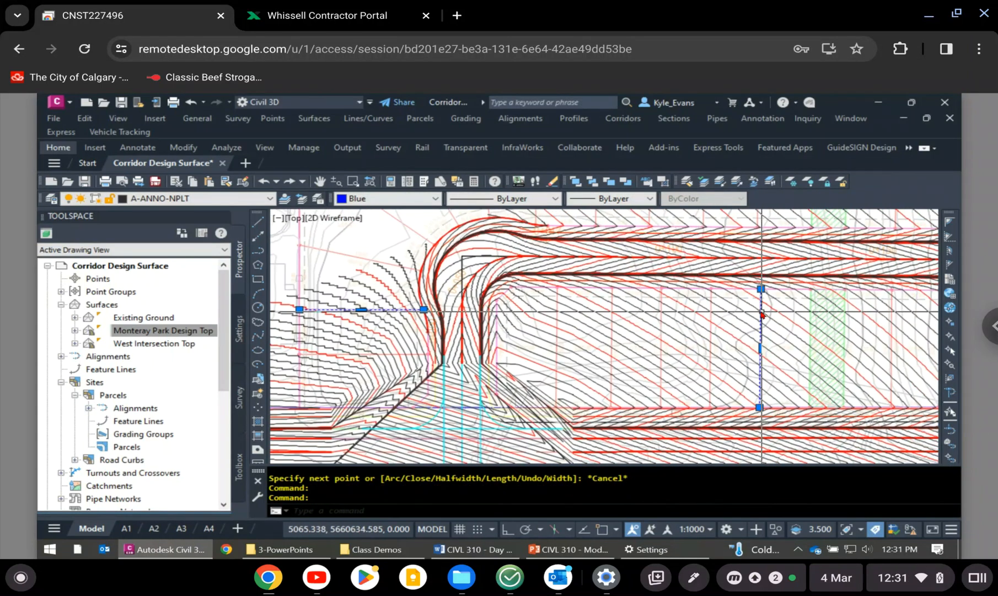
# - Add the blue polyline along the shared lot line between LOT-70 and LOT-71 to the selection
pyautogui.scroll(-2, 753, 302)
pyautogui.moveTo(754, 323); pyautogui.dragTo(504, 365, button='middle')
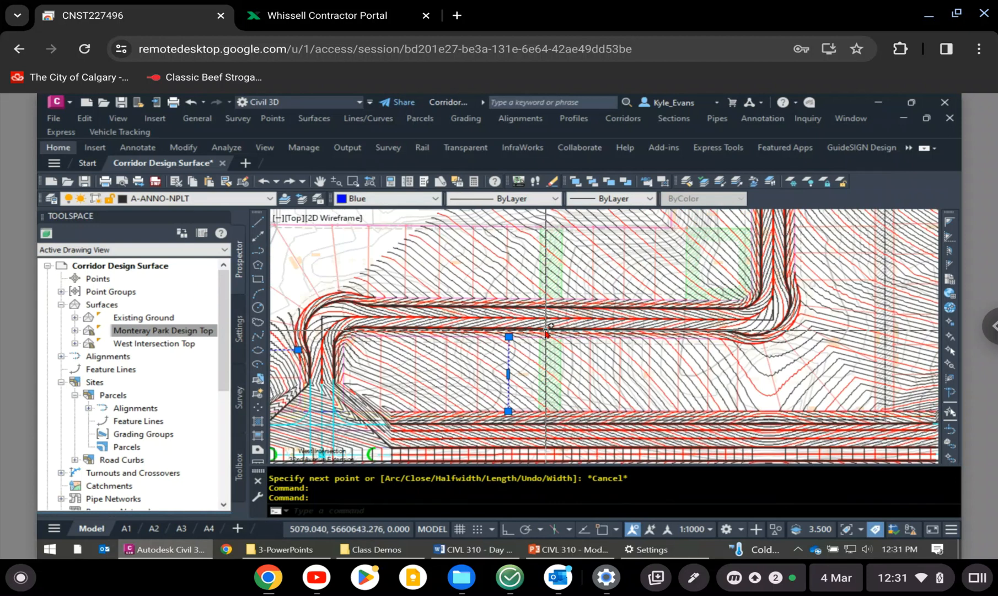
pyautogui.moveTo(669, 311); pyautogui.dragTo(527, 439, button='middle')
pyautogui.moveTo(641, 339)
pyautogui.mouseDown(button='middle')
pyautogui.moveTo(617, 392)
pyautogui.moveTo(568, 451)
pyautogui.mouseUp(button='middle')
pyautogui.click(625, 256)
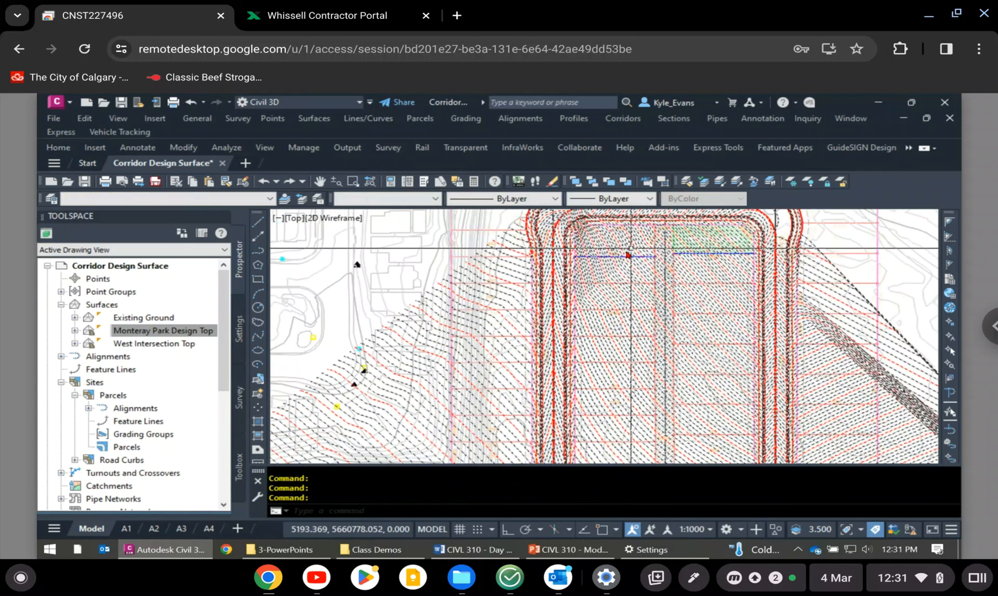
pyautogui.scroll(4, 635, 248)
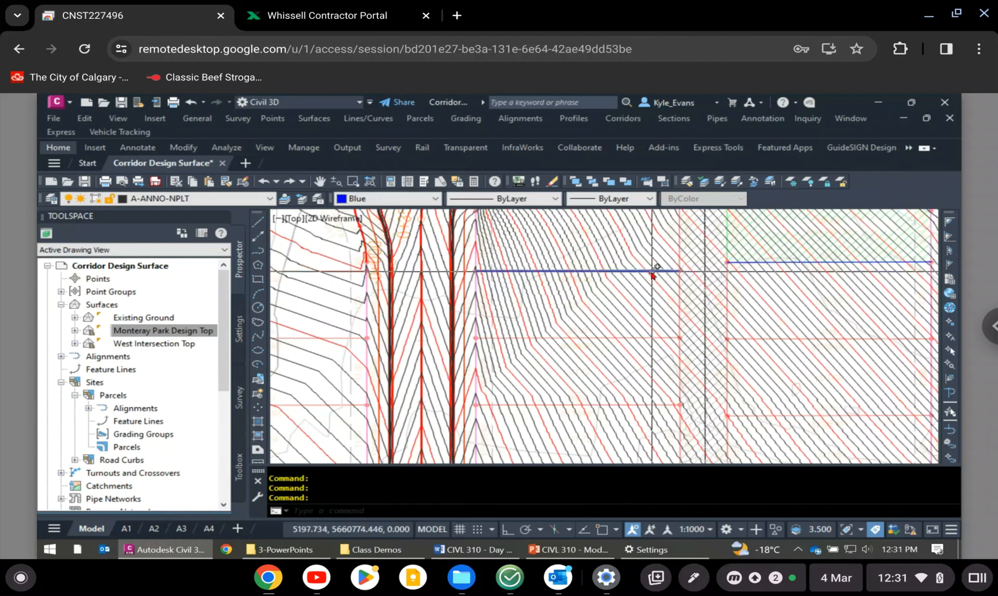
pyautogui.click(652, 271)
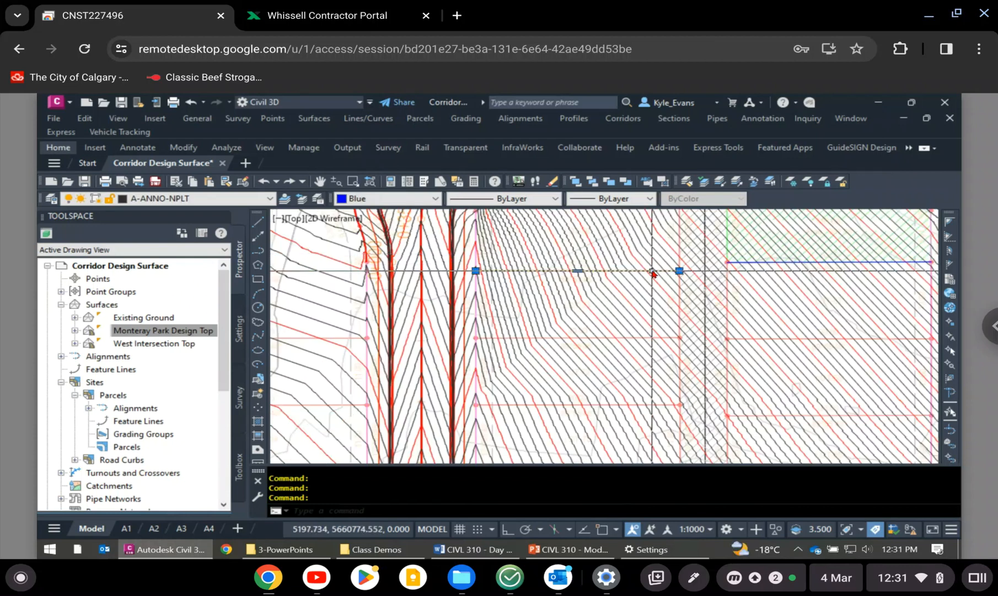
# - Add the blue polyline along the south edge of the green-hatched lot MR-68 to the selection
pyautogui.click(786, 261)
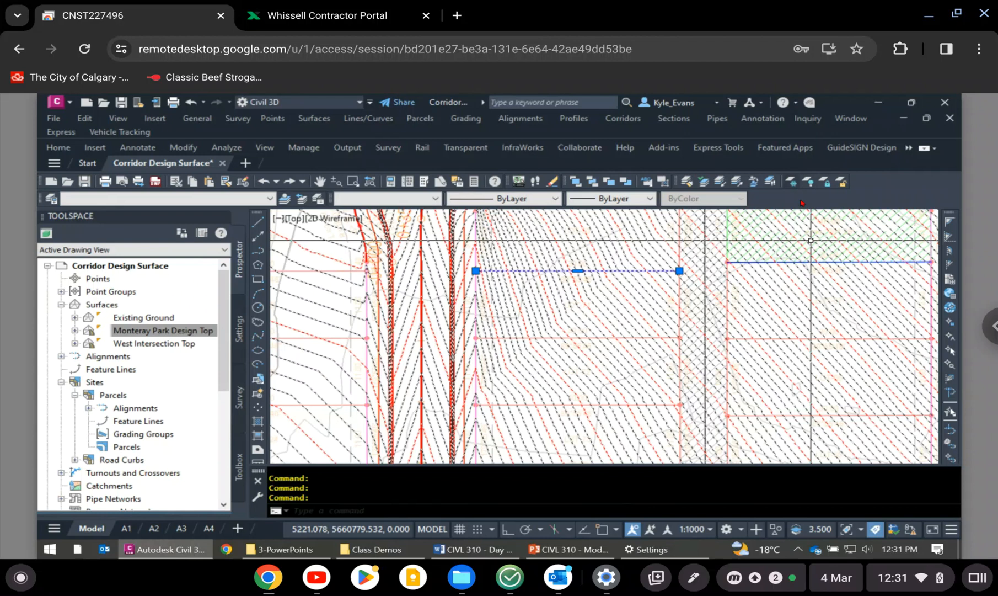
pyautogui.keyDown('shift'); pyautogui.click(784, 243); pyautogui.keyUp('shift')
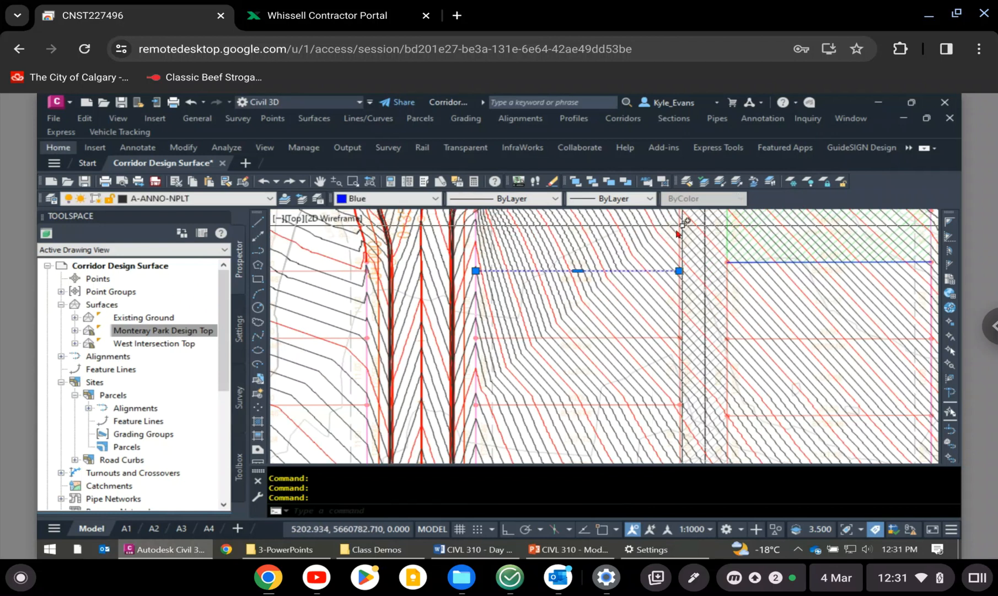
pyautogui.scroll(5, 678, 234)
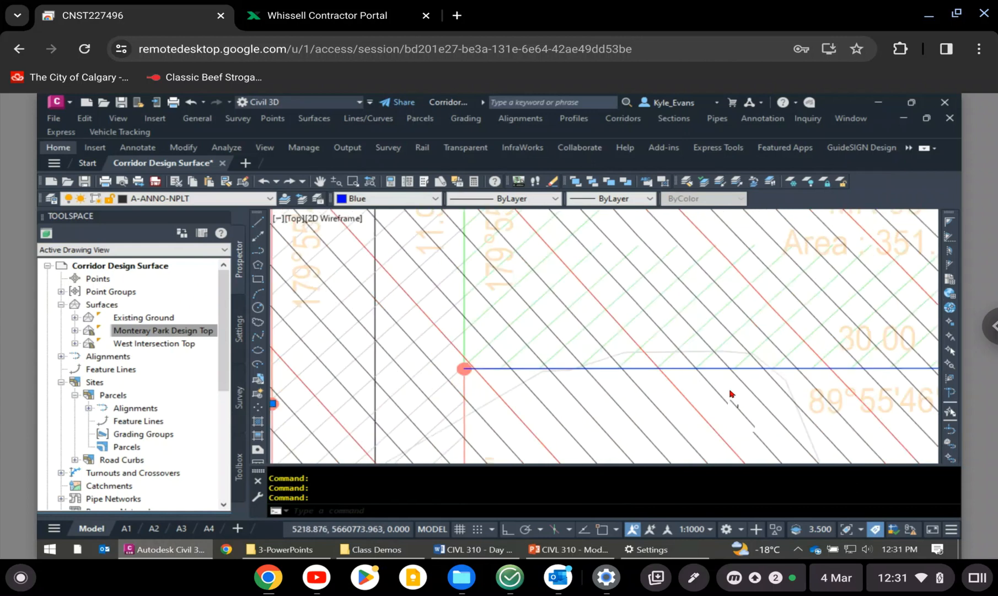
pyautogui.click(720, 357)
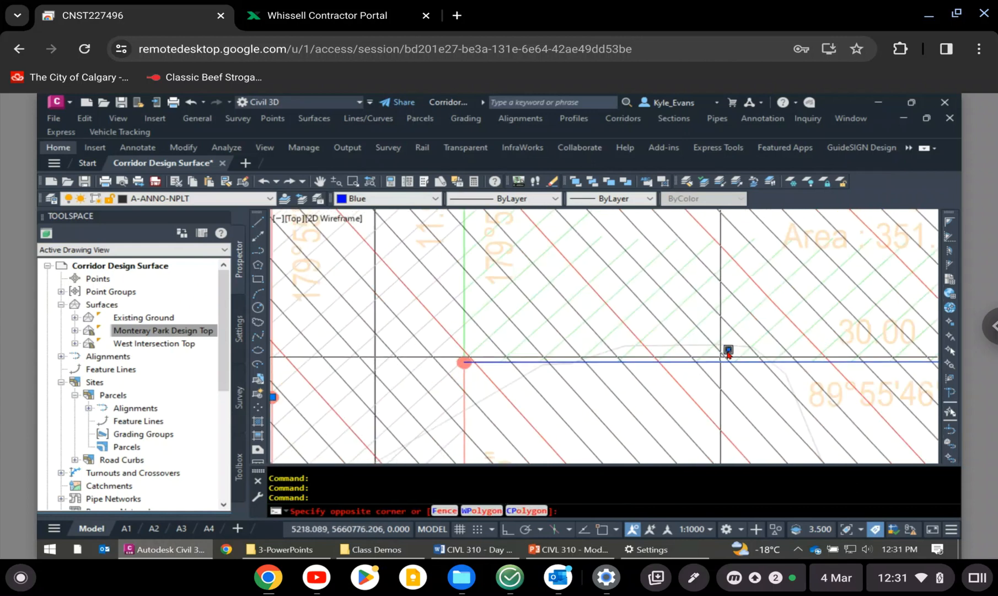
pyautogui.scroll(-5, 722, 356)
pyautogui.scroll(4, 799, 334)
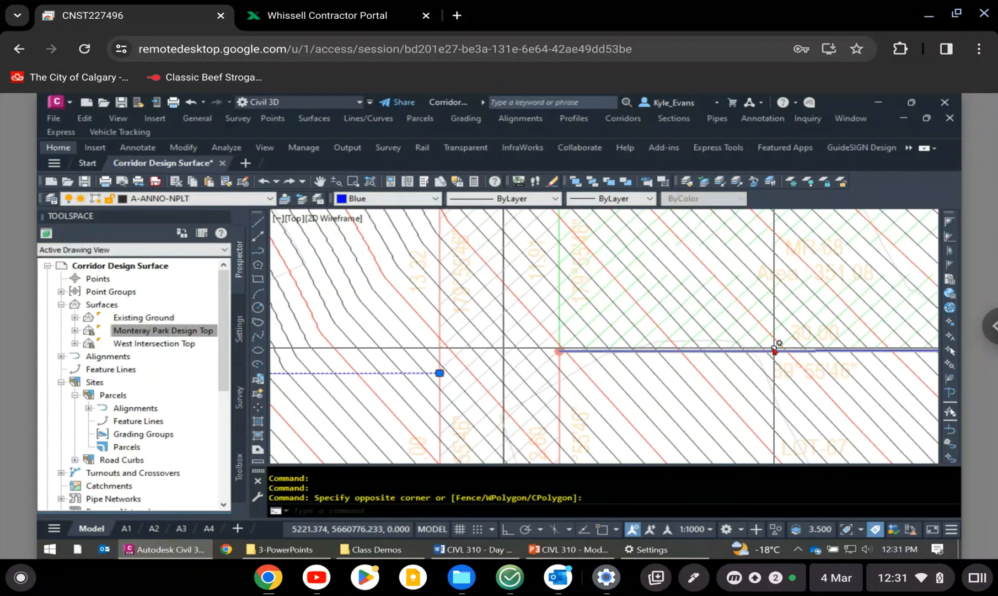
pyautogui.click(783, 340)
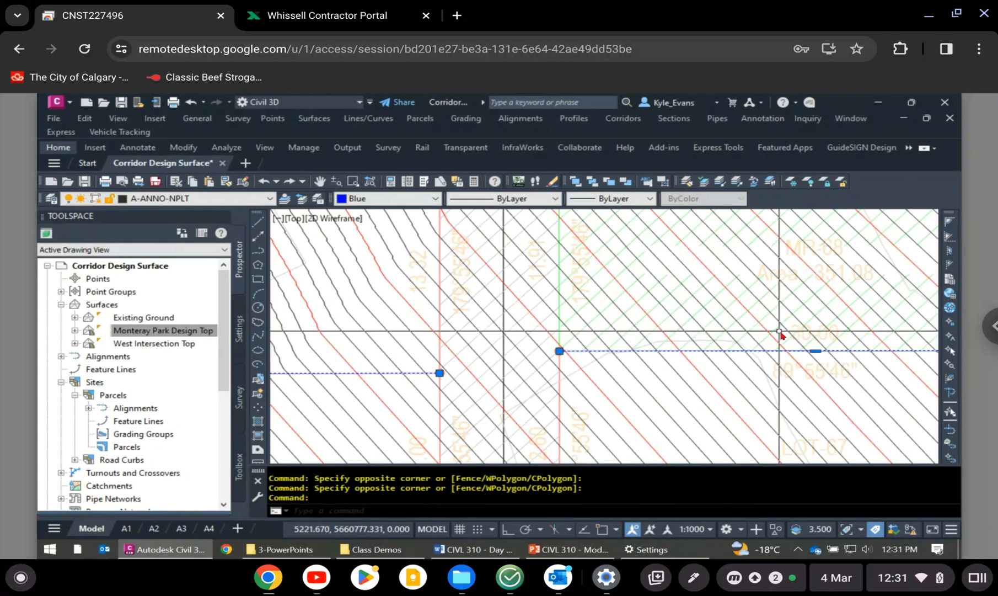
# - Start creating feature lines from the selected polylines and assign them to a new site named Lot Grading
pyautogui.scroll(-4, 780, 334)
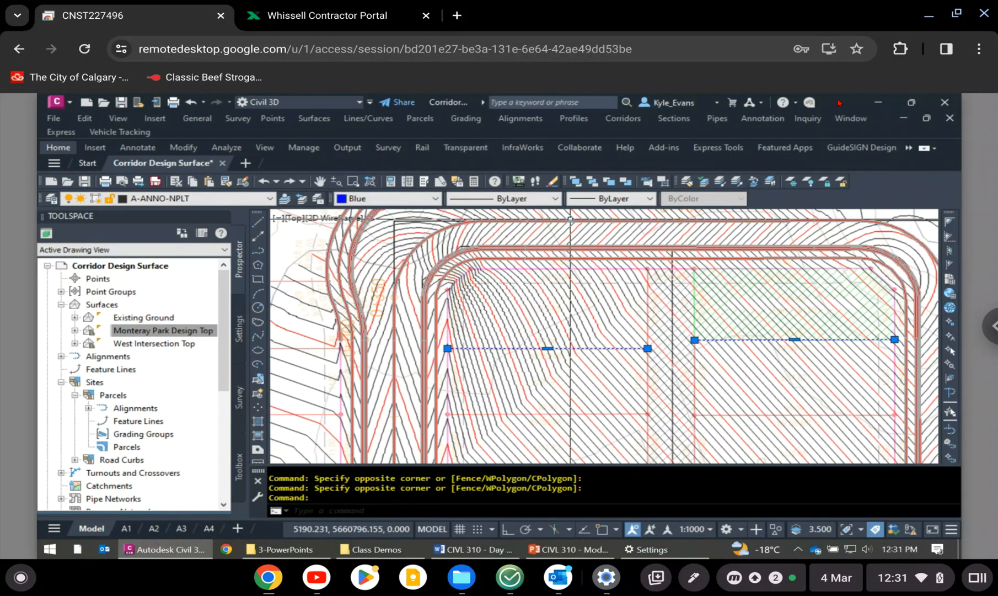
pyautogui.click(466, 118)
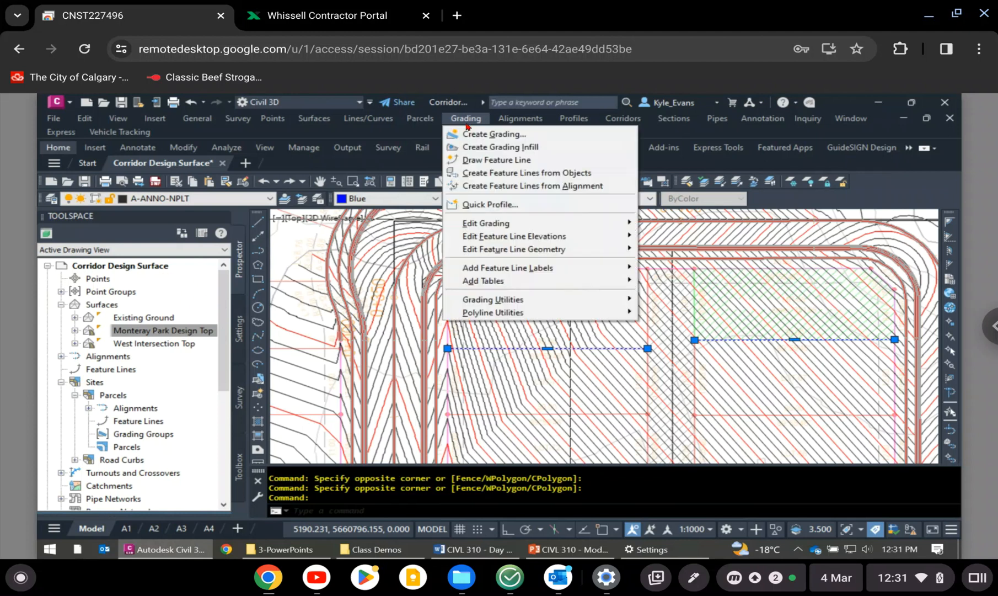
pyautogui.click(520, 174)
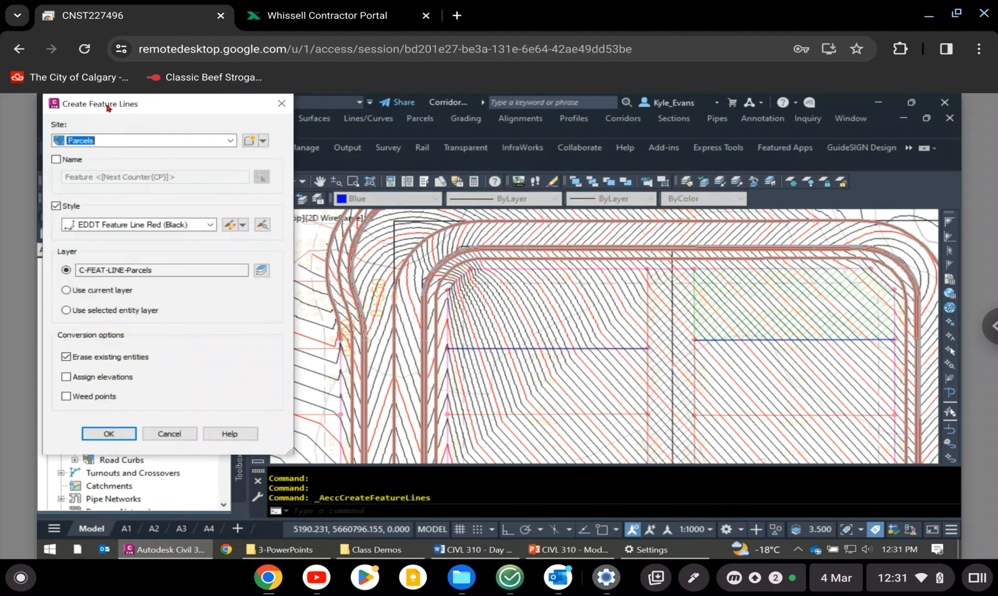
pyautogui.moveTo(132, 98); pyautogui.dragTo(472, 105)
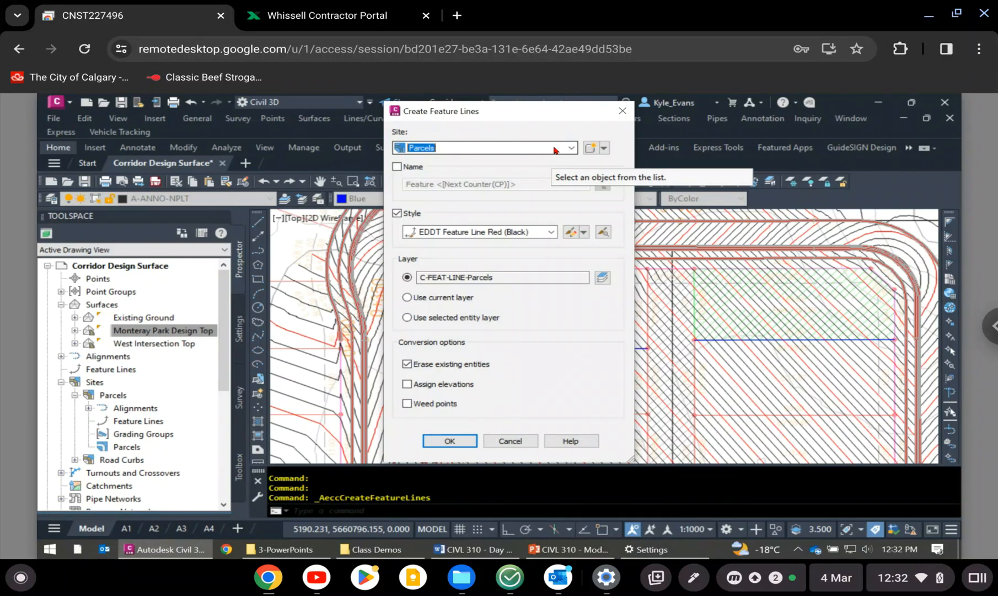
pyautogui.click(604, 148)
pyautogui.click(622, 170)
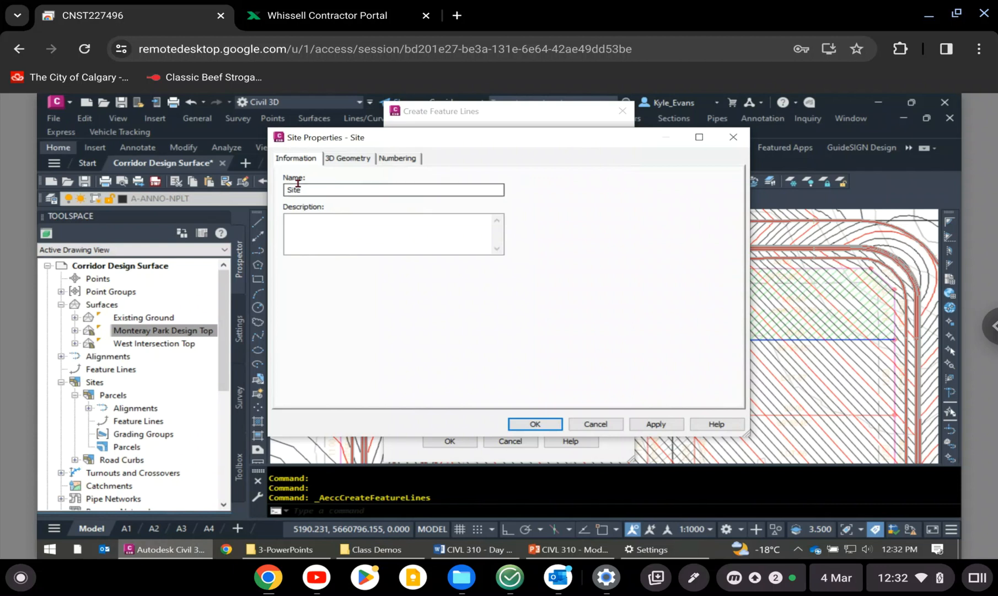
pyautogui.moveTo(306, 191); pyautogui.dragTo(259, 187)
pyautogui.press('BackSpace')
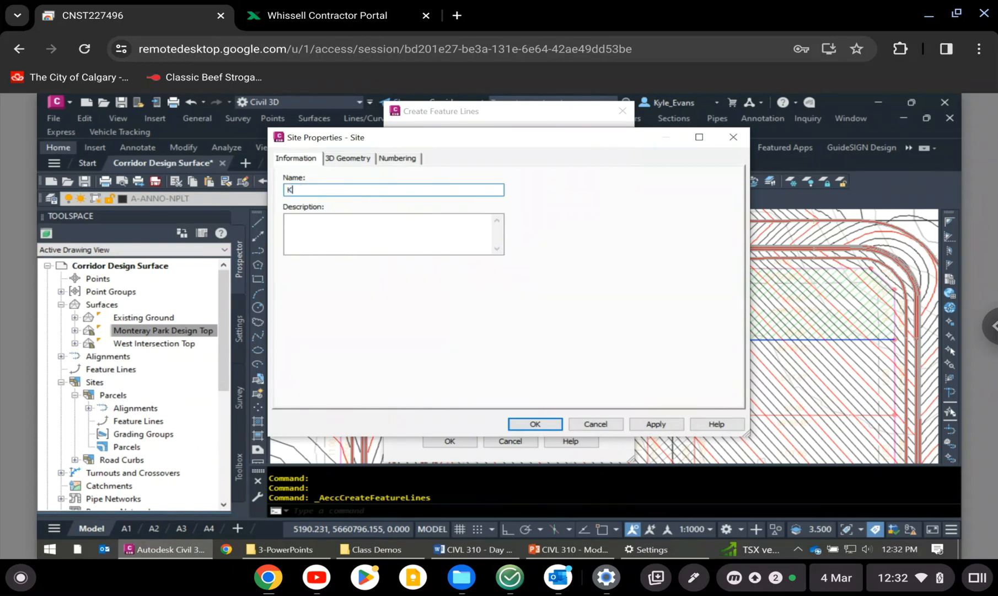
pyautogui.write('Lot Grading')
pyautogui.click(535, 424)
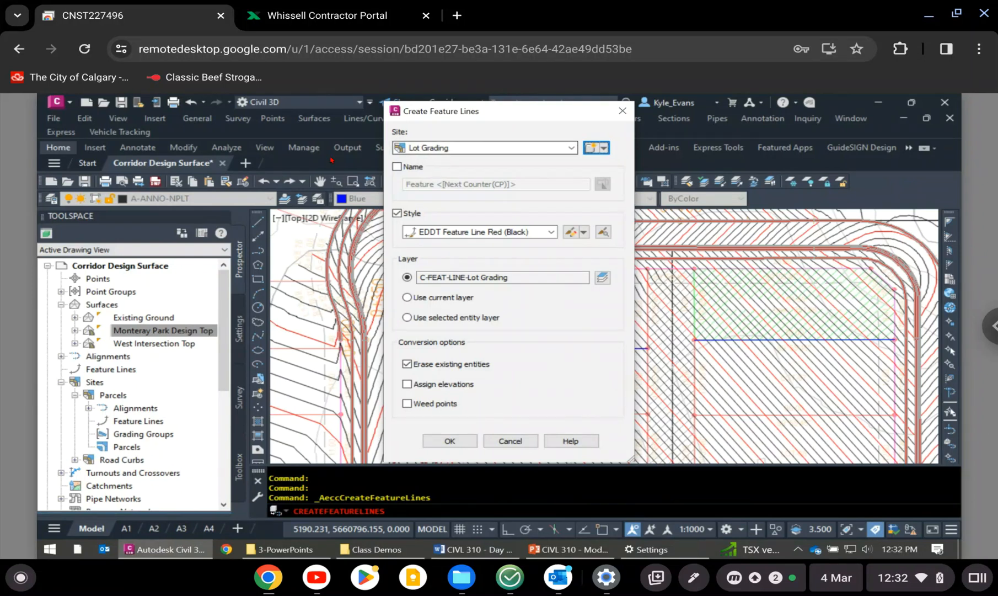
# - Set the feature line style to EDDT Feature Line Blue, enable Assign elevations and accept the feature line settings
pyautogui.click(508, 238)
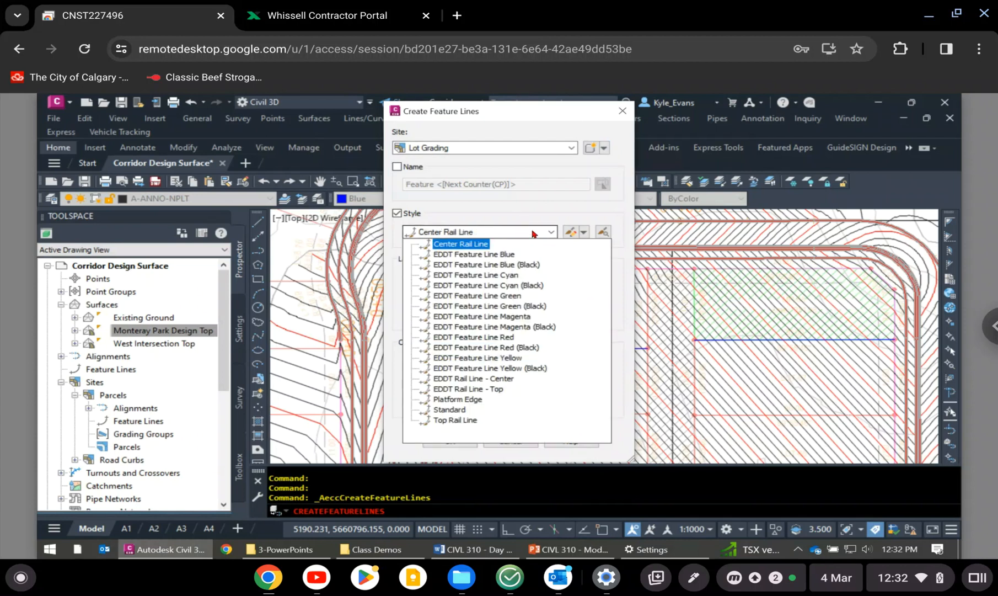
pyautogui.click(513, 254)
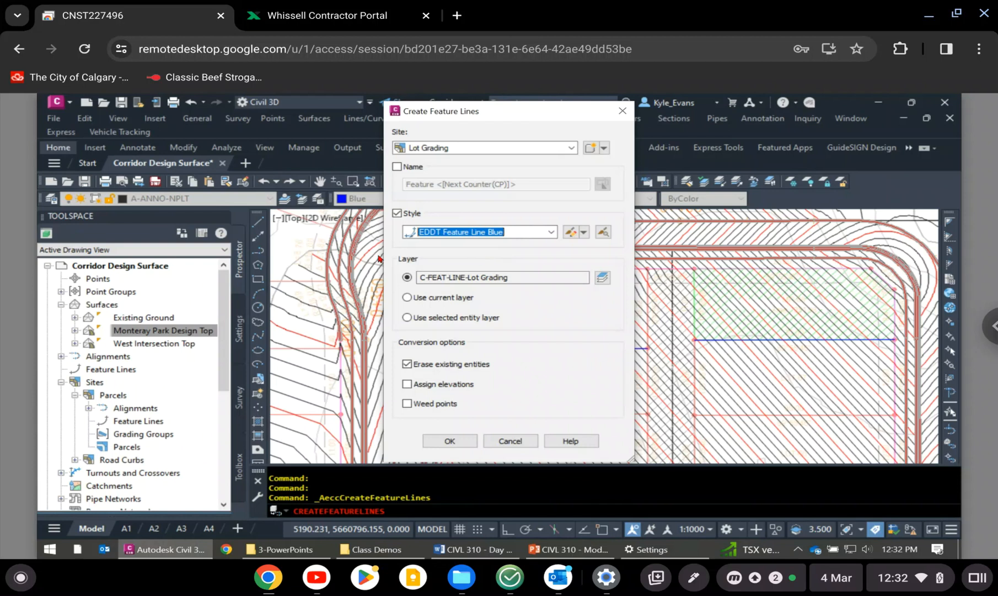
pyautogui.moveTo(501, 277); pyautogui.dragTo(363, 280)
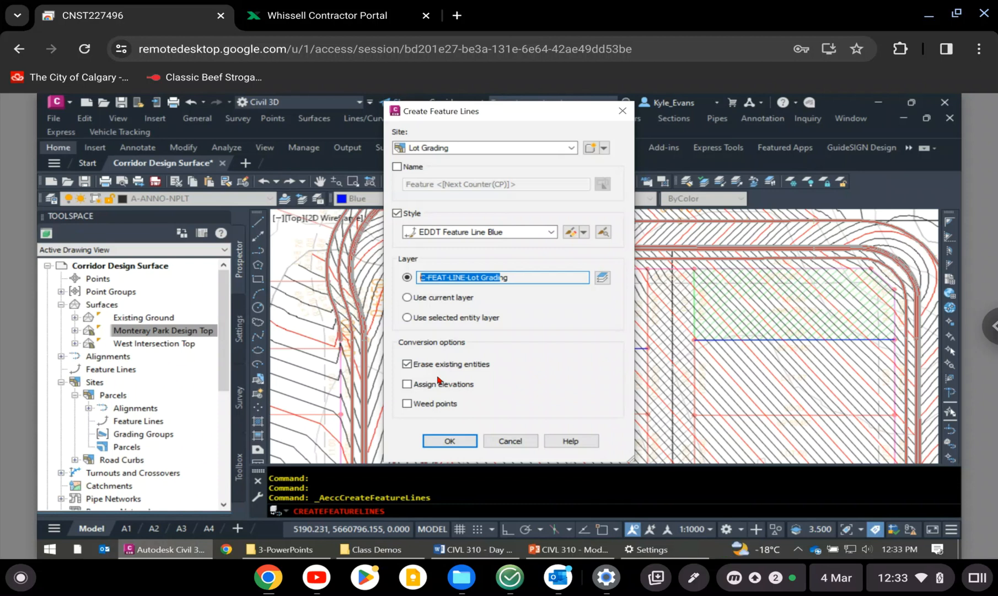
pyautogui.click(432, 381)
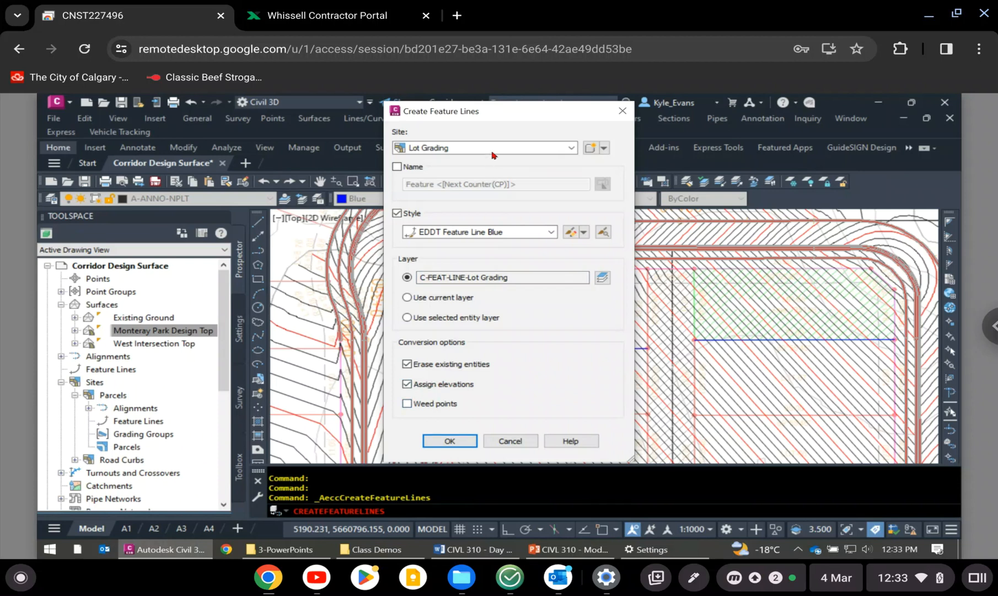
pyautogui.moveTo(522, 114); pyautogui.dragTo(545, 116)
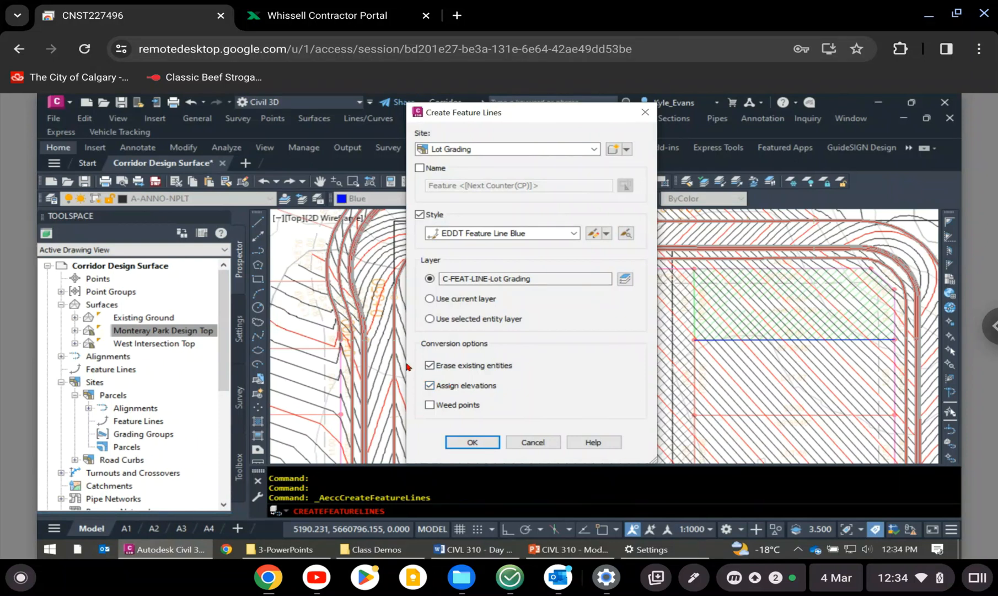
pyautogui.click(476, 447)
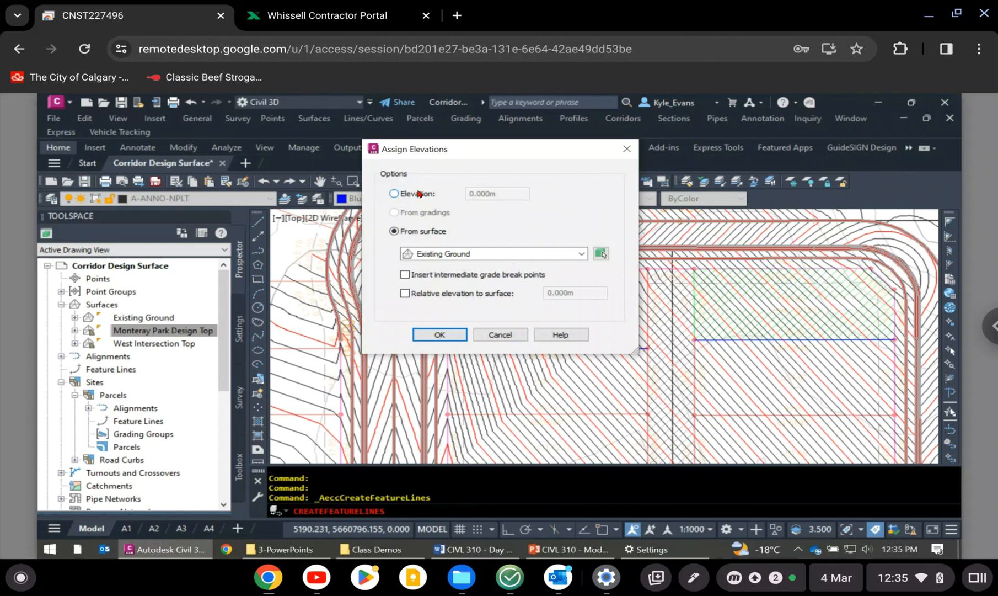
# - Assign the feature line elevations from the Monteray Park Design Top surface with Relative elevation to surface enabled, and create the feature lines
pyautogui.click(450, 254)
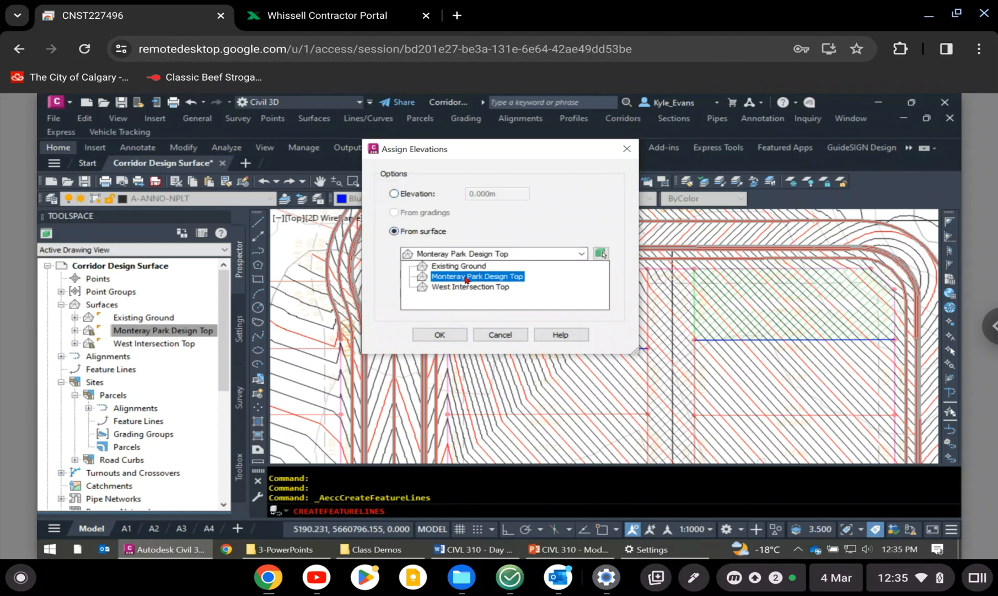
pyautogui.click(444, 277)
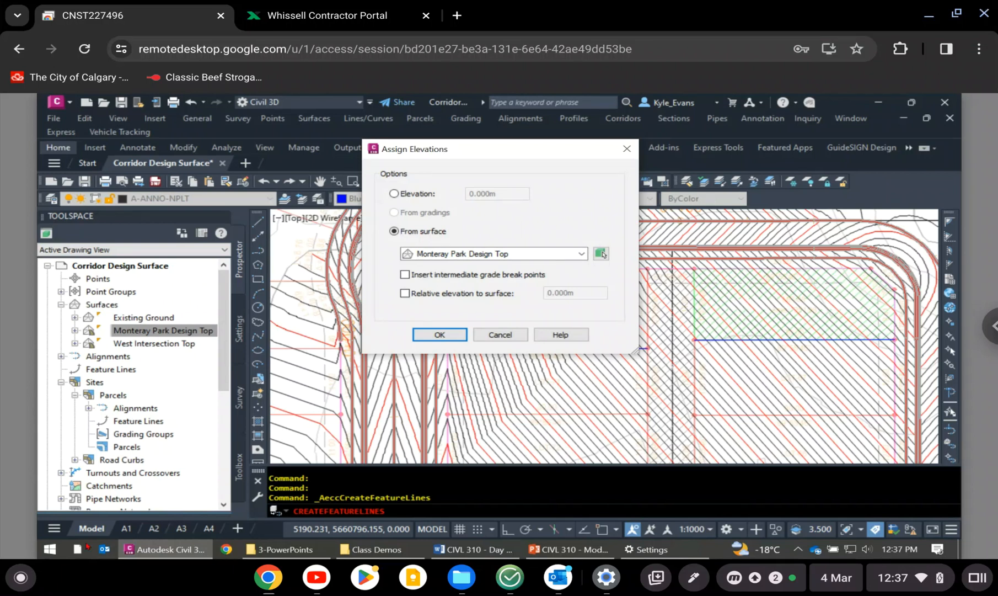
pyautogui.click(423, 292)
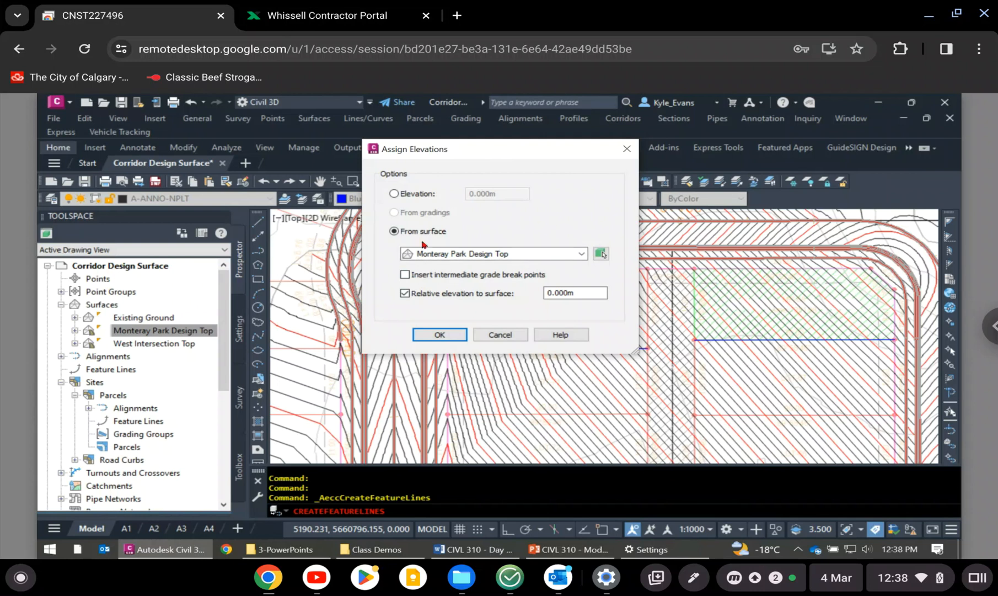
pyautogui.click(440, 335)
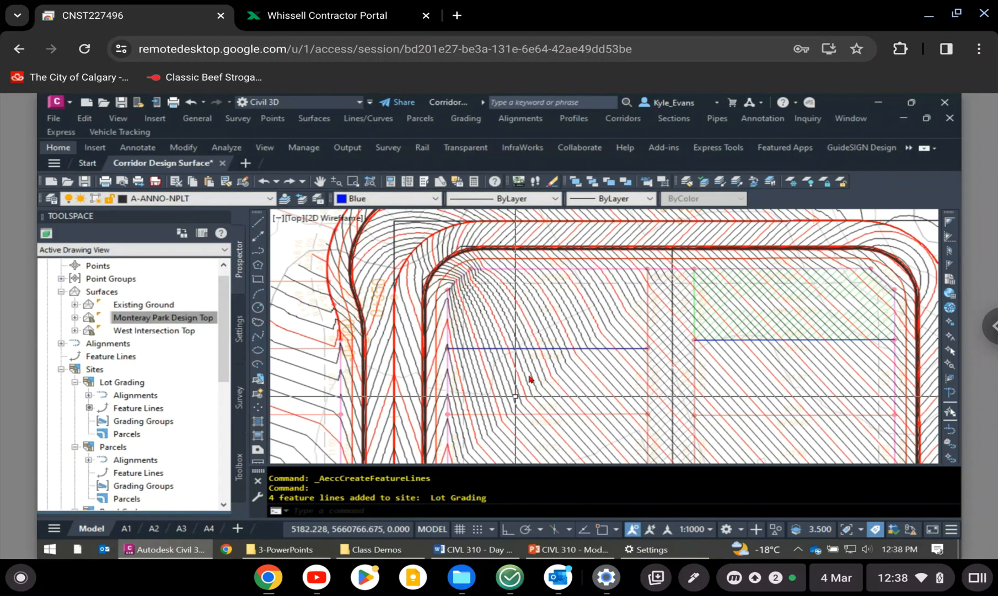
# - Draw a single-segment trial polyline from LOT-5 across the lot line towards LOT-6
pyautogui.scroll(6, 528, 379)
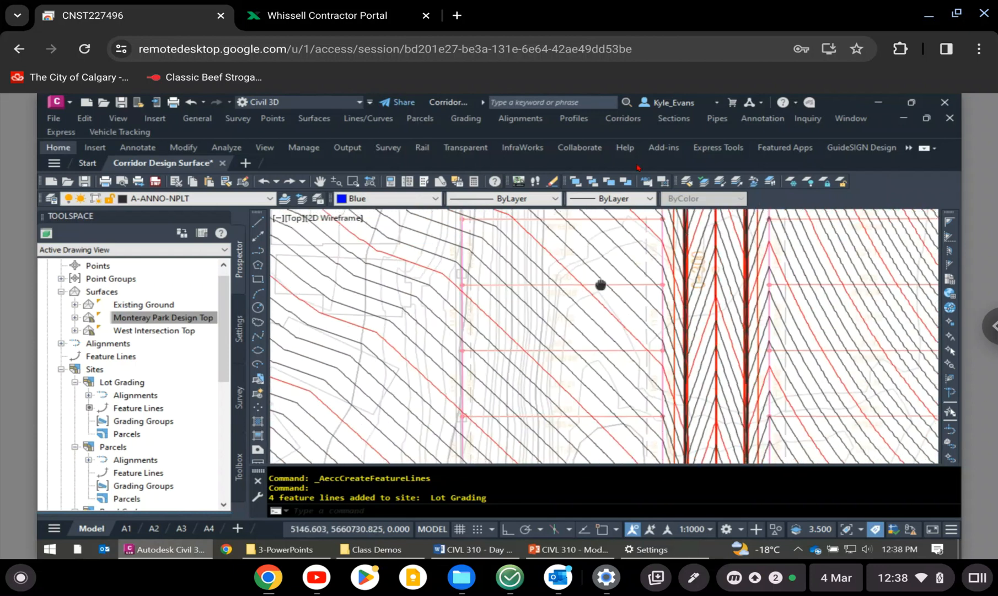
pyautogui.scroll(-5, 601, 284)
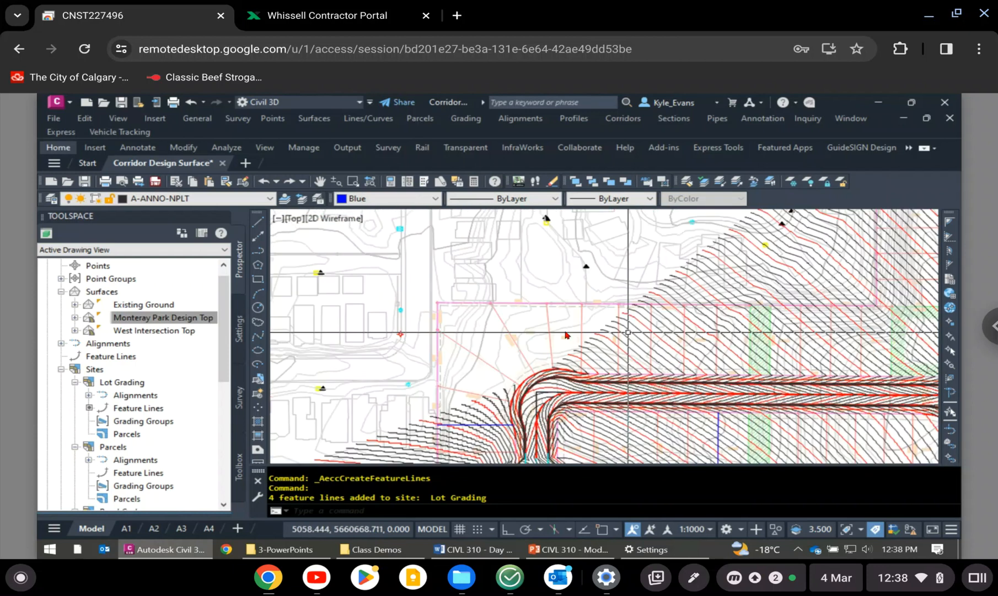
pyautogui.write('pl')
pyautogui.press('Return')
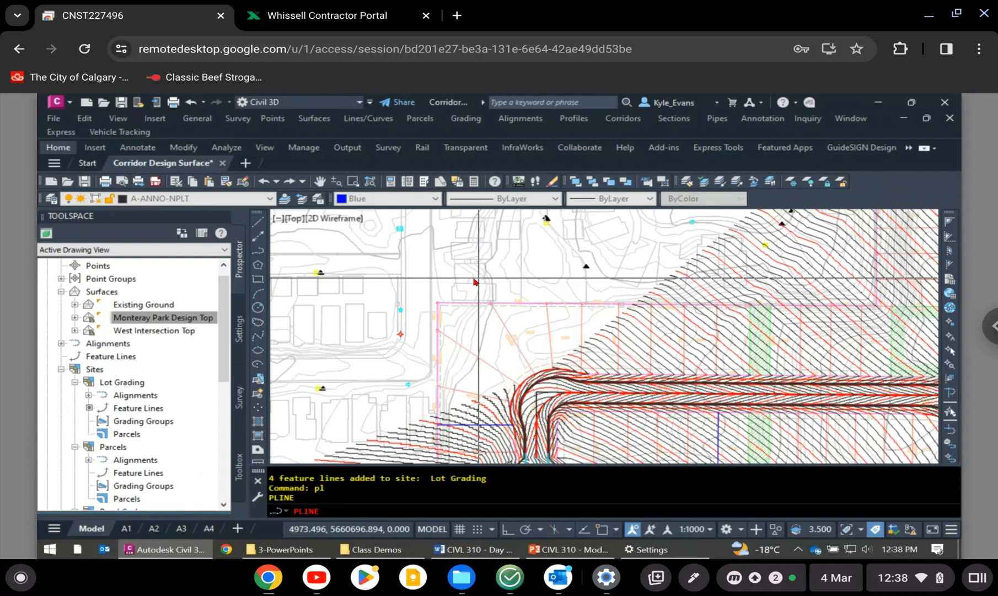
pyautogui.scroll(4, 480, 342)
pyautogui.click(480, 342)
pyautogui.click(665, 255)
pyautogui.press('Escape')
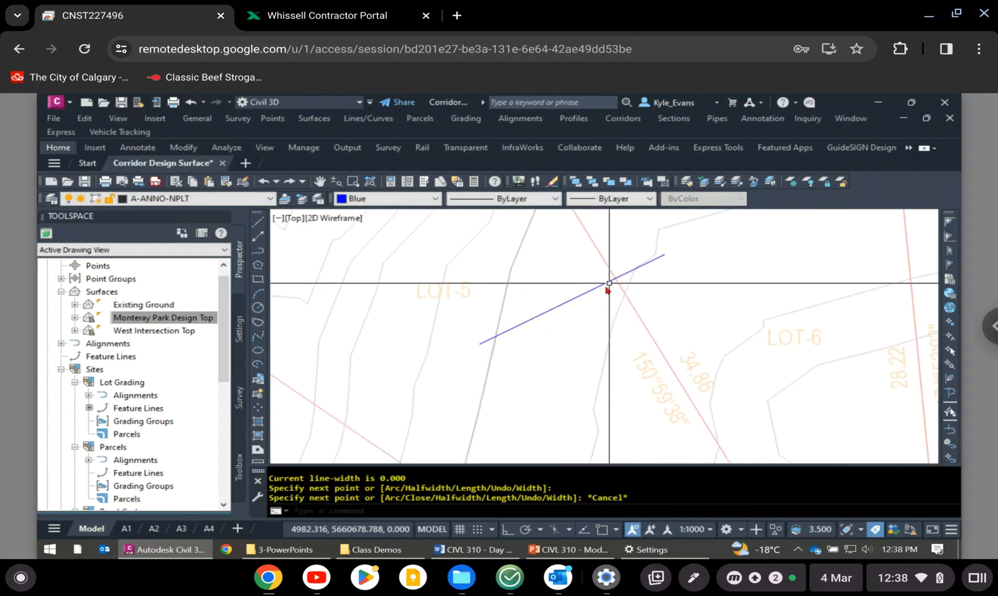
# - Review the commands available for the trial polyline between LOT-5 and LOT-6, and erase it
pyautogui.click(599, 287)
pyautogui.click(595, 283)
pyautogui.rightClick(595, 283)
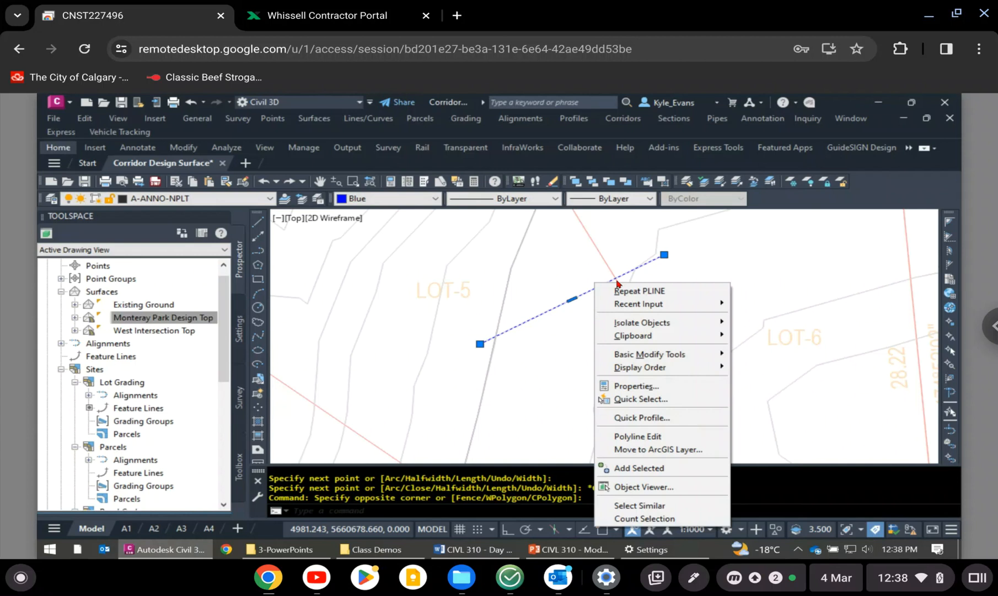
pyautogui.press('Escape')
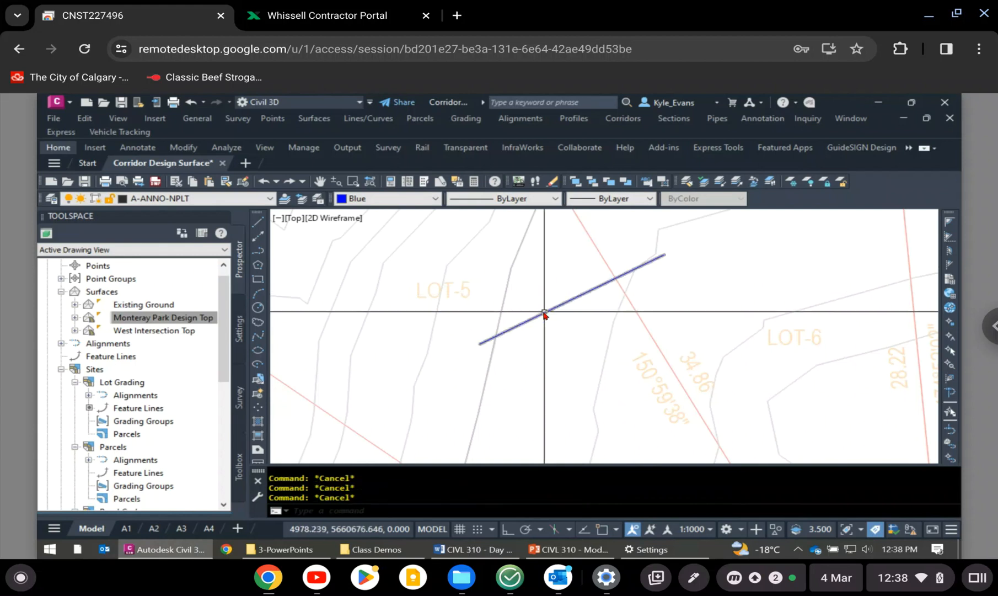
pyautogui.click(543, 314)
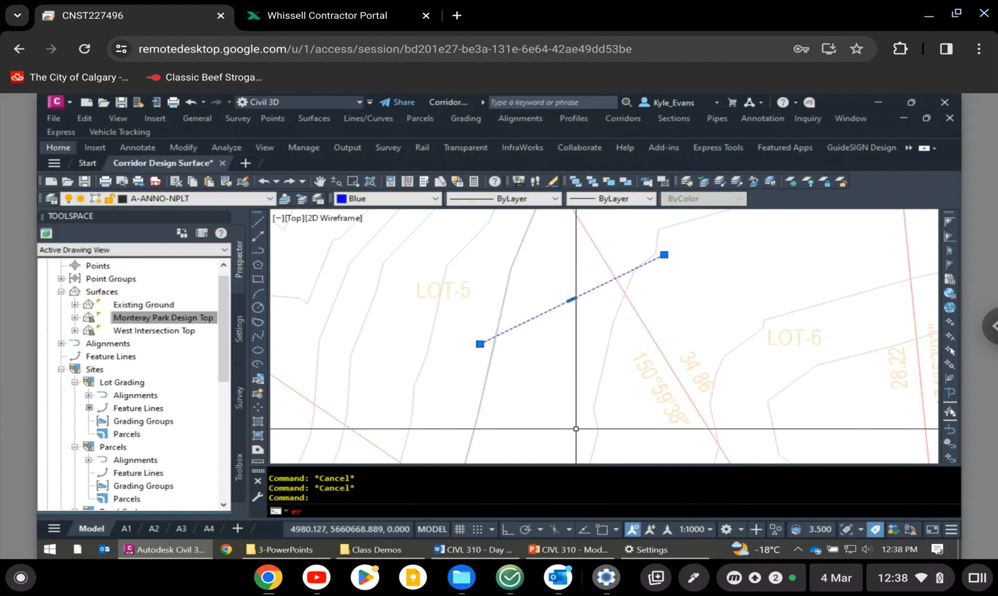
pyautogui.press('Delete')
# - Open the Elevation Editor for the blue feature line along the western lot line labelled 29.02
pyautogui.scroll(-5, 632, 373)
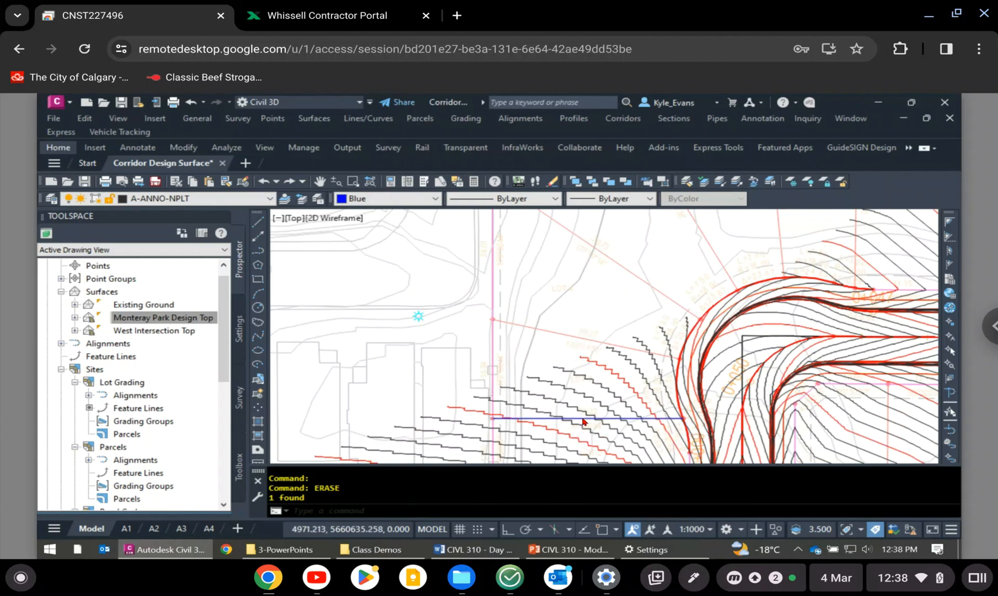
pyautogui.click(585, 420)
pyautogui.rightClick(585, 420)
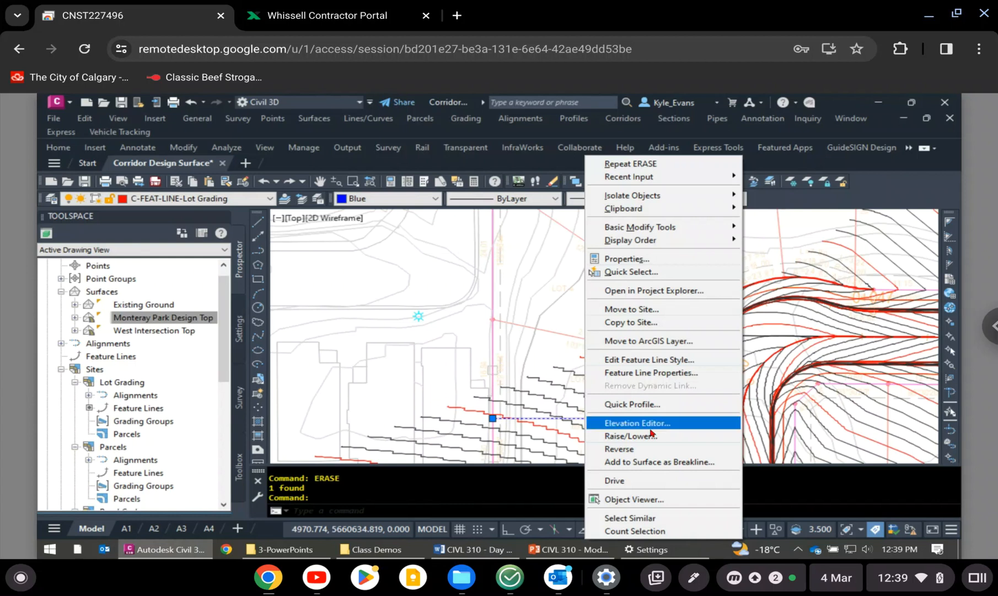
pyautogui.click(663, 423)
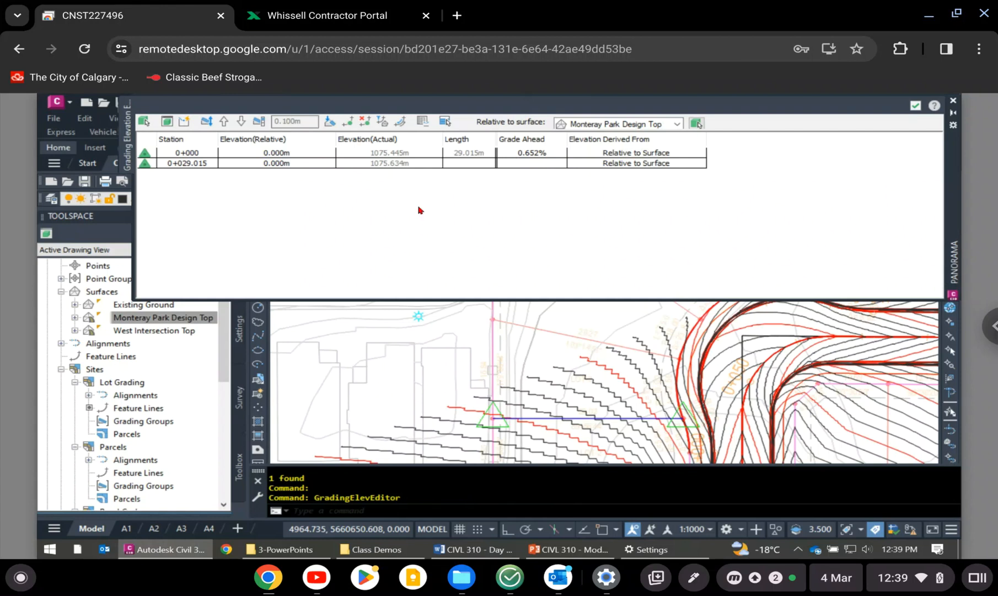
pyautogui.click(634, 417)
pyautogui.rightClick(638, 417)
pyautogui.press('Escape')
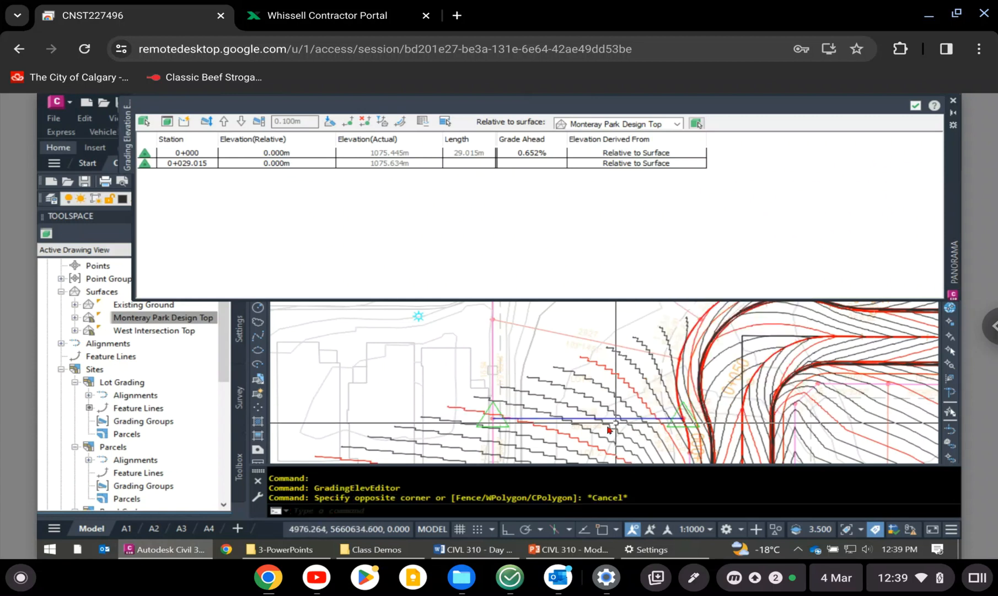
pyautogui.scroll(4, 609, 405)
pyautogui.click(609, 405)
pyautogui.rightClick(613, 406)
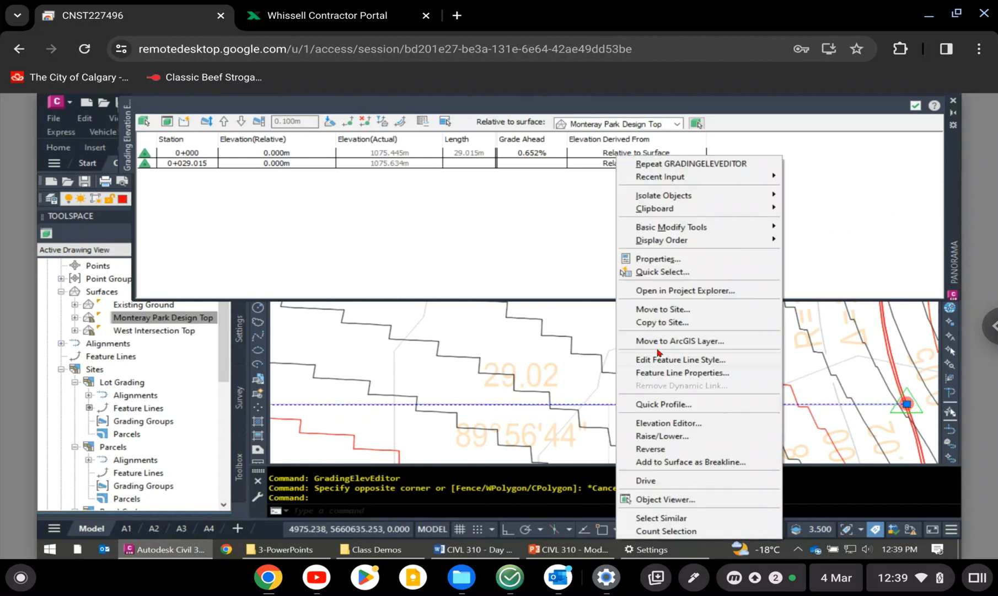
pyautogui.click(681, 422)
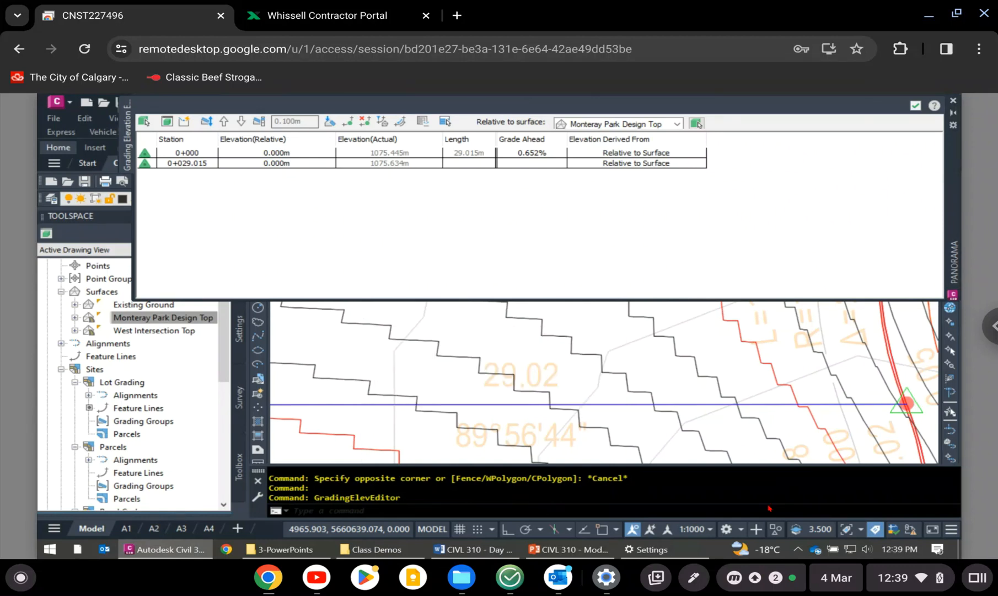
# - Check which end of the feature line stations 0+000 and 0+029.015 mark, and examine their elevations and elevation sources
pyautogui.scroll(-2, 559, 357)
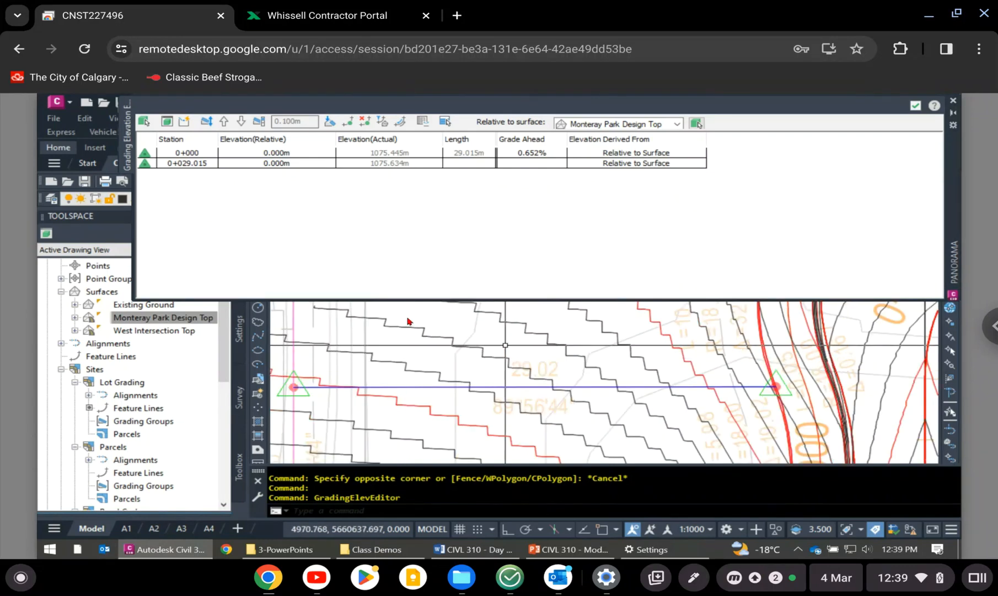
pyautogui.click(174, 154)
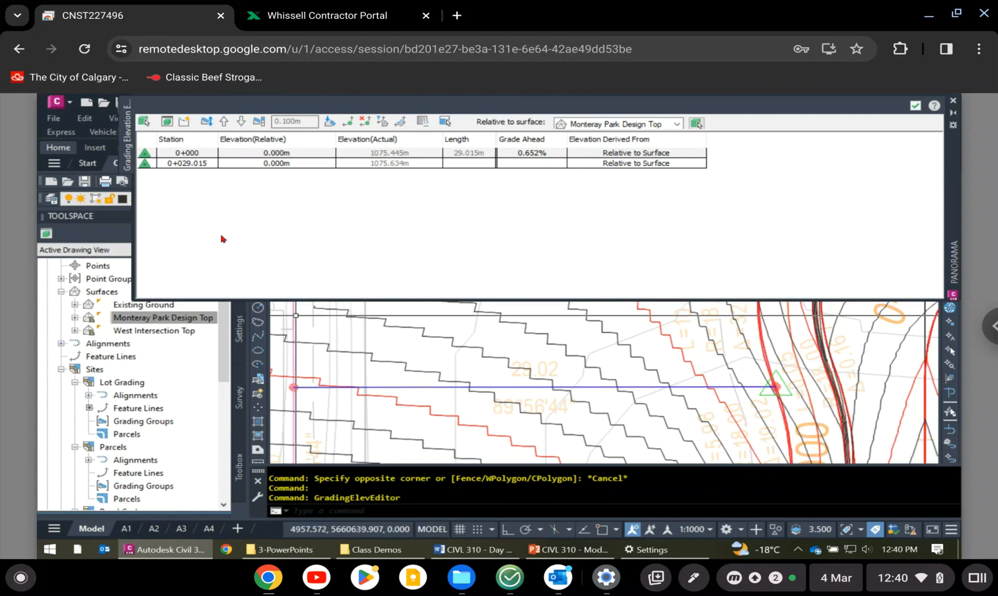
pyautogui.click(183, 165)
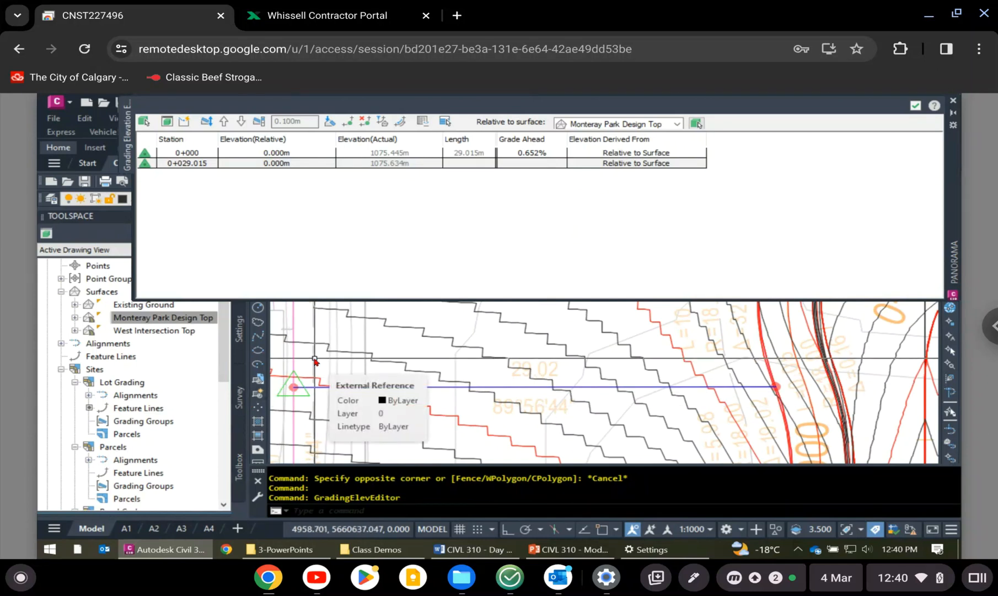
pyautogui.click(213, 163)
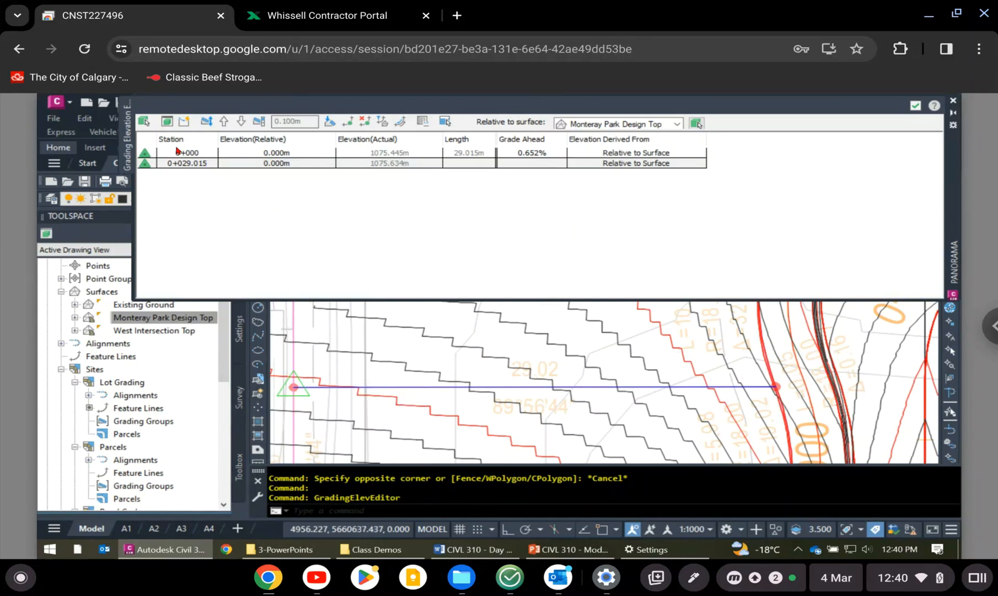
pyautogui.click(188, 154)
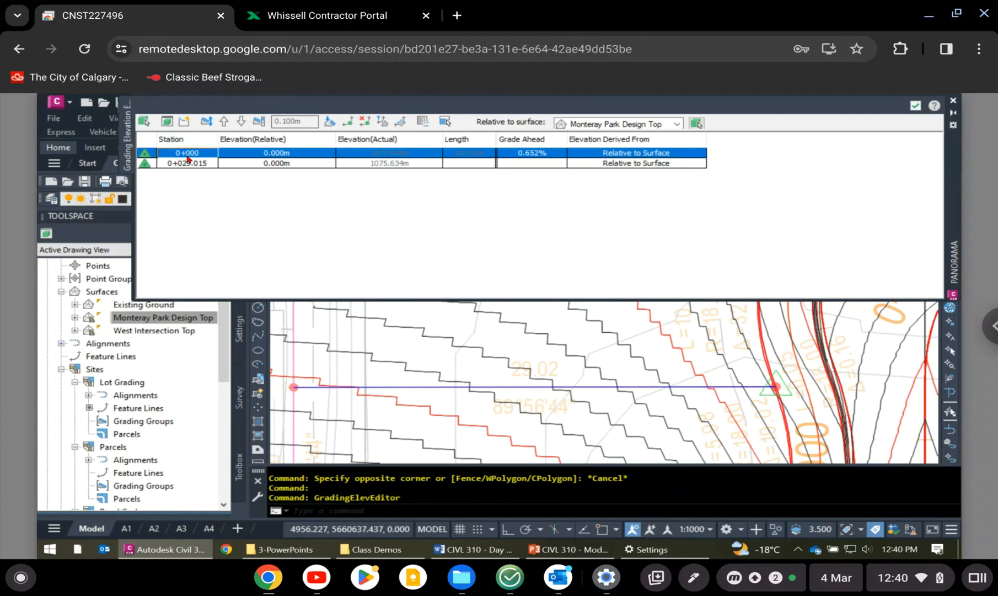
pyautogui.press('Down')
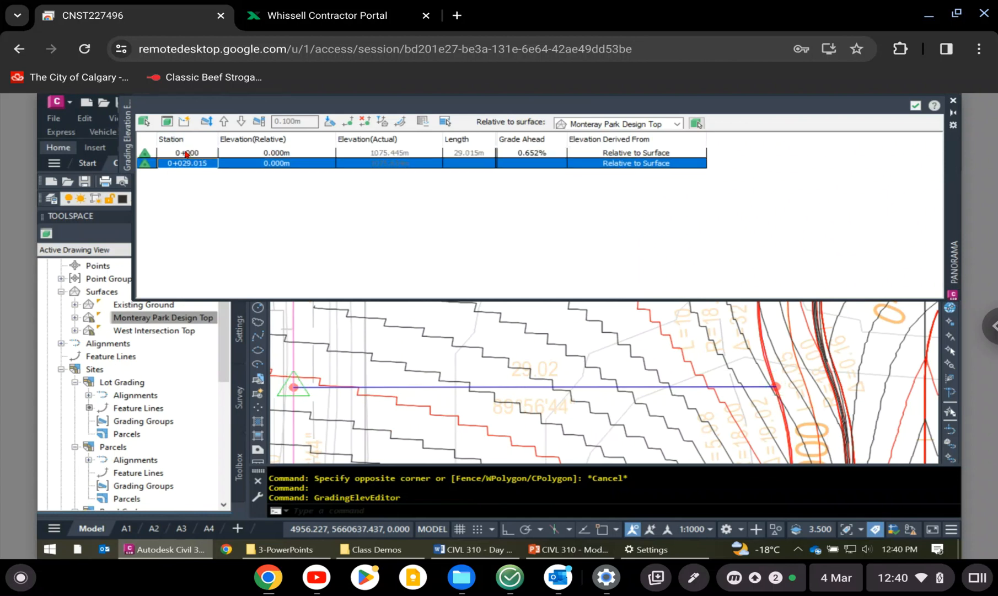
pyautogui.click(188, 153)
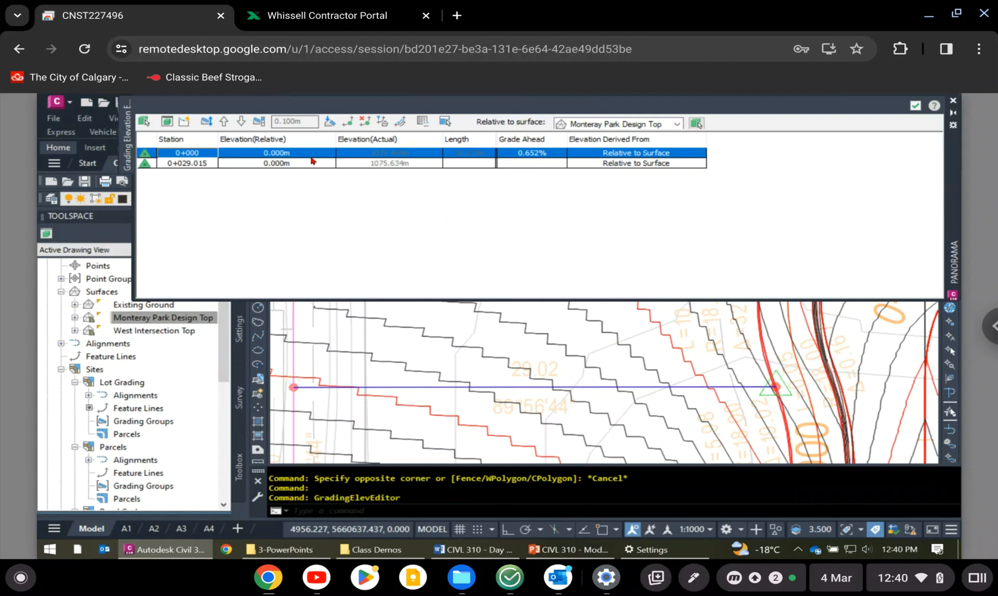
pyautogui.click(222, 165)
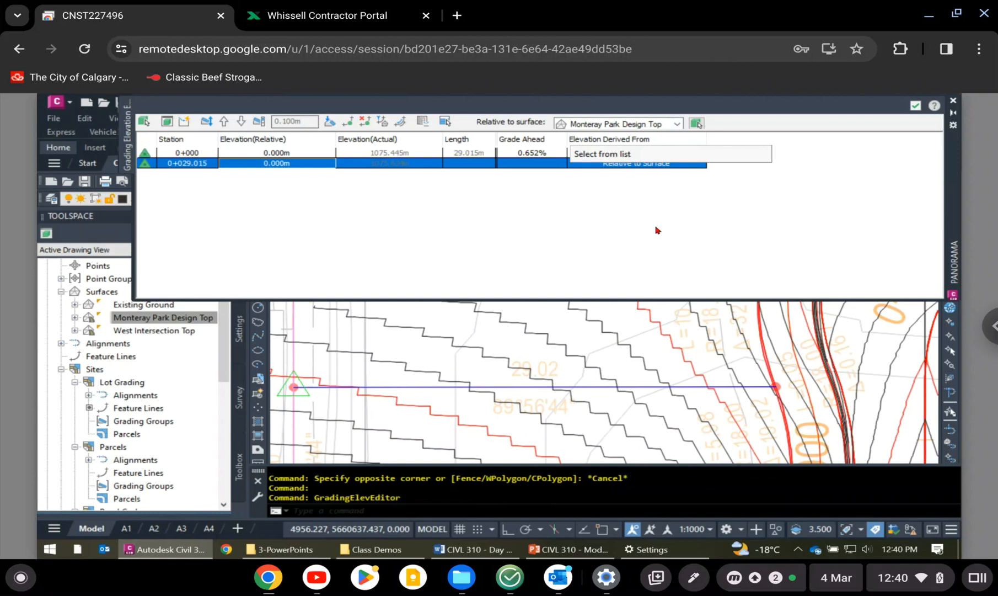
pyautogui.click(643, 153)
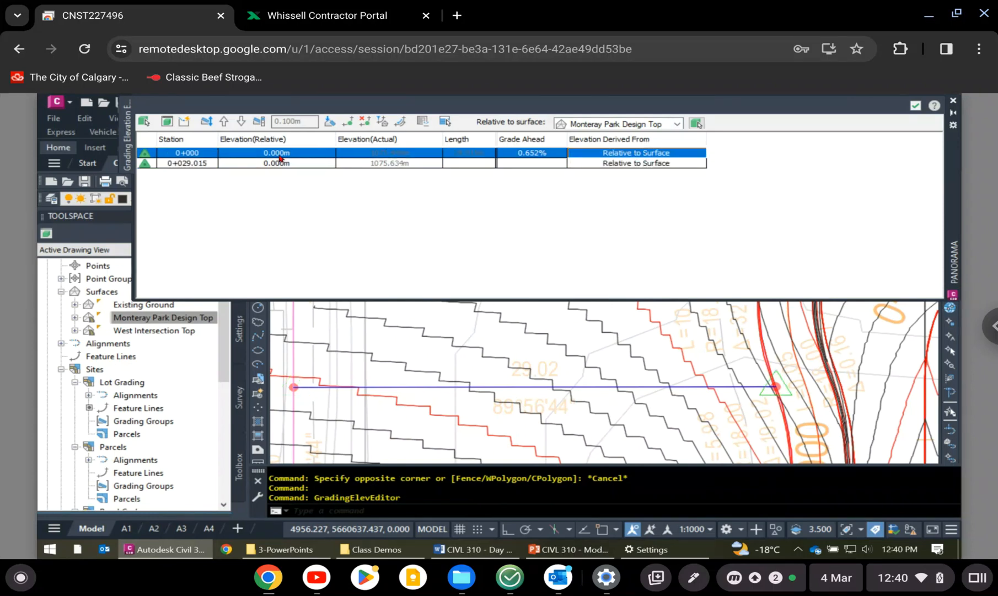
pyautogui.click(393, 163)
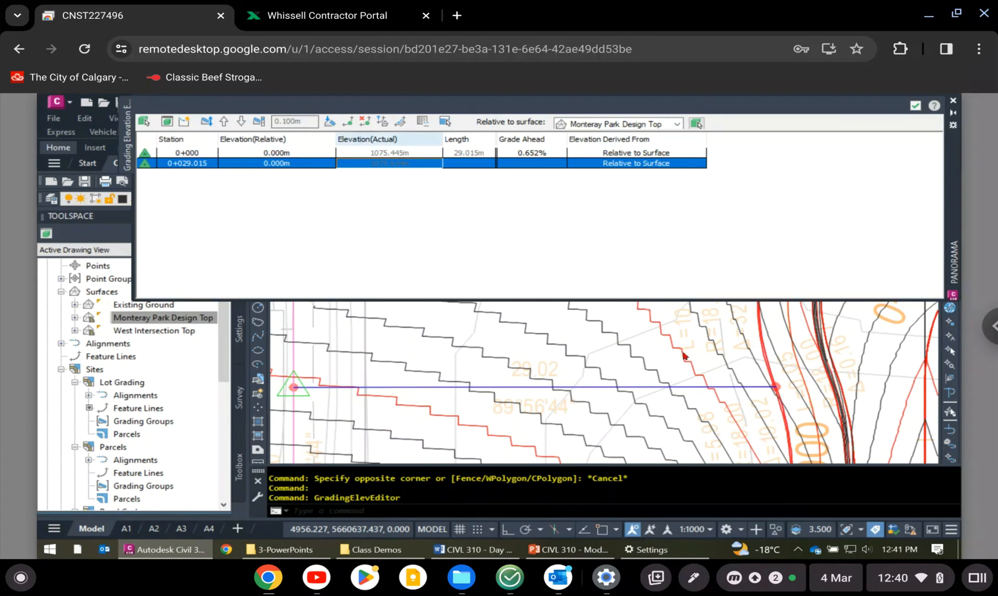
# - Set the elevation source of station 0+029.015 to Absolute Elevation and open its actual elevation for editing
pyautogui.scroll(-2, 411, 374)
pyautogui.moveTo(411, 375); pyautogui.dragTo(585, 364, button='middle')
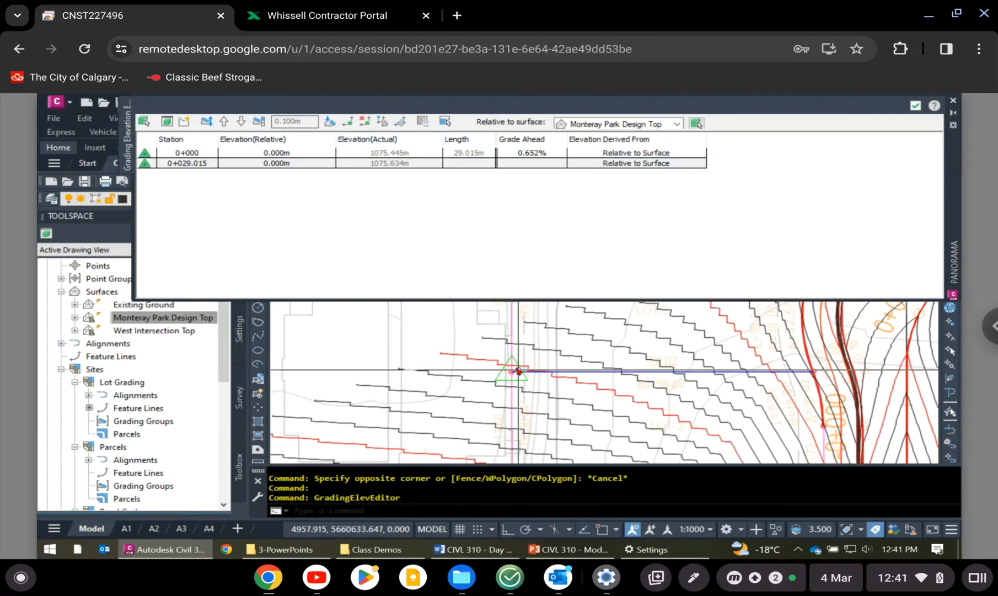
pyautogui.scroll(-3, 511, 377)
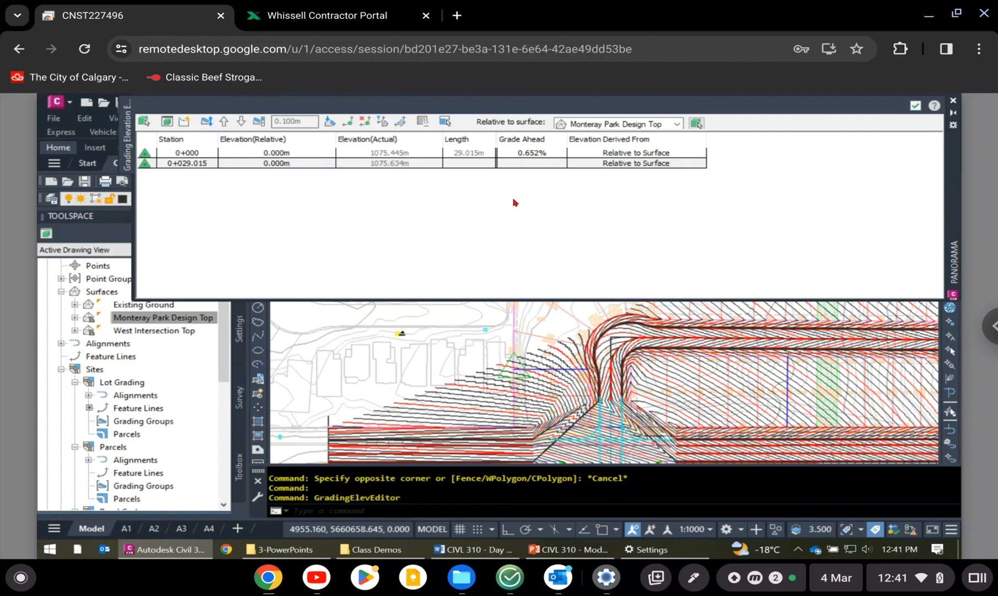
pyautogui.click(659, 165)
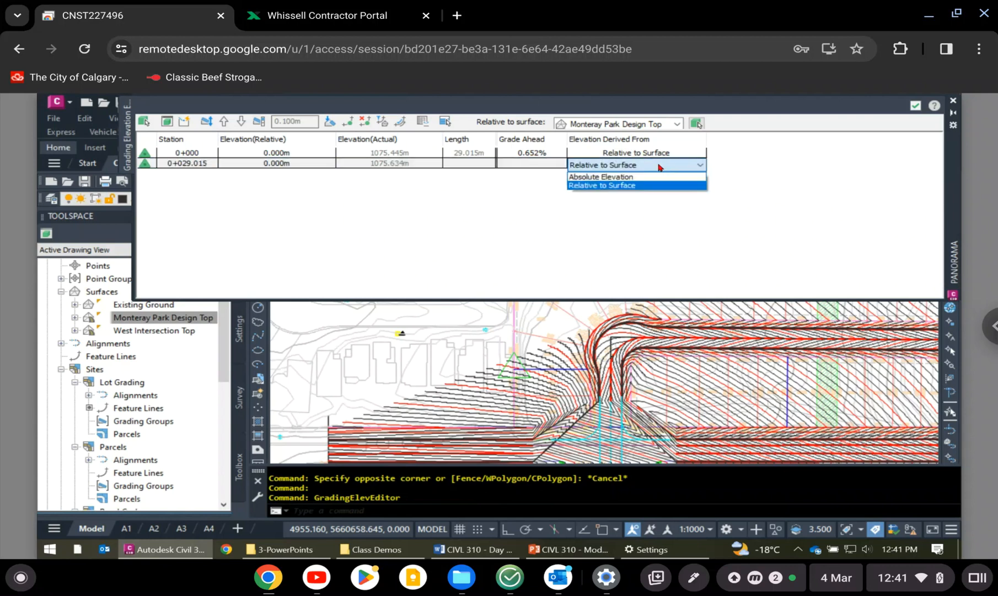
pyautogui.click(622, 176)
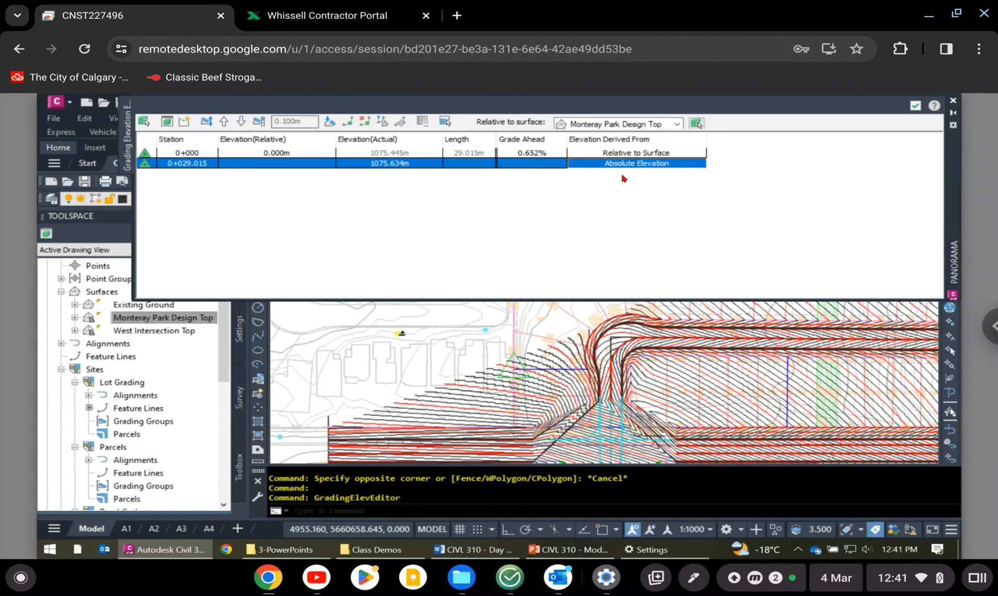
pyautogui.click(414, 165)
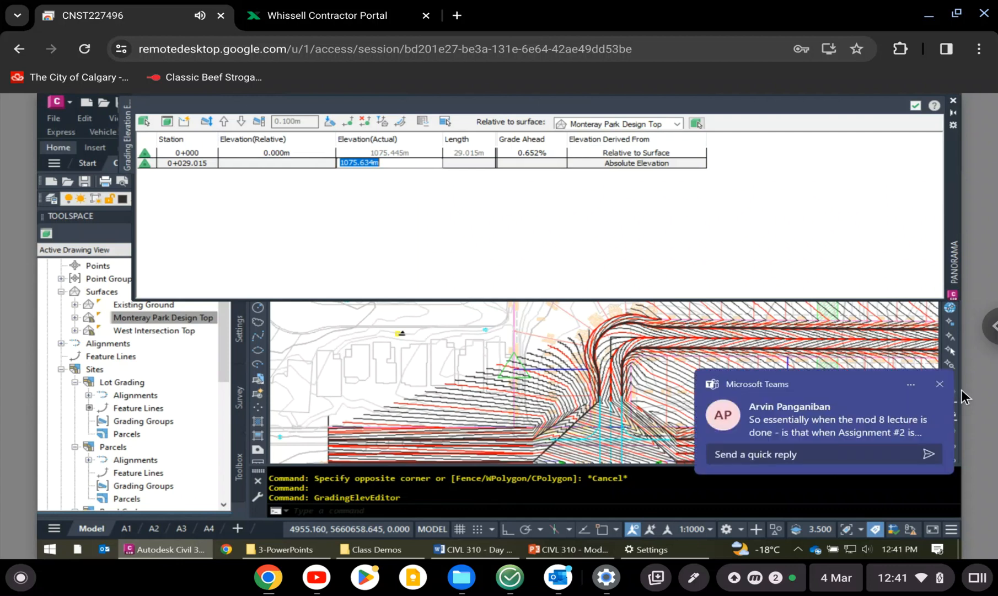
pyautogui.click(939, 386)
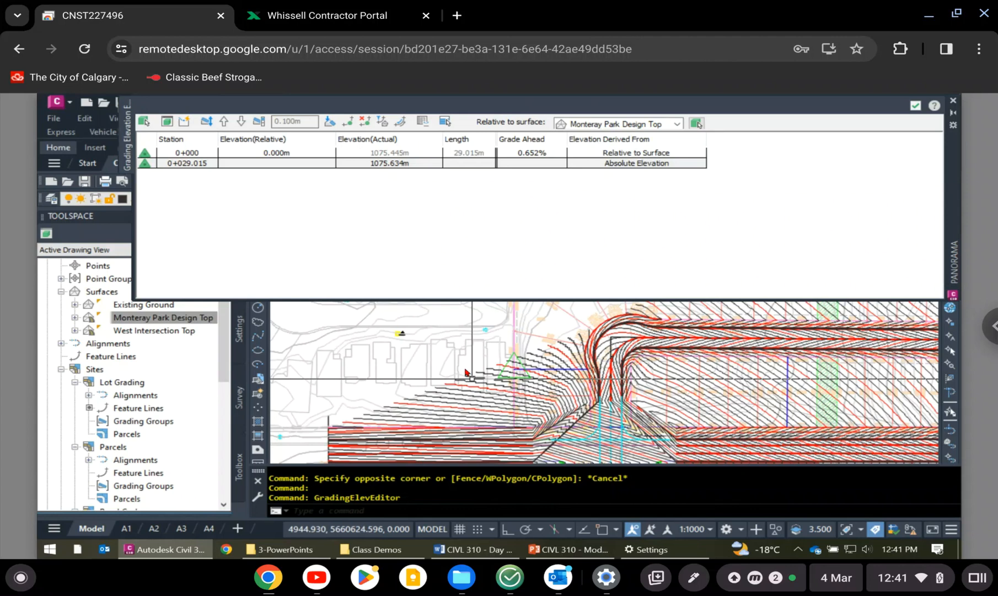
pyautogui.scroll(5, 453, 347)
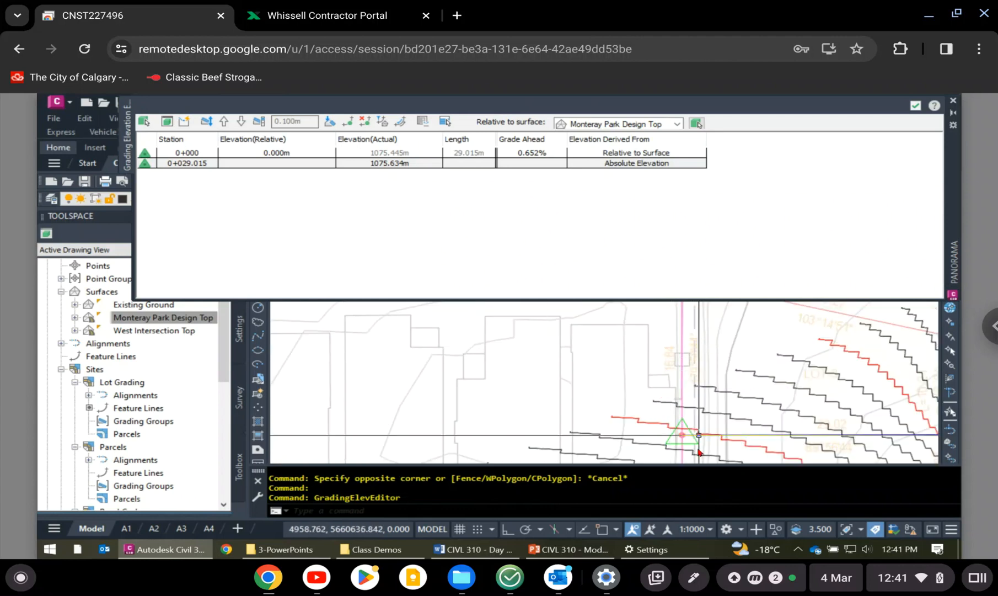
pyautogui.scroll(4, 682, 436)
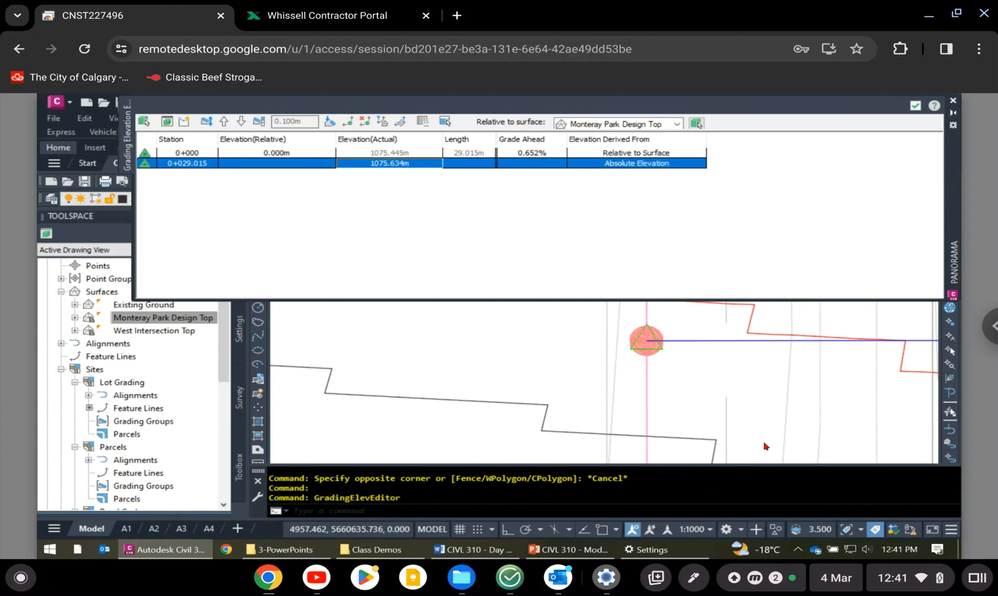
# - Set the actual elevation of station 0+029.015 on the 29.02 feature line to 1076.583 m
pyautogui.moveTo(757, 348); pyautogui.dragTo(722, 438, button='middle')
pyautogui.press('Escape')
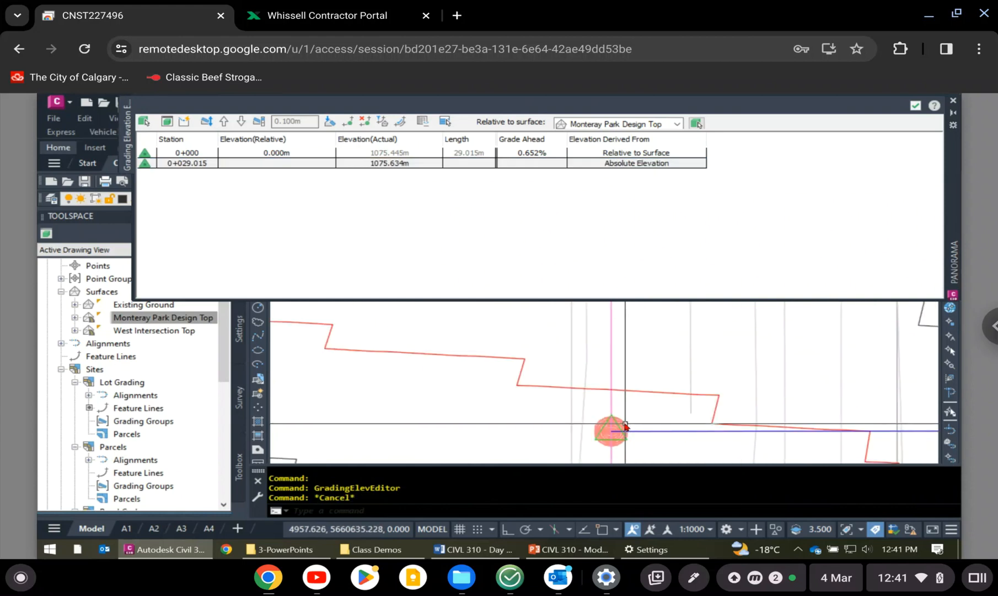
pyautogui.scroll(5, 626, 428)
pyautogui.scroll(4, 557, 406)
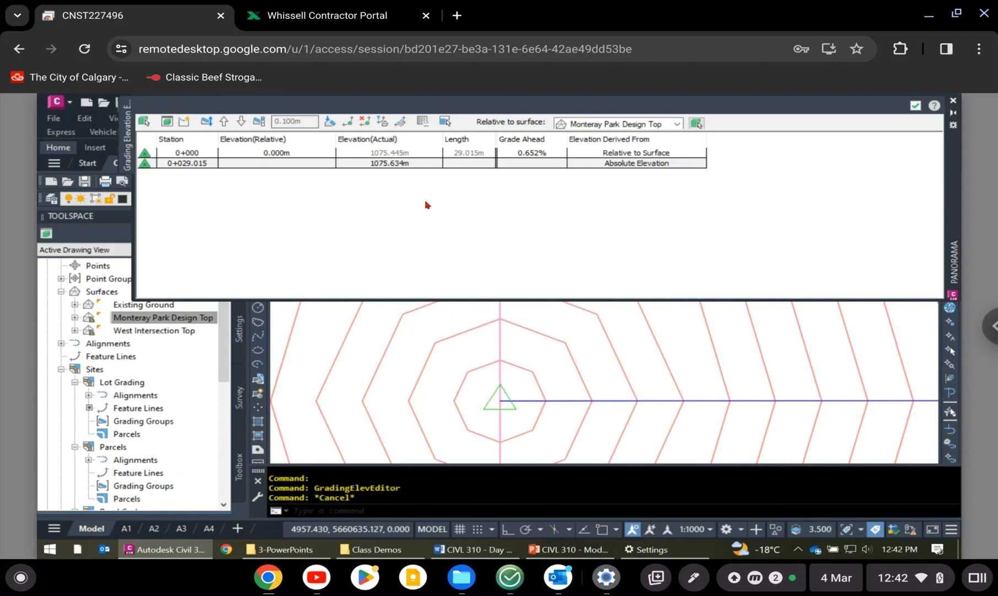
pyautogui.click(402, 163)
pyautogui.click(402, 163)
pyautogui.write('10')
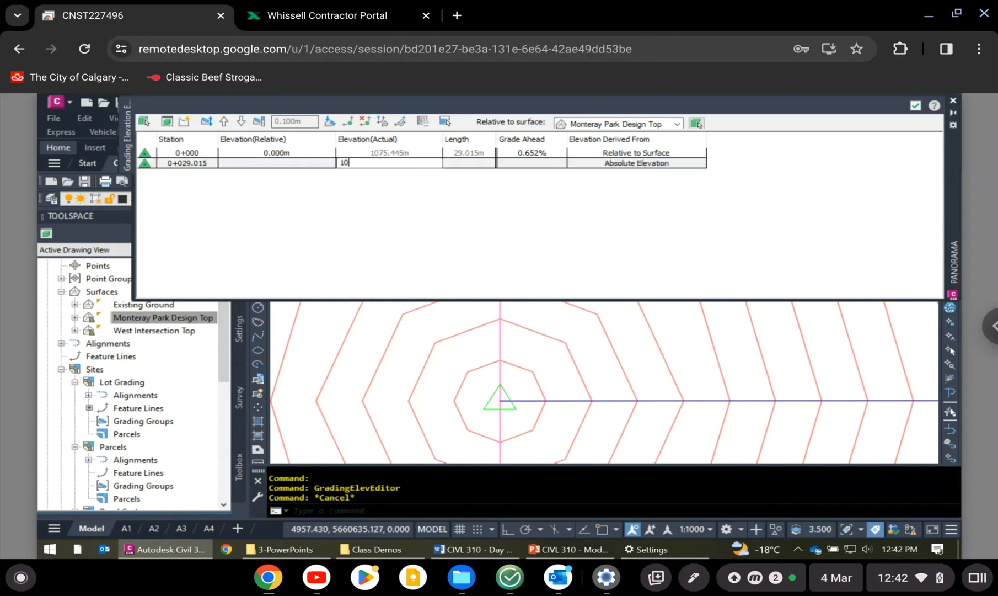
pyautogui.write('76.583')
pyautogui.press('Return')
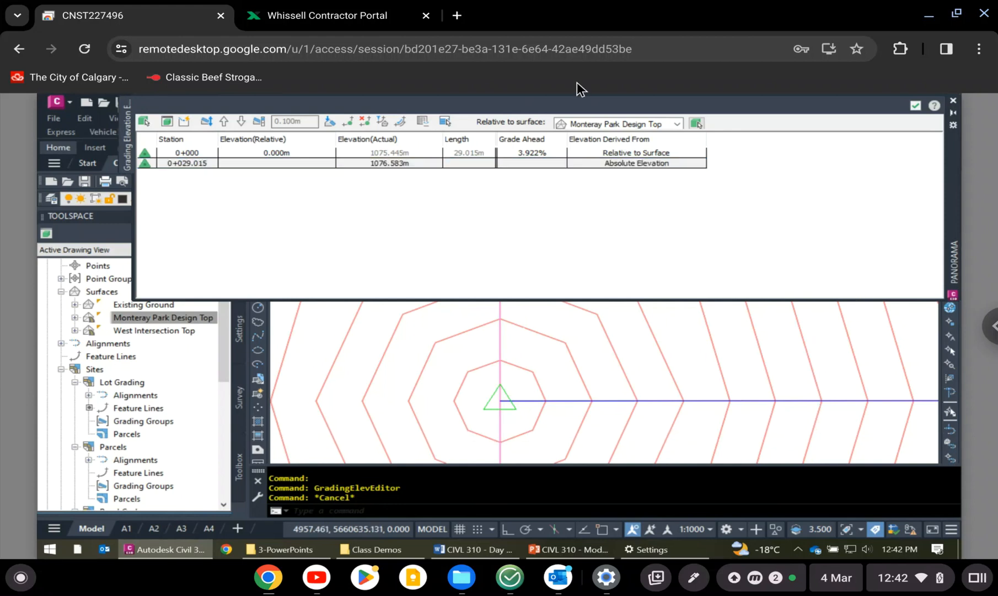
# - Check the grade ahead from station 0+000 and the elevation entry of station 0+029.015
pyautogui.click(568, 162)
pyautogui.click(557, 155)
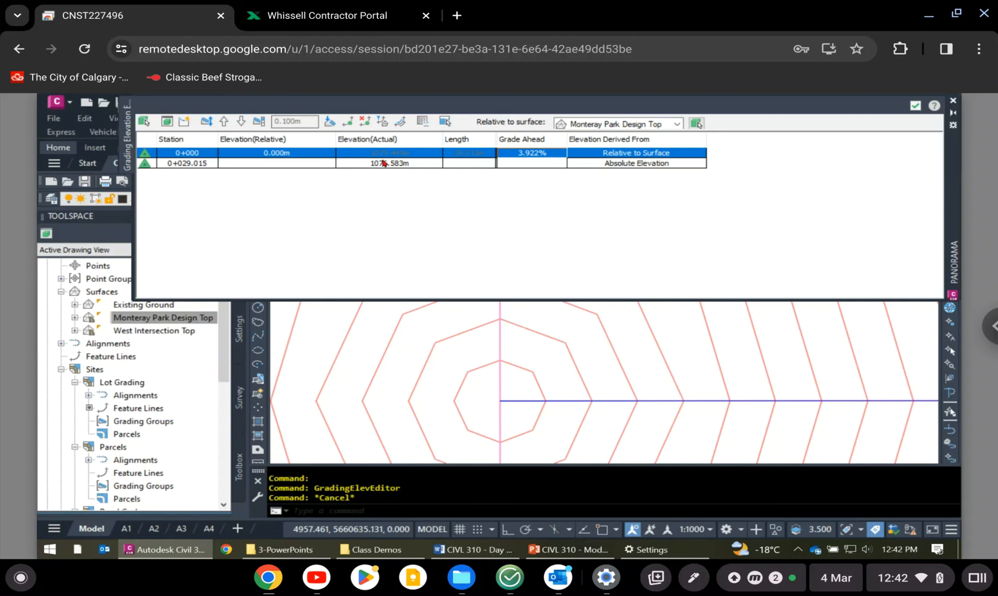
pyautogui.click(308, 164)
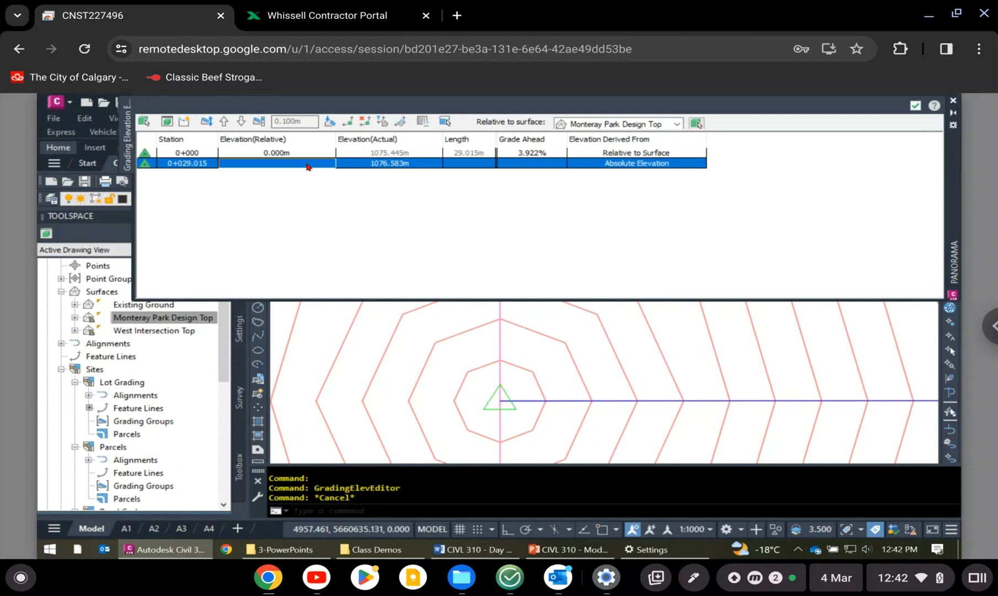
# - Examine the Existing Ground elevation at the west end of the 30.00 lot line, and close the Elevation Editor
pyautogui.scroll(-10, 530, 438)
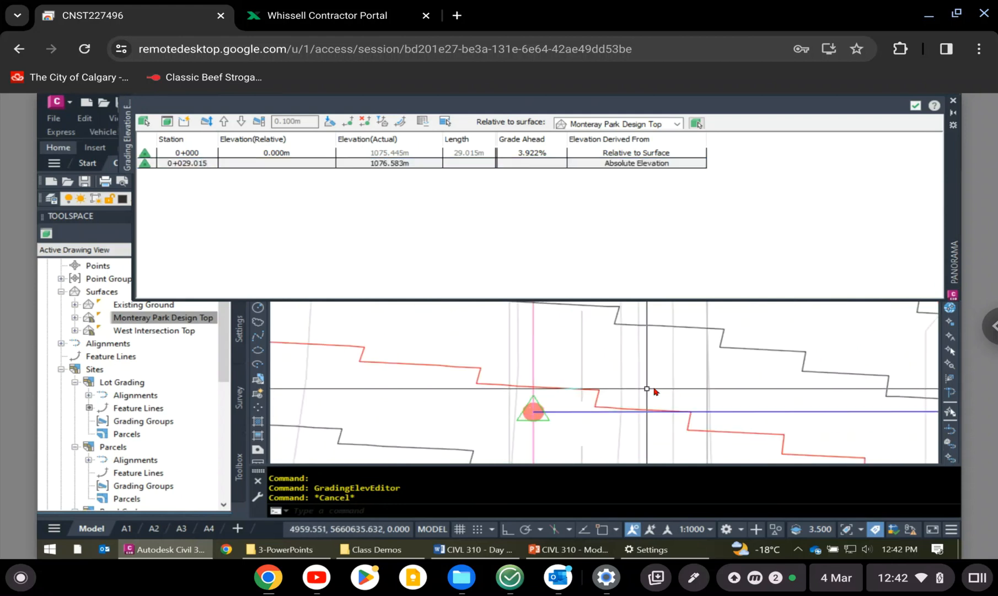
pyautogui.scroll(-5, 654, 391)
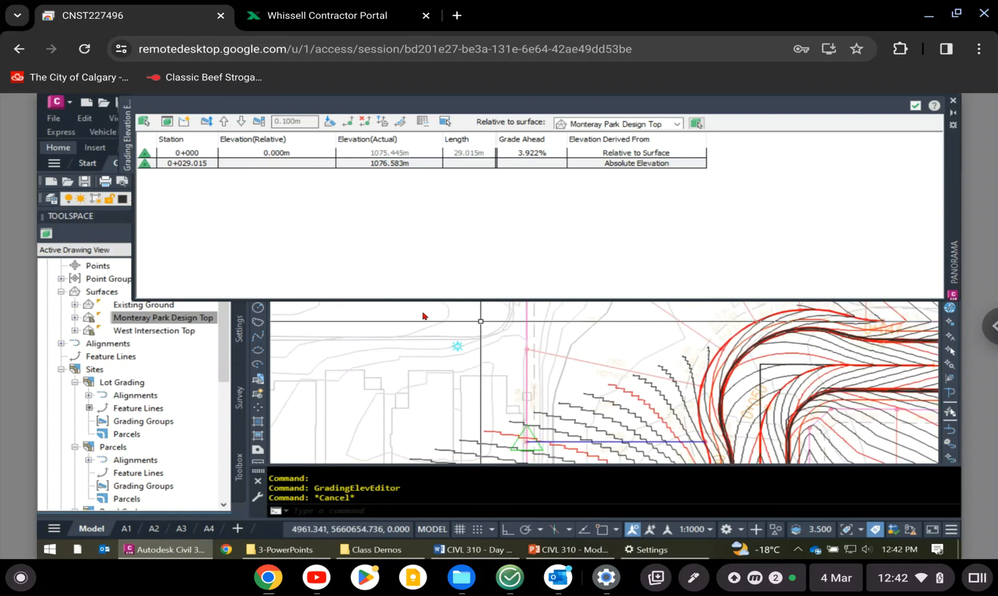
pyautogui.scroll(-3, 496, 359)
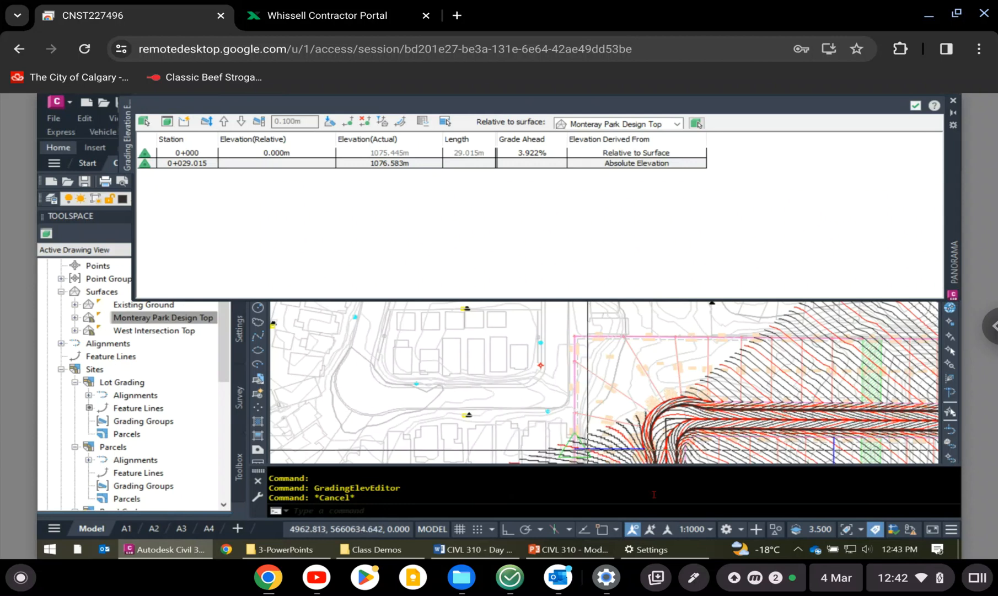
pyautogui.scroll(1, 654, 490)
pyautogui.scroll(4, 669, 450)
pyautogui.scroll(4, 655, 443)
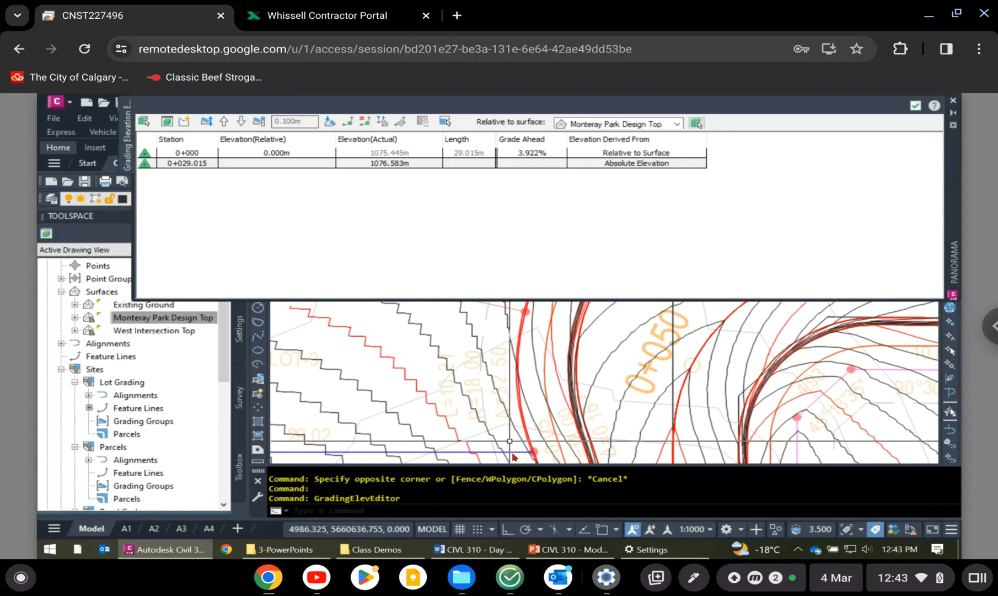
pyautogui.moveTo(520, 459)
pyautogui.mouseDown(button='middle')
pyautogui.moveTo(789, 396)
pyautogui.moveTo(828, 400)
pyautogui.mouseUp(button='middle')
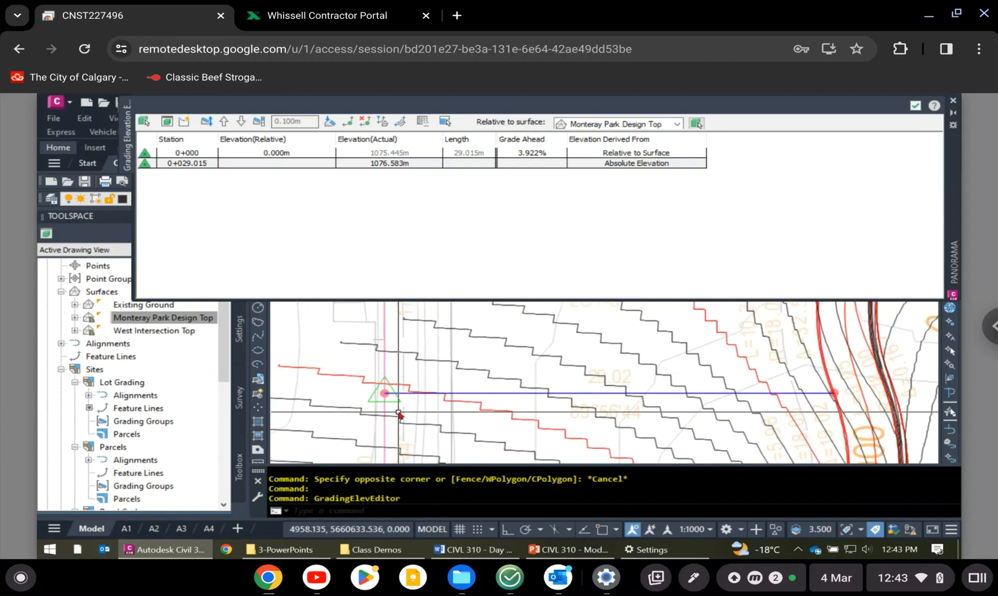
pyautogui.moveTo(384, 392)
pyautogui.mouseDown(button='middle')
pyautogui.moveTo(412, 349)
pyautogui.moveTo(443, 375)
pyautogui.mouseUp(button='middle')
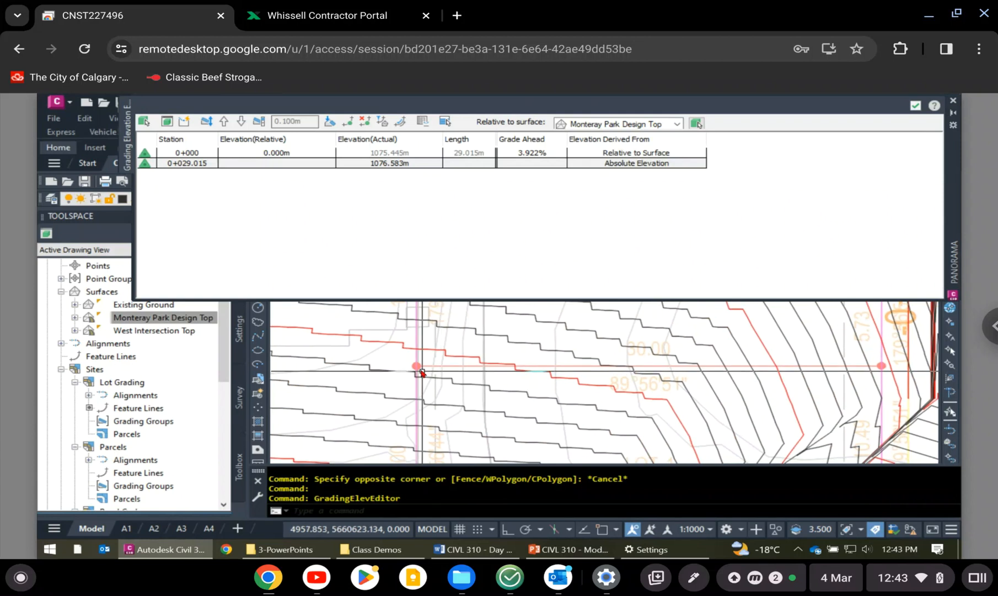
pyautogui.scroll(10, 420, 369)
pyautogui.scroll(4, 365, 344)
pyautogui.scroll(3, 372, 418)
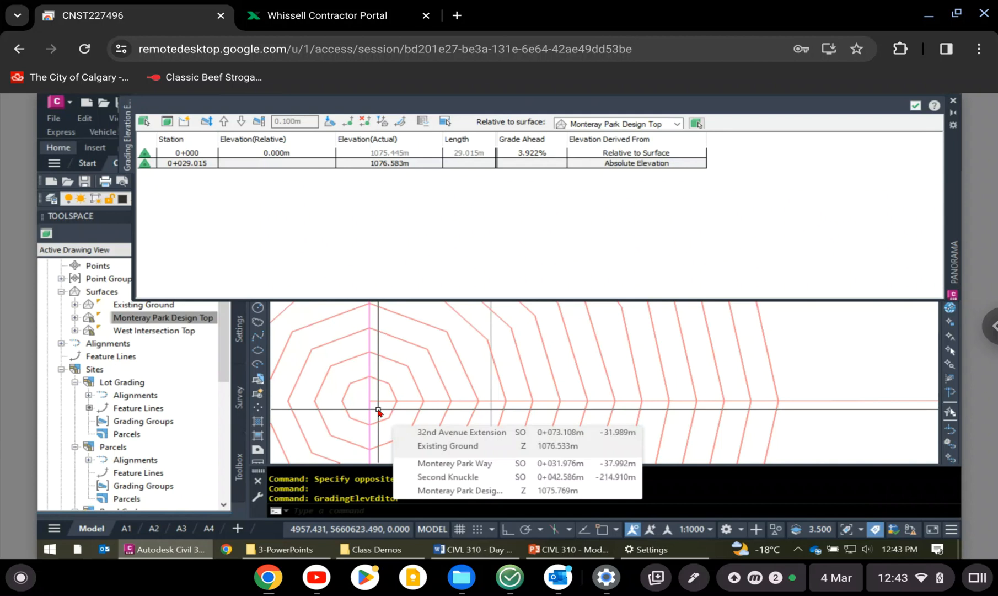
pyautogui.scroll(-10, 375, 410)
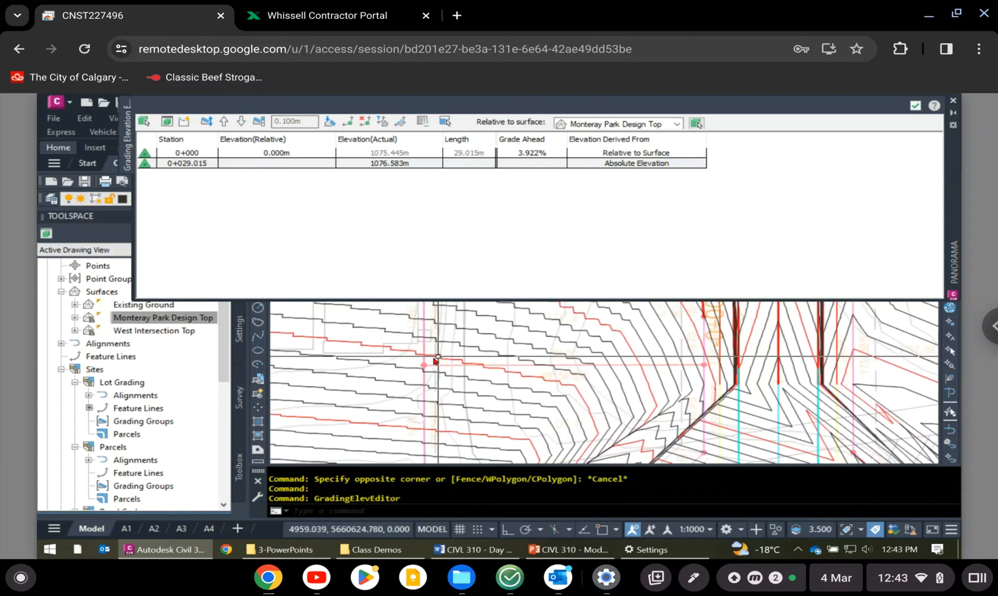
pyautogui.scroll(-2, 434, 362)
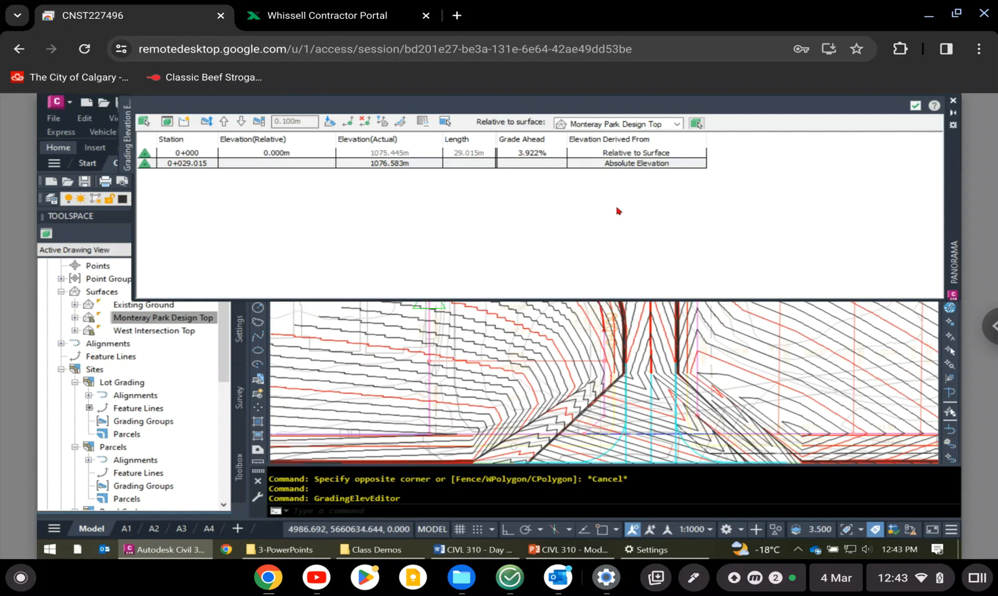
pyautogui.click(916, 105)
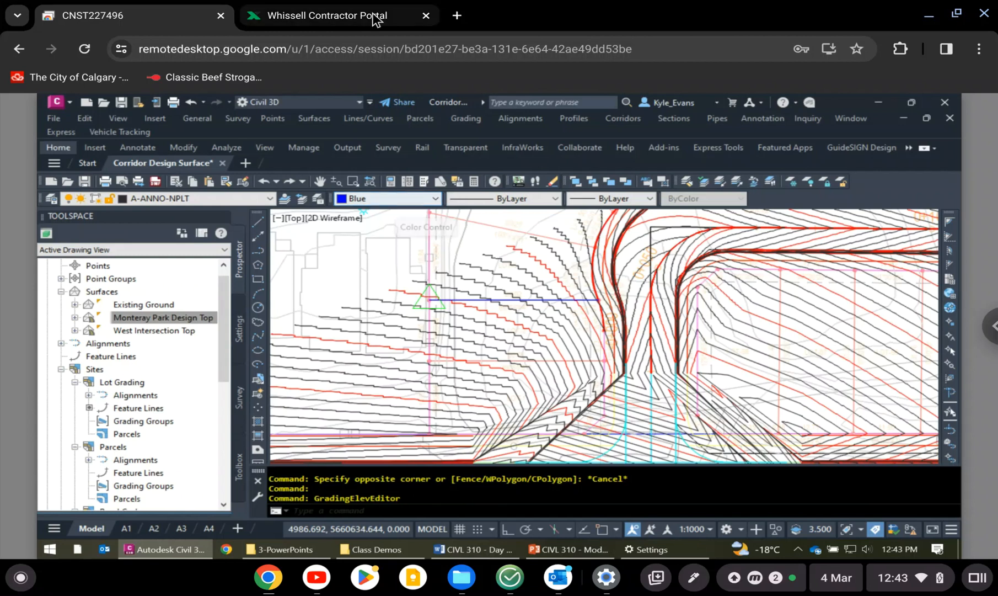
pyautogui.click(314, 119)
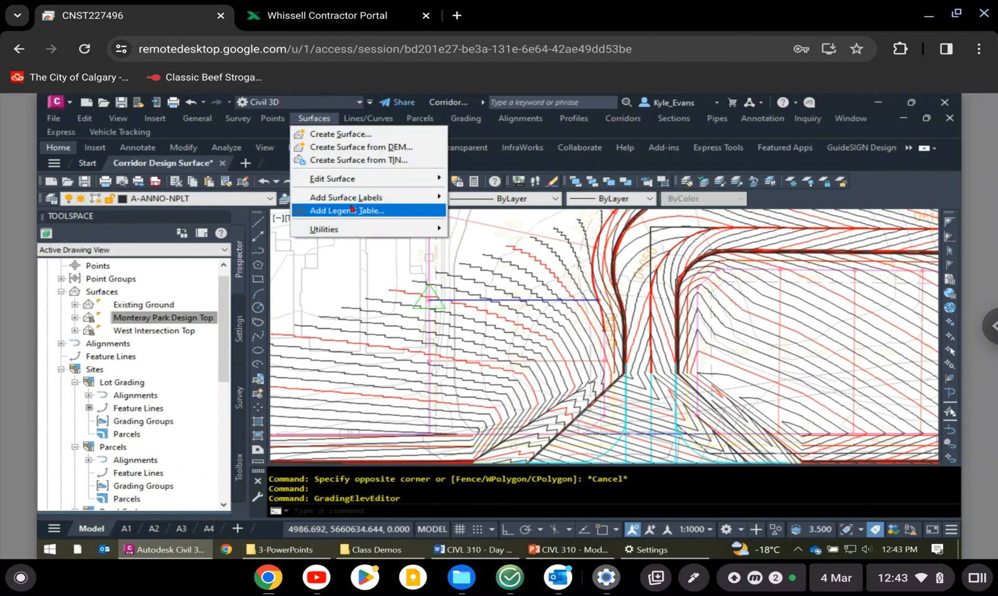
pyautogui.click(353, 210)
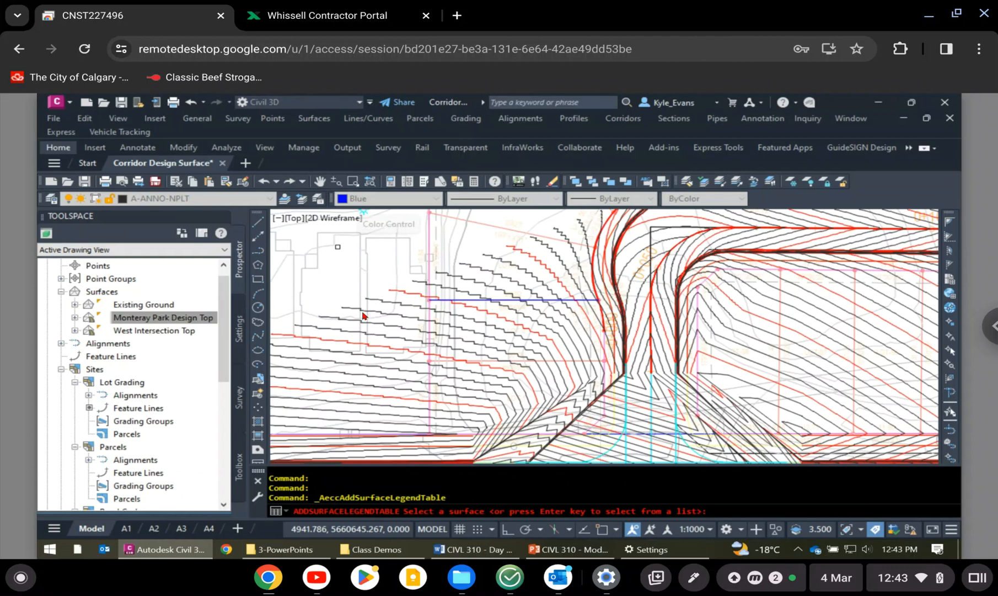
pyautogui.press('Escape')
pyautogui.press('Escape')
pyautogui.press('Escape')
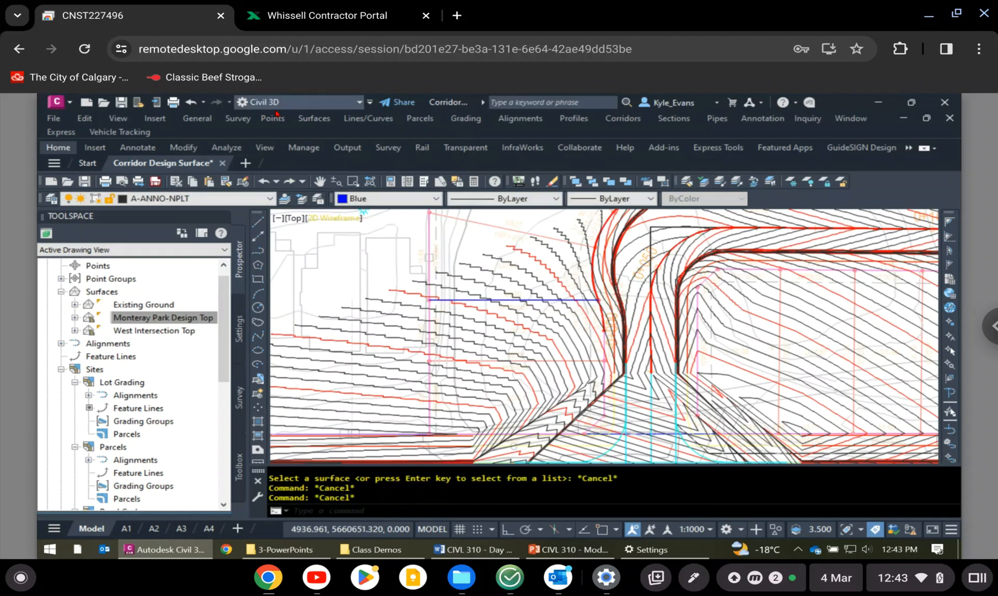
# - Add an Existing Ground spot elevation label at the west endpoint of the blue feature line labelled 29.02
pyautogui.click(314, 119)
pyautogui.moveTo(339, 203)
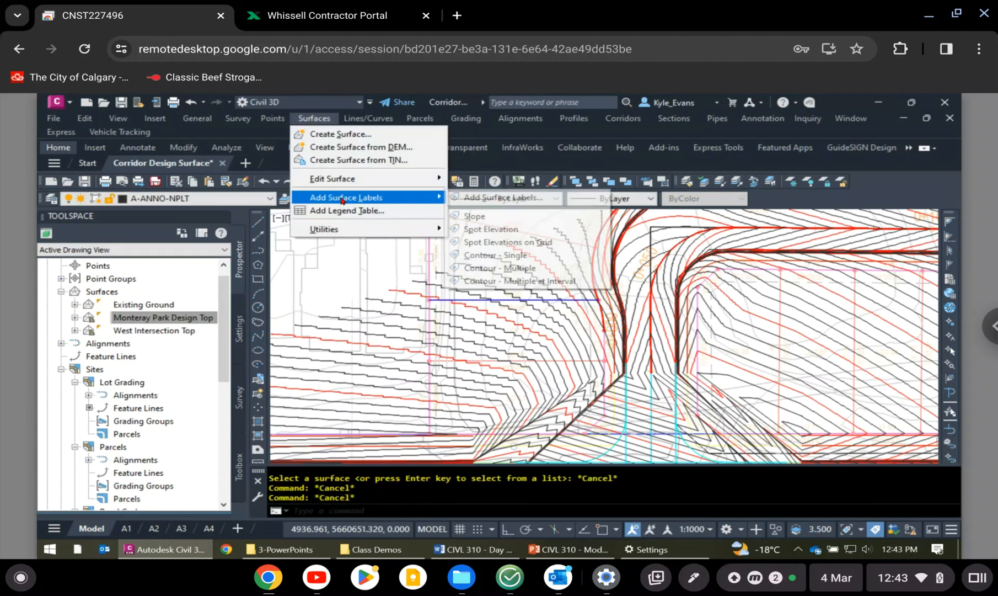
pyautogui.click(492, 230)
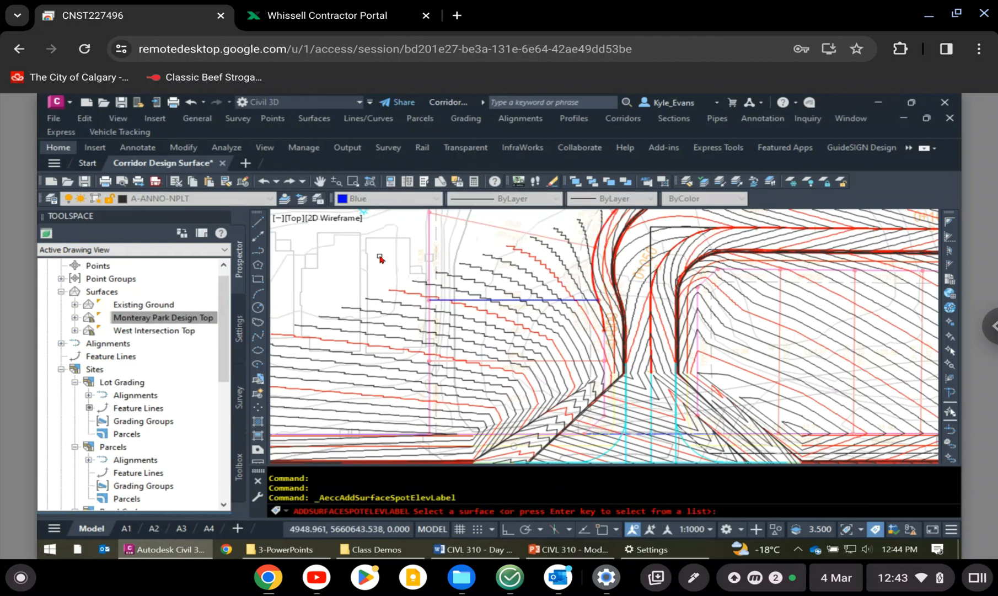
pyautogui.press('Return')
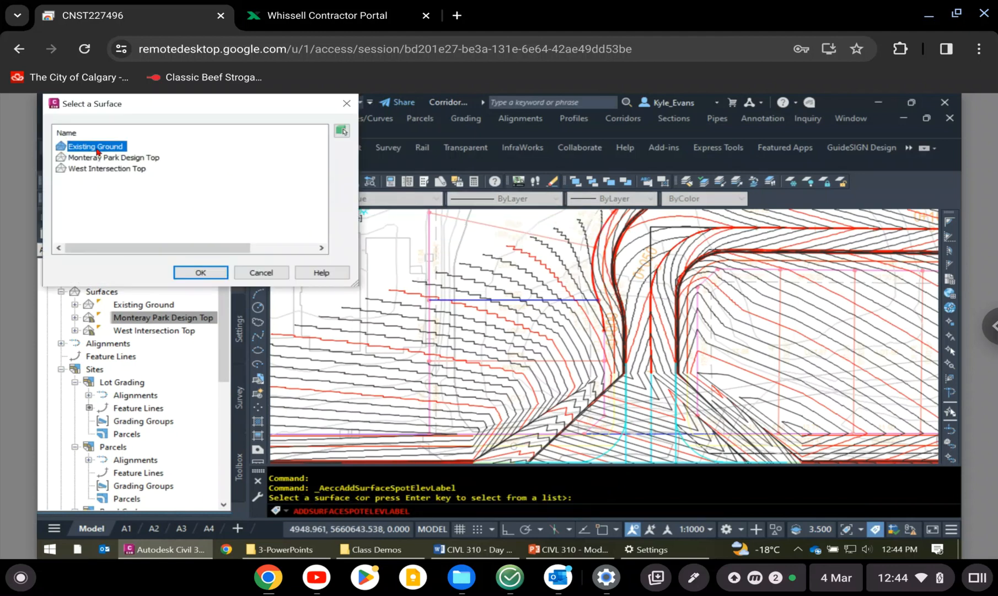
pyautogui.click(204, 273)
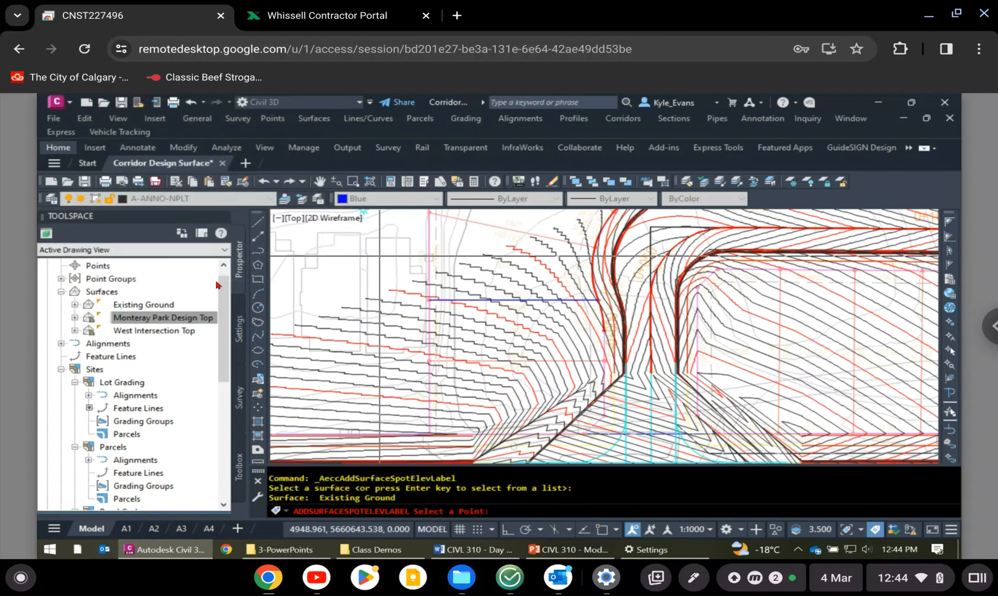
pyautogui.scroll(5, 412, 285)
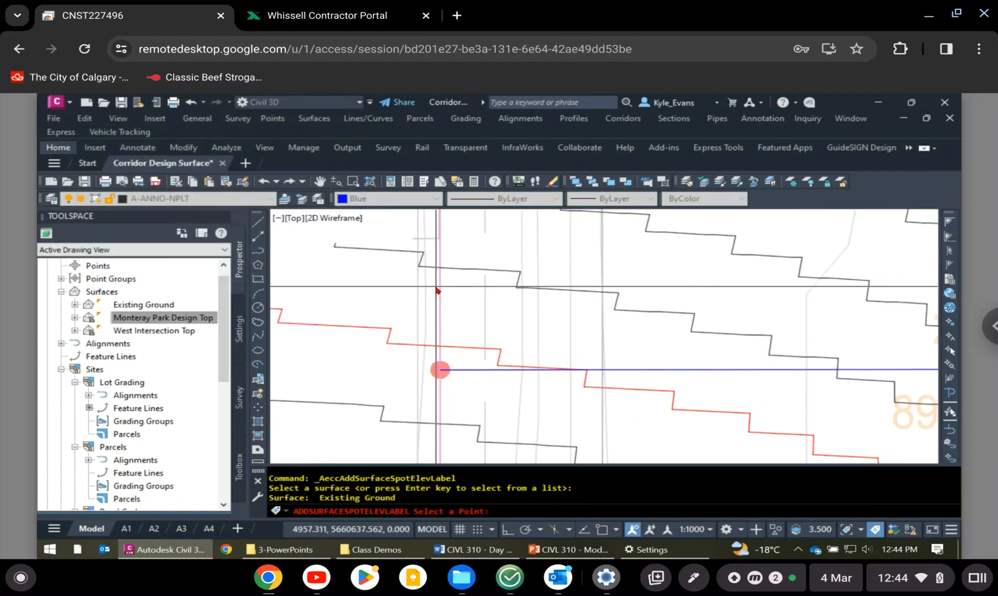
pyautogui.keyDown('shift'); pyautogui.rightClick(471, 318); pyautogui.keyUp('shift')
pyautogui.click(496, 323)
pyautogui.click(472, 376)
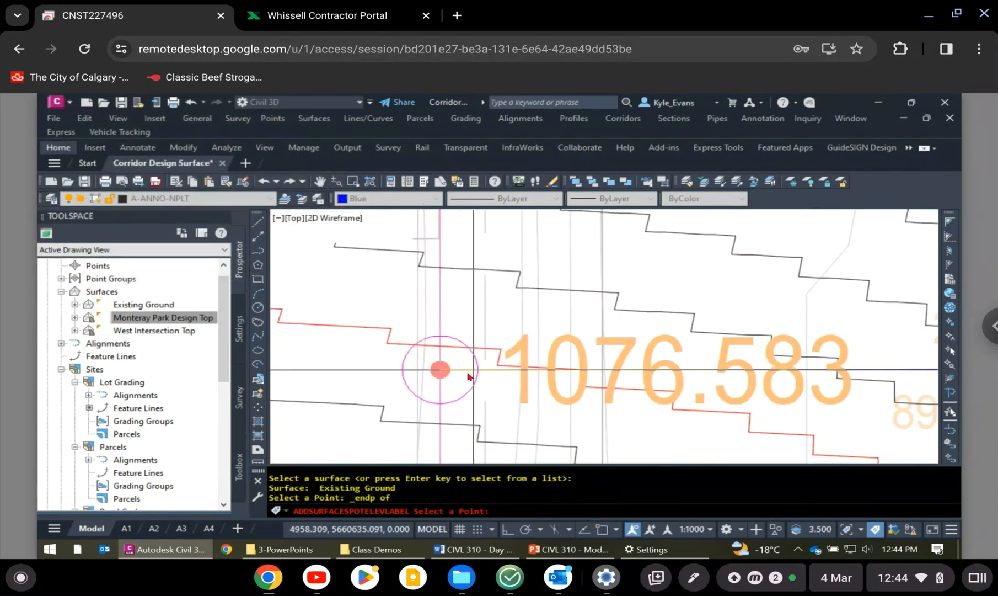
pyautogui.scroll(3, 441, 368)
pyautogui.scroll(-3, 441, 366)
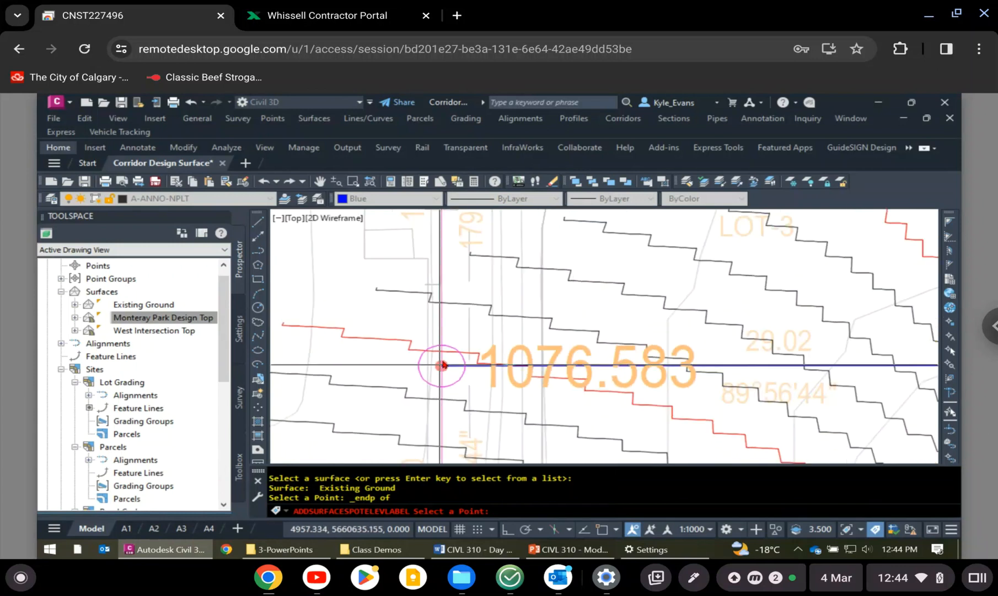
# - Label the Existing Ground spot elevation at the west endpoint of the 30.00 lot line beside LOT-2
pyautogui.scroll(-2, 551, 395)
pyautogui.moveTo(577, 415); pyautogui.dragTo(579, 269, button='middle')
pyautogui.scroll(2, 578, 377)
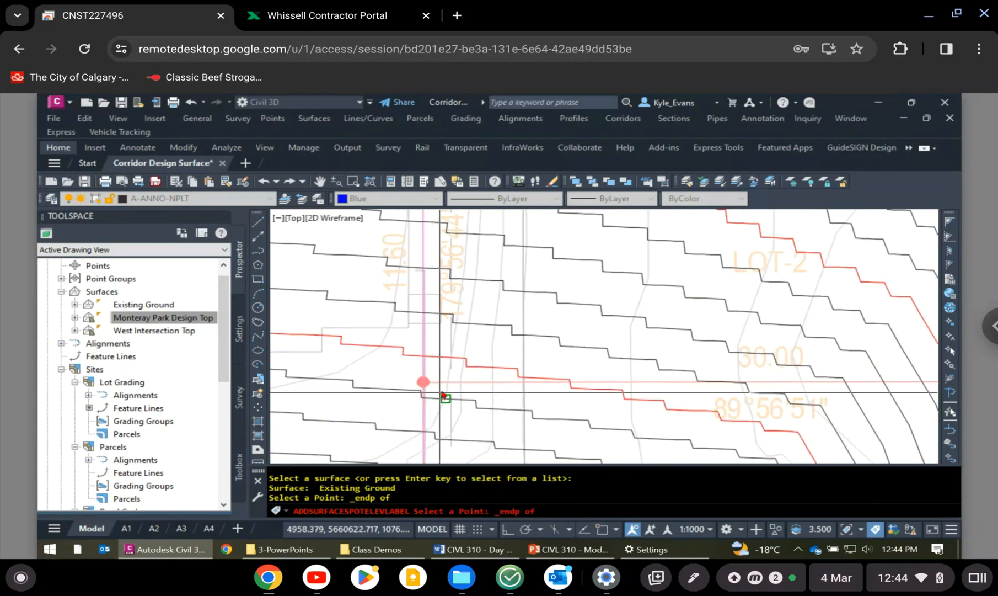
pyautogui.click(437, 386)
pyautogui.scroll(3, 439, 386)
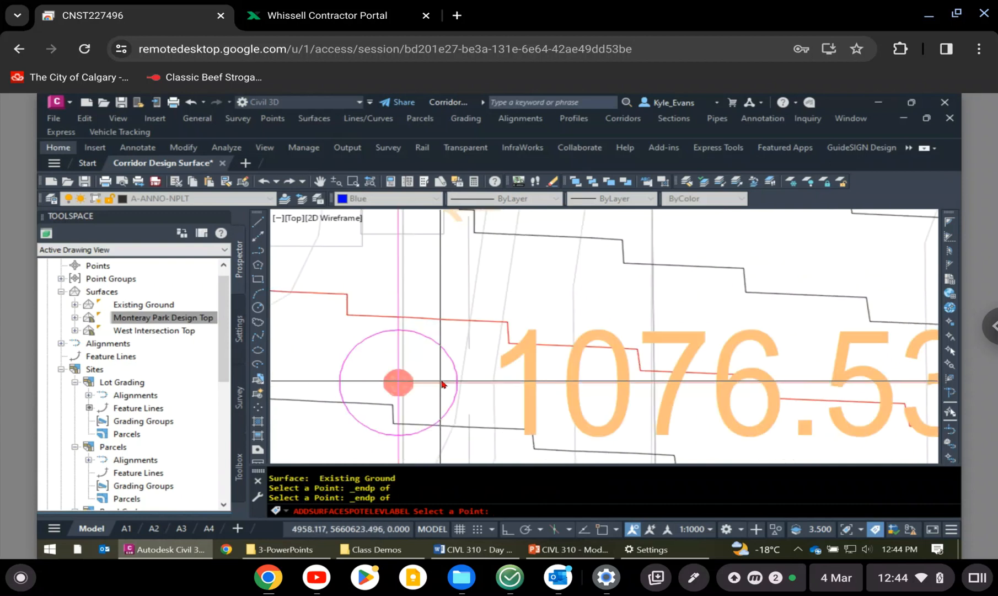
pyautogui.scroll(-3, 441, 384)
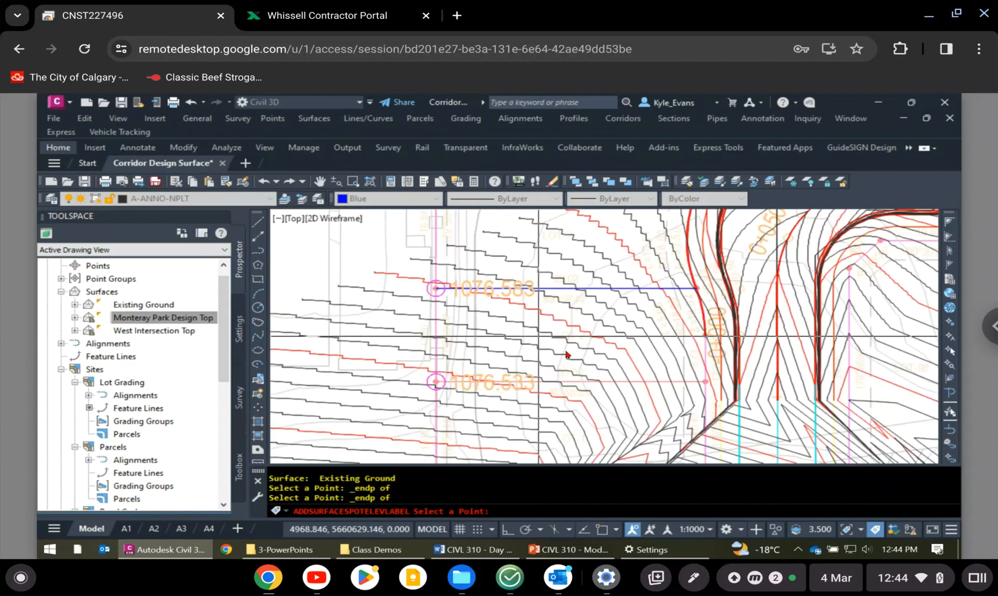
# - Try to add an Existing Ground spot elevation label at the west end of the 29.27 lot line, and erase that label
pyautogui.moveTo(582, 285); pyautogui.dragTo(587, 383, button='middle')
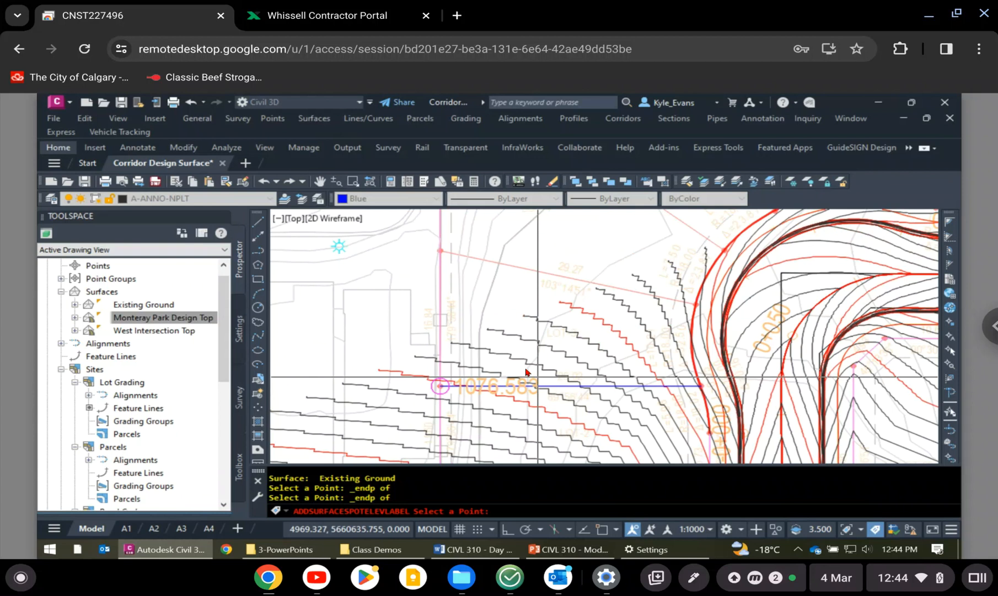
pyautogui.keyDown('shift'); pyautogui.rightClick(499, 264); pyautogui.keyUp('shift')
pyautogui.click(535, 319)
pyautogui.click(497, 265)
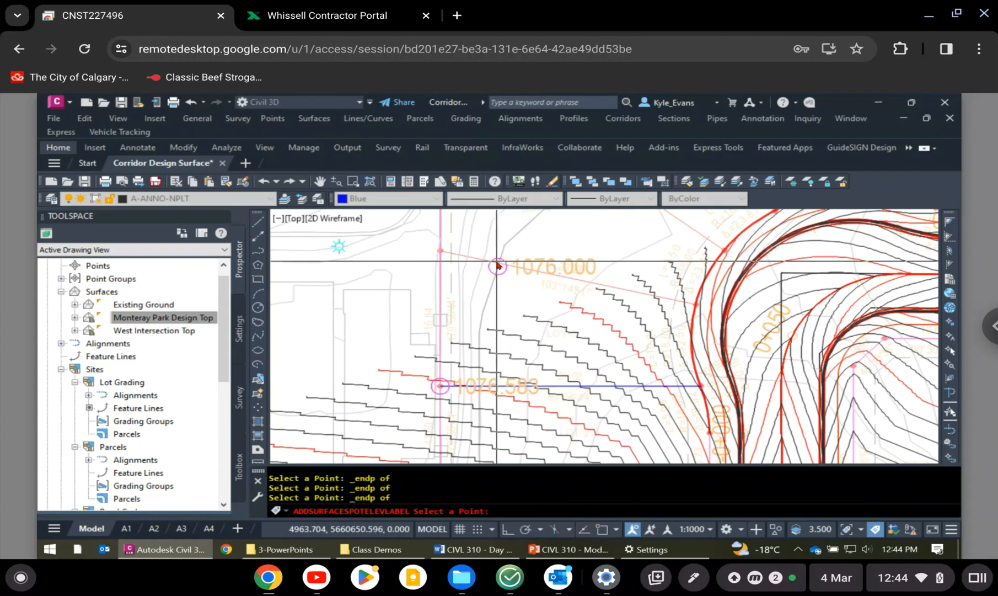
pyautogui.press('Escape')
pyautogui.press('Escape')
pyautogui.click(505, 267)
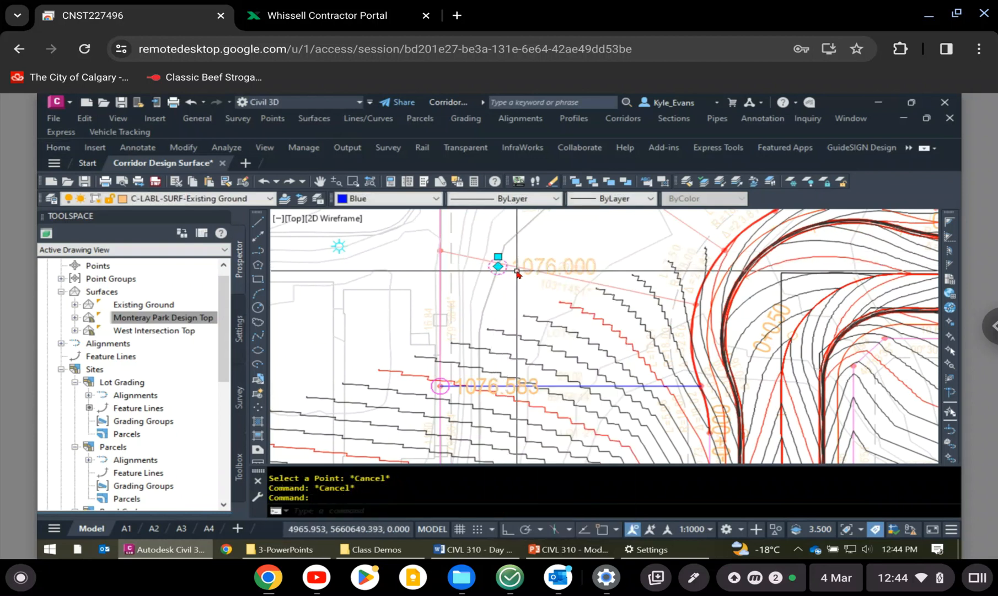
pyautogui.press('Delete')
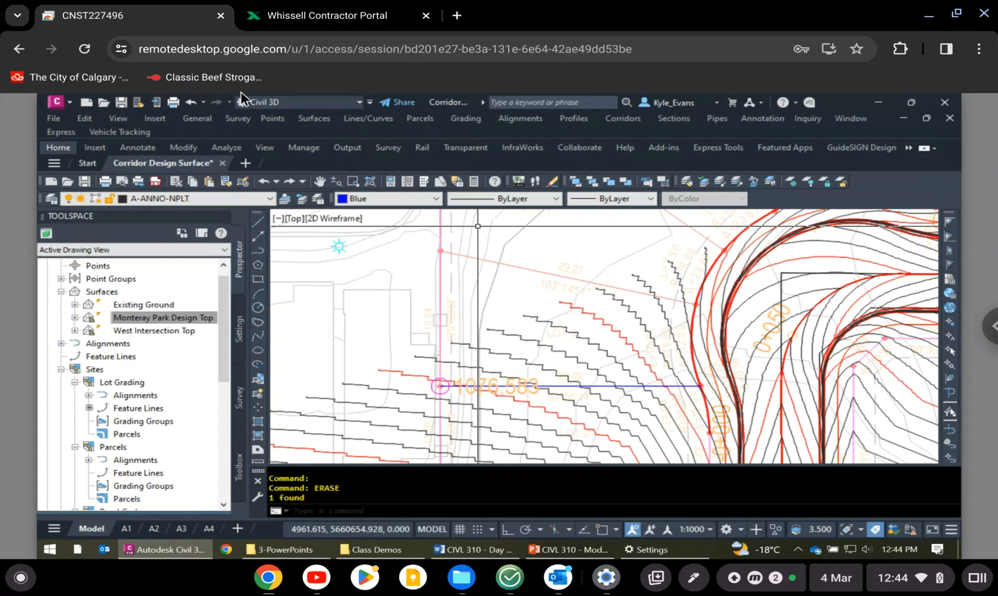
# - Add an Existing Ground spot elevation label at the west endpoint of the 29.27 lot line
pyautogui.click(314, 118)
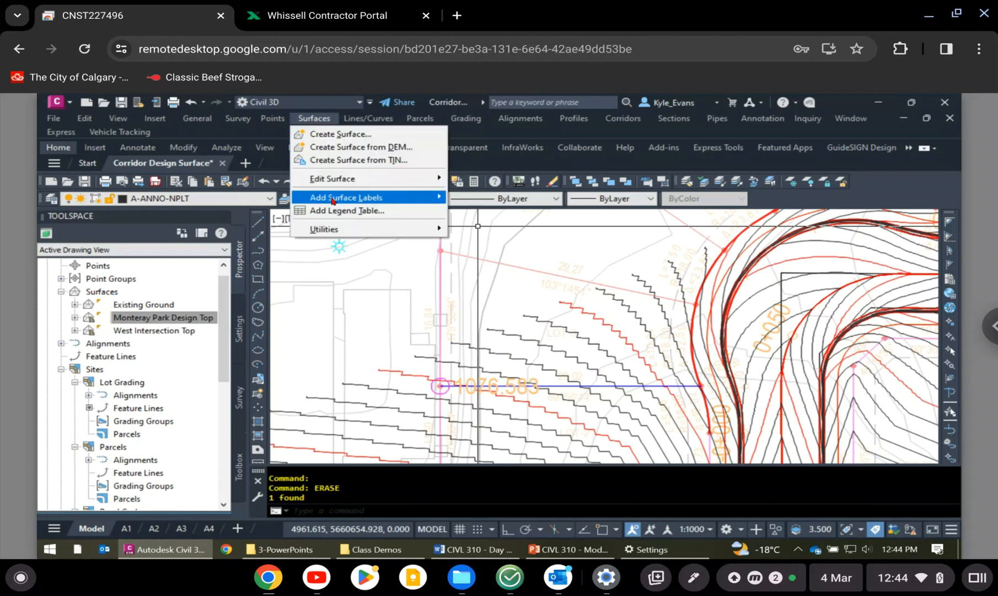
pyautogui.moveTo(332, 198)
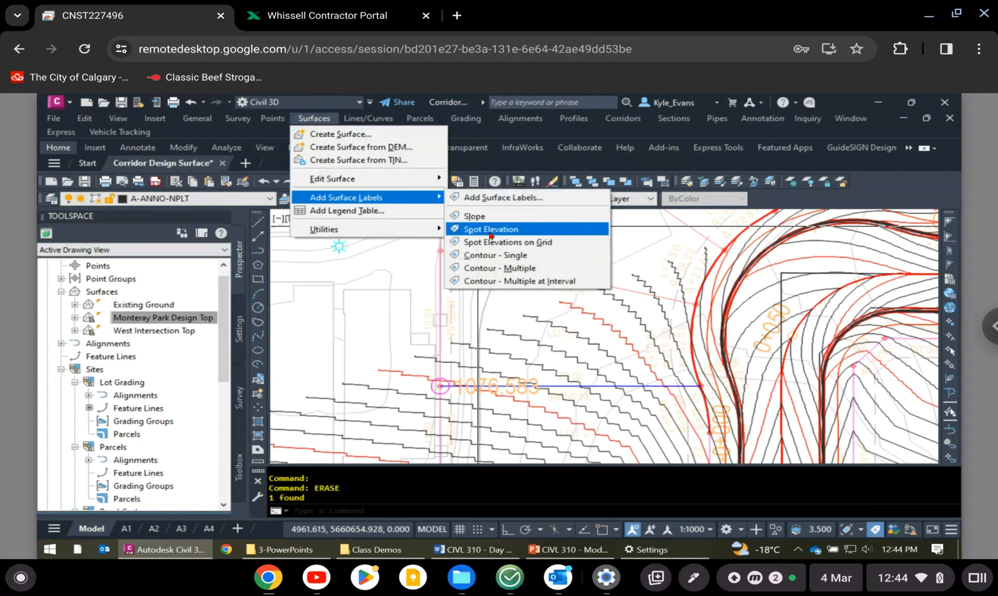
pyautogui.click(490, 229)
pyautogui.press('Return')
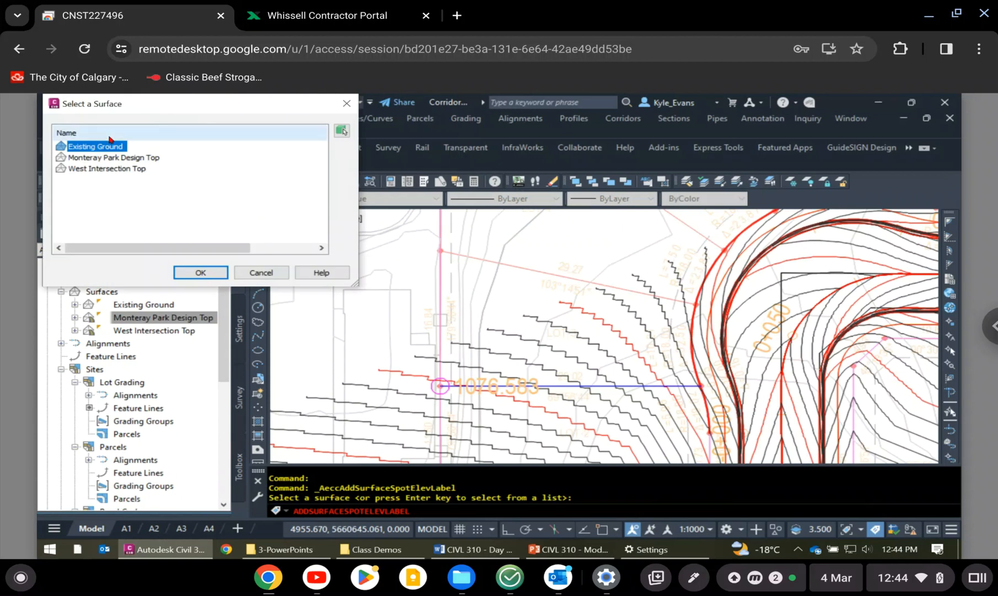
pyautogui.click(218, 269)
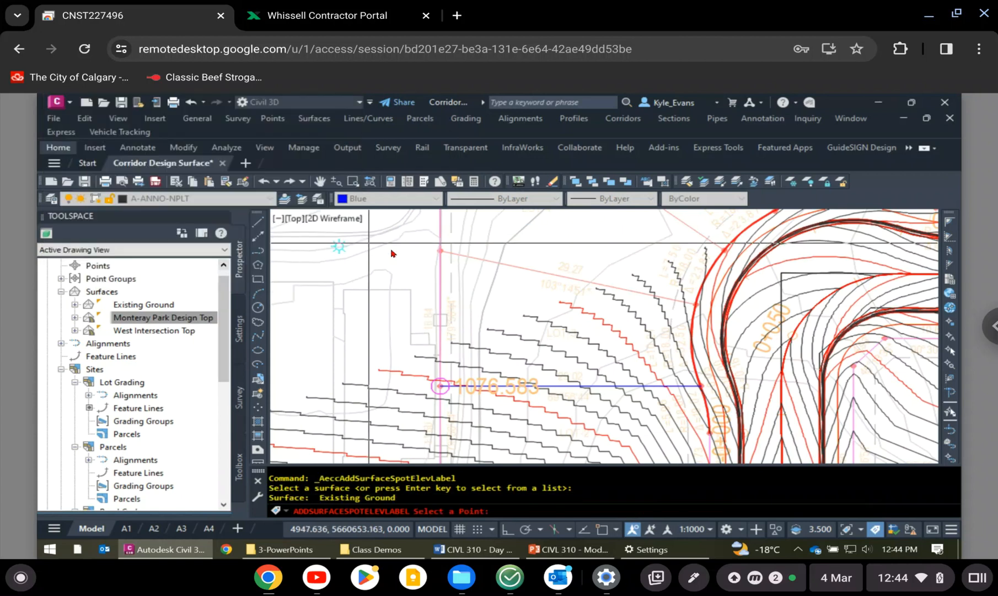
pyautogui.keyDown('shift'); pyautogui.rightClick(633, 236); pyautogui.keyUp('shift')
pyautogui.click(667, 316)
pyautogui.scroll(5, 388, 273)
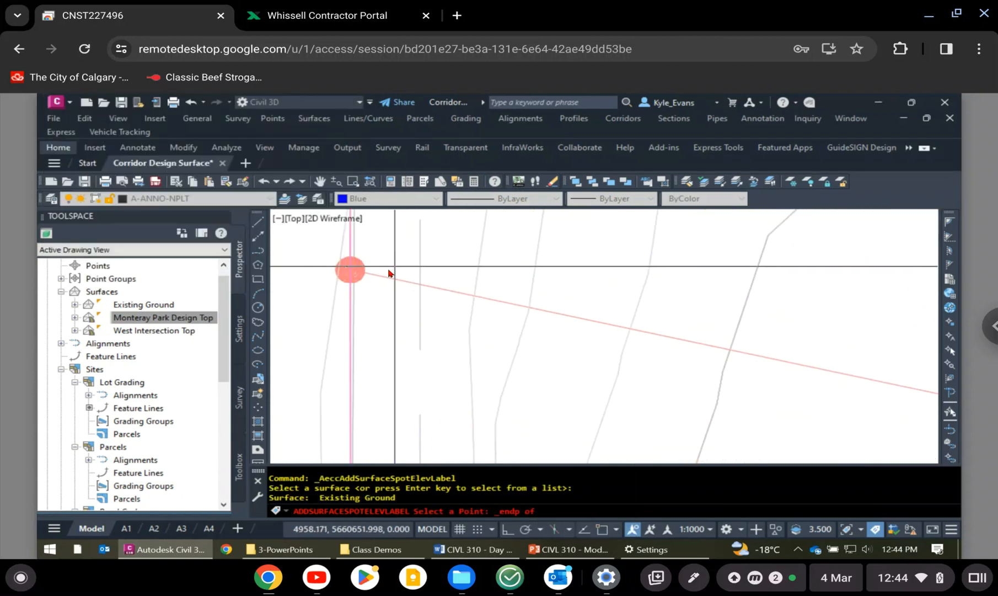
pyautogui.click(389, 272)
pyautogui.scroll(-5, 389, 273)
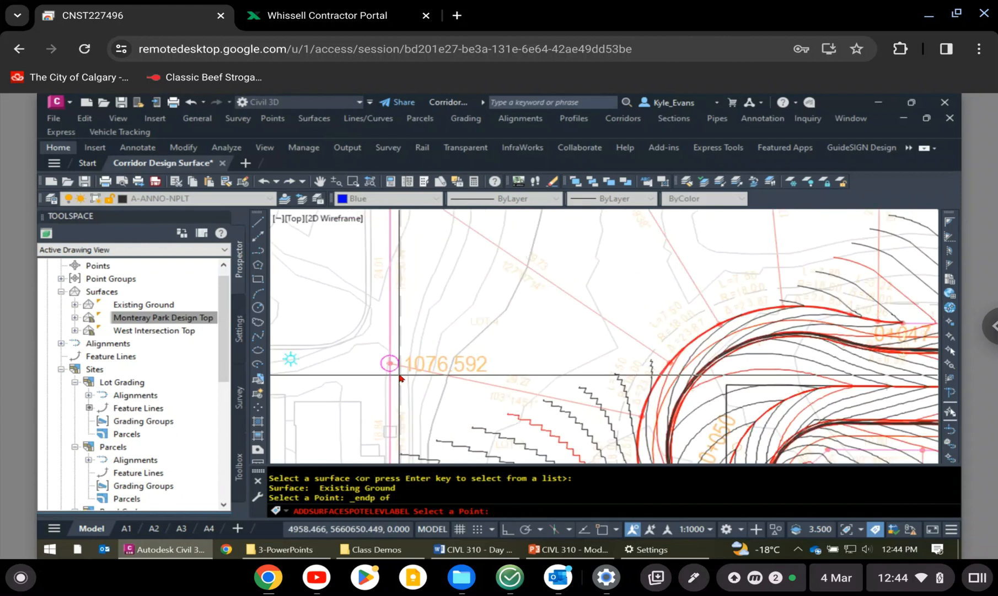
# - Label the Existing Ground spot elevation at the west endpoint of the diagonal lot line between LOT 4 and LOT 5, and end the labelling
pyautogui.moveTo(443, 227); pyautogui.dragTo(432, 349, button='middle')
pyautogui.keyDown('shift'); pyautogui.rightClick(433, 348); pyautogui.keyUp('shift')
pyautogui.write('e')
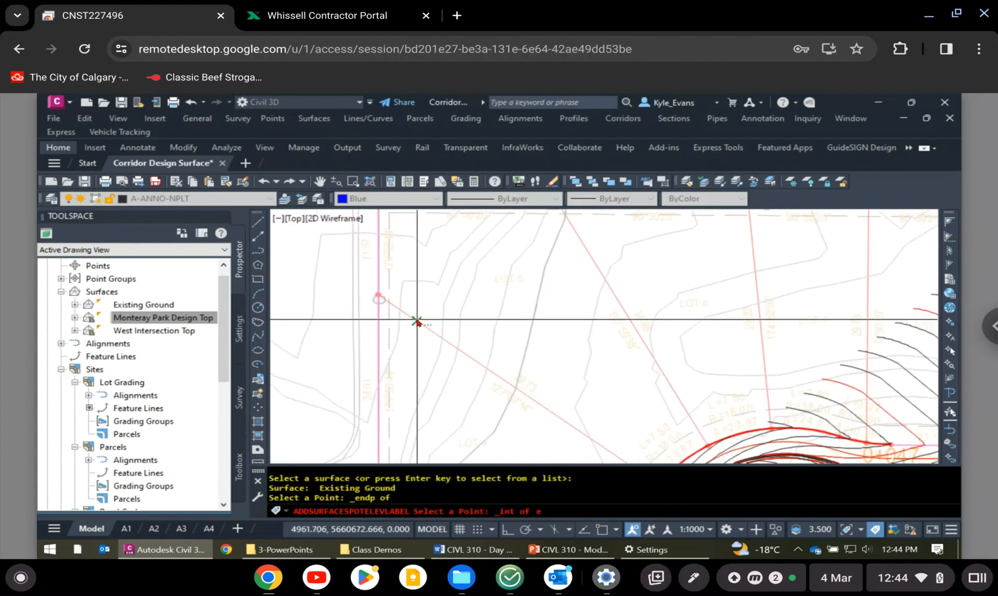
pyautogui.keyDown('shift'); pyautogui.rightClick(417, 321); pyautogui.keyUp('shift')
pyautogui.click(421, 319)
pyautogui.keyDown('shift'); pyautogui.rightClick(421, 321); pyautogui.keyUp('shift')
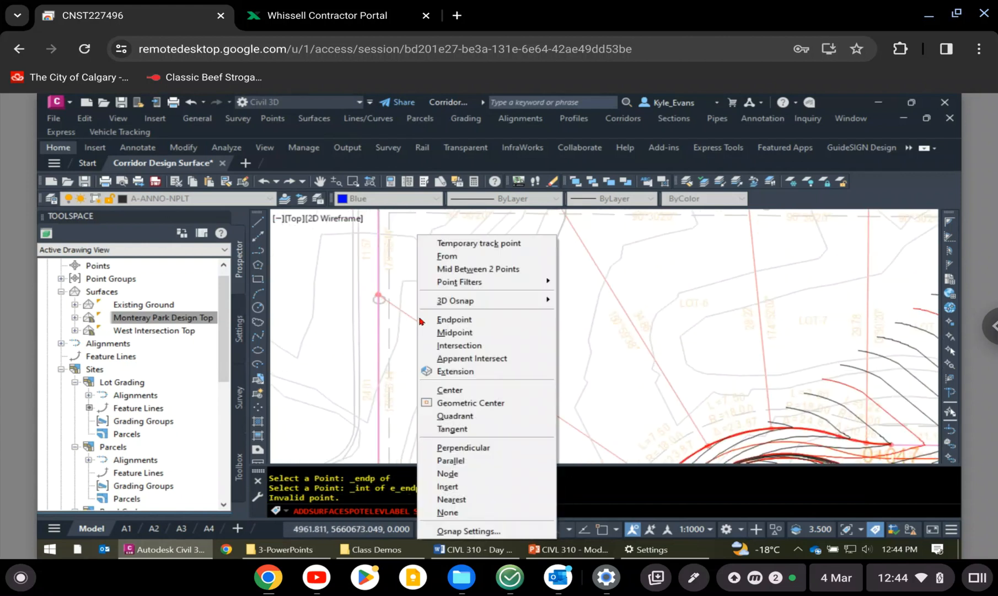
pyautogui.click(420, 319)
pyautogui.click(417, 321)
pyautogui.press('Escape')
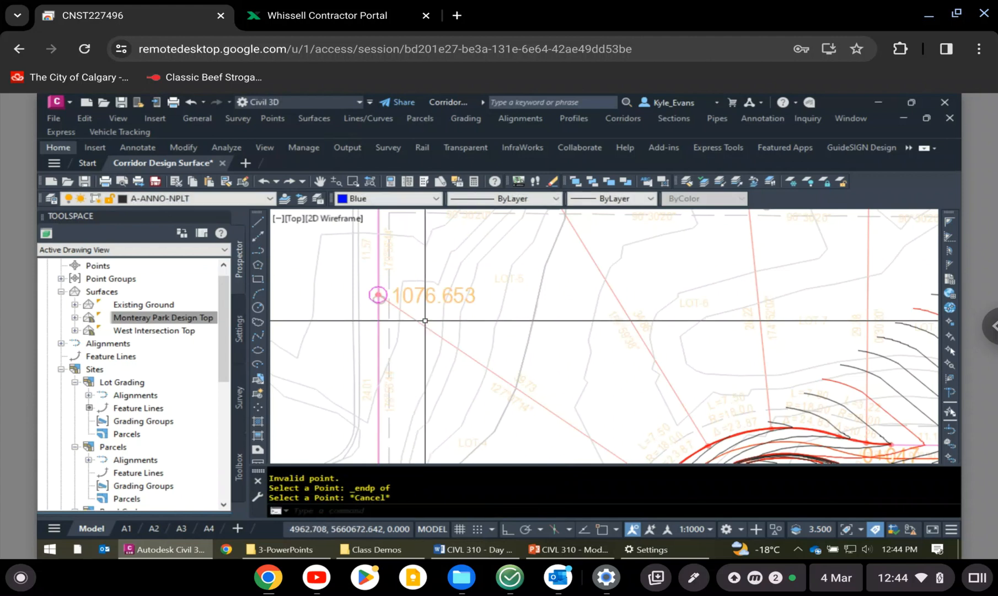
pyautogui.press('Escape')
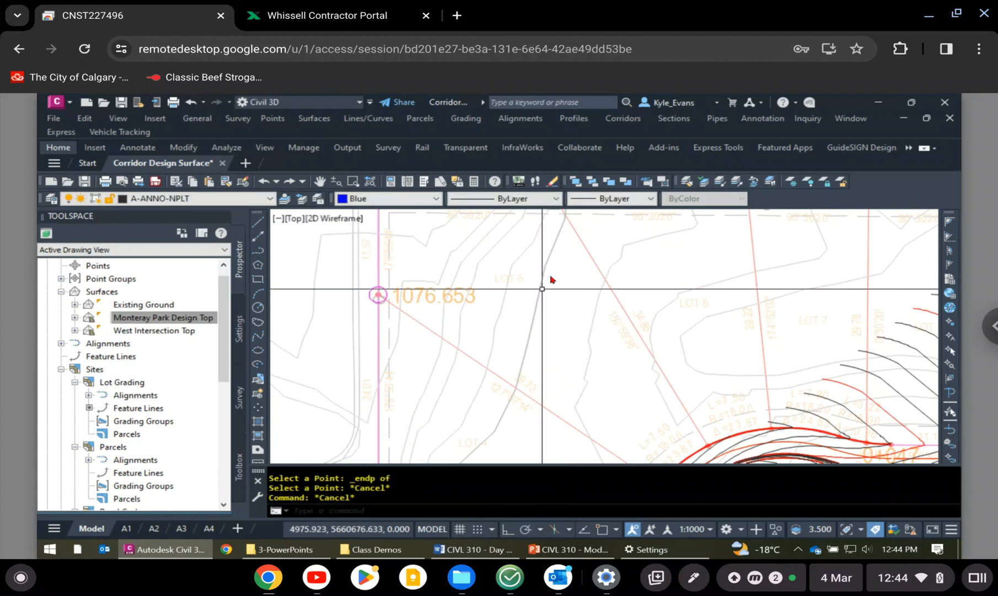
# - Open the Elevation Editor for the blue Lot Grading feature line just west of the green hatched strip
pyautogui.scroll(-2, 546, 286)
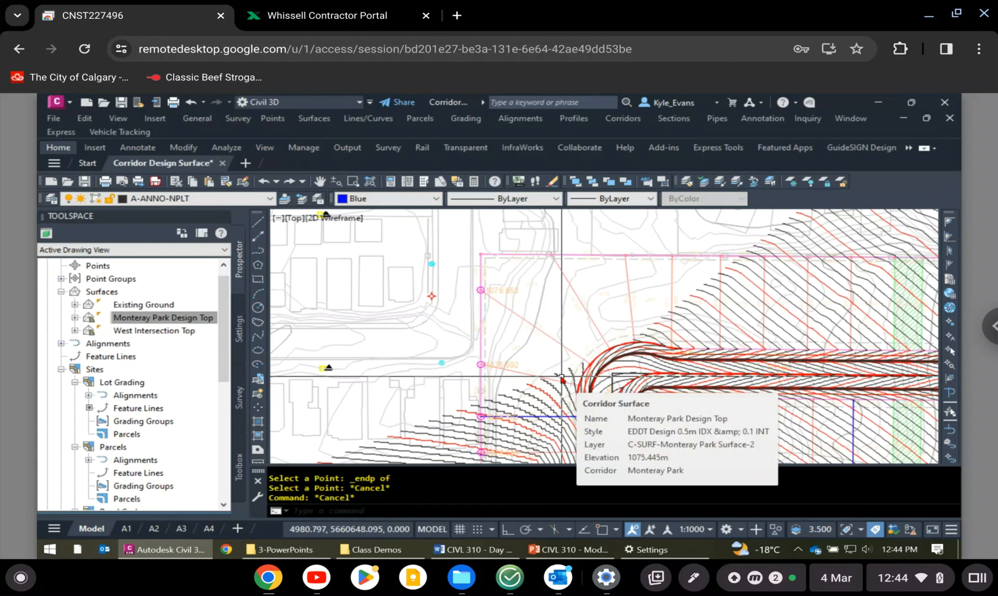
pyautogui.scroll(-5, 498, 305)
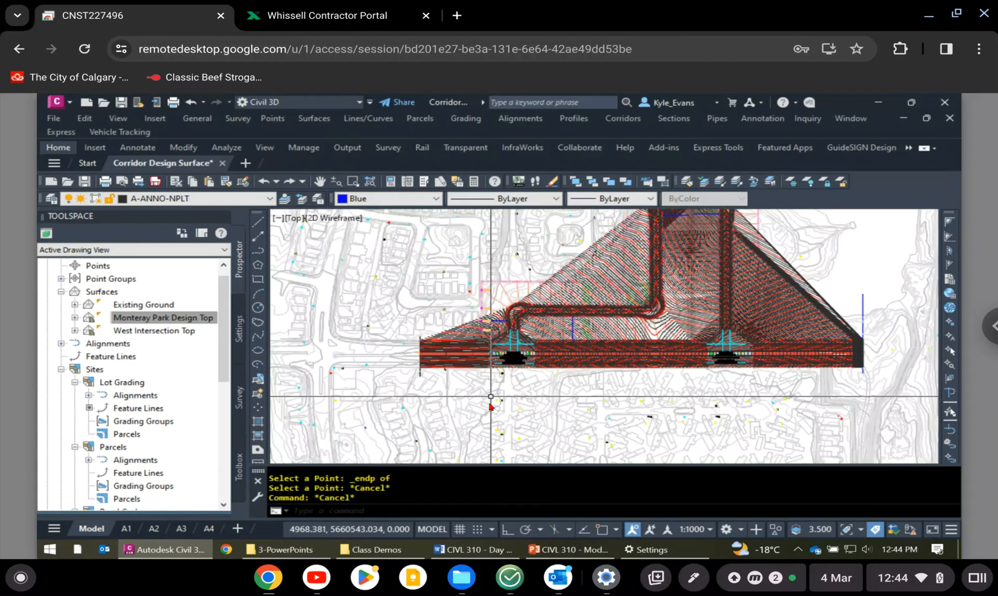
pyautogui.moveTo(620, 238)
pyautogui.mouseDown(button='middle')
pyautogui.moveTo(615, 318)
pyautogui.moveTo(591, 410)
pyautogui.moveTo(589, 269)
pyautogui.mouseUp(button='middle')
pyautogui.scroll(8, 555, 381)
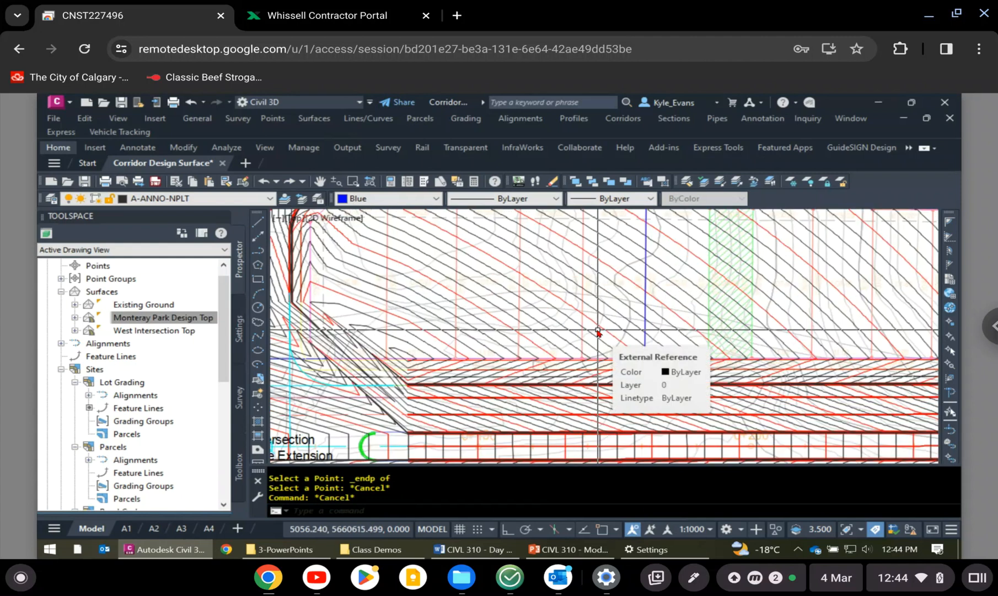
pyautogui.moveTo(675, 284); pyautogui.dragTo(646, 312, button='middle')
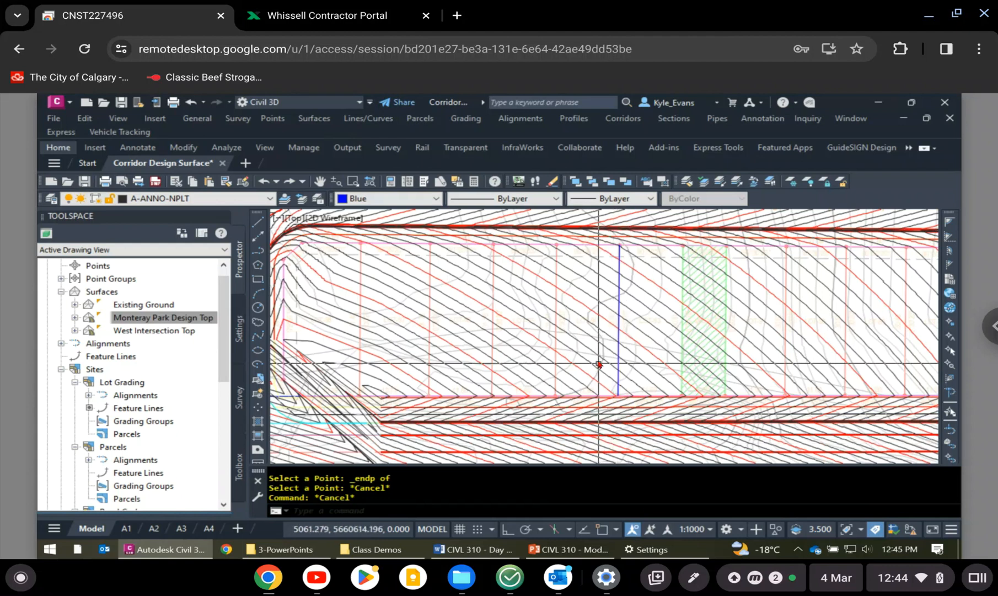
pyautogui.click(619, 303)
pyautogui.rightClick(619, 304)
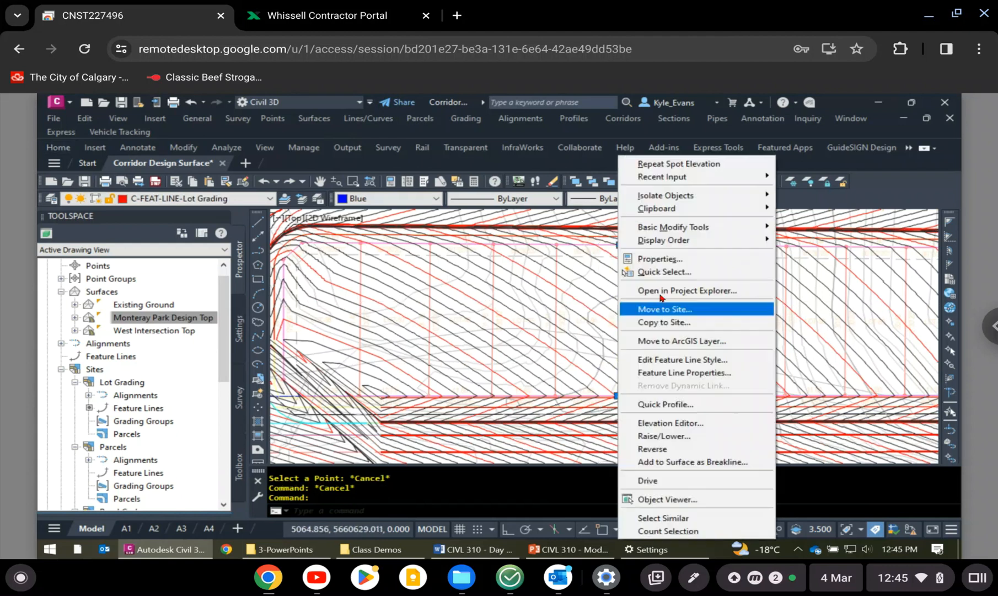
pyautogui.click(690, 422)
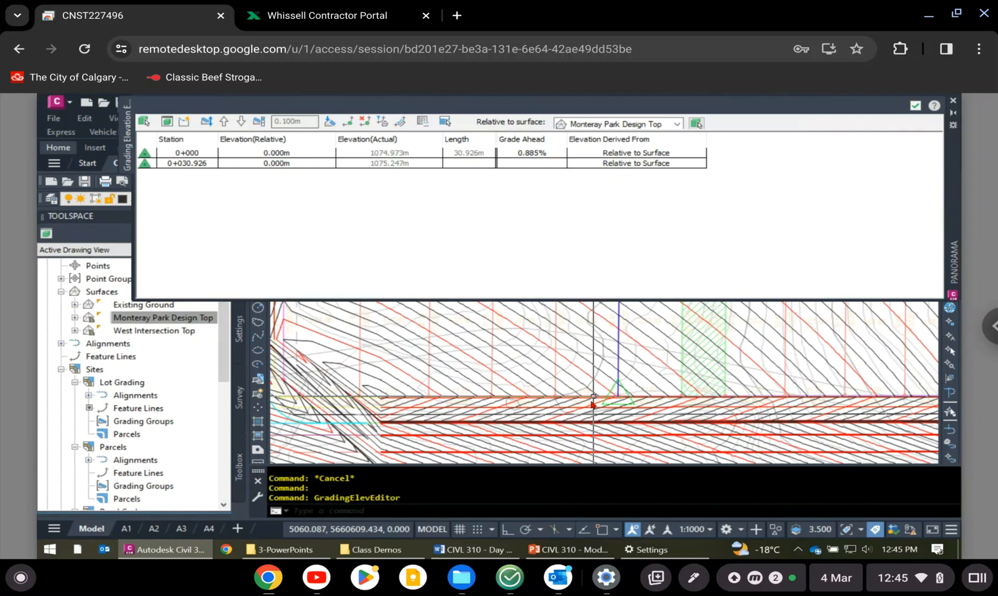
# - Insert an elevation point on the blue feature line at about station 0+018.94, accepting the proposed elevation of 1075.141 m
pyautogui.scroll(-2, 593, 398)
pyautogui.moveTo(626, 388); pyautogui.dragTo(579, 459, button='middle')
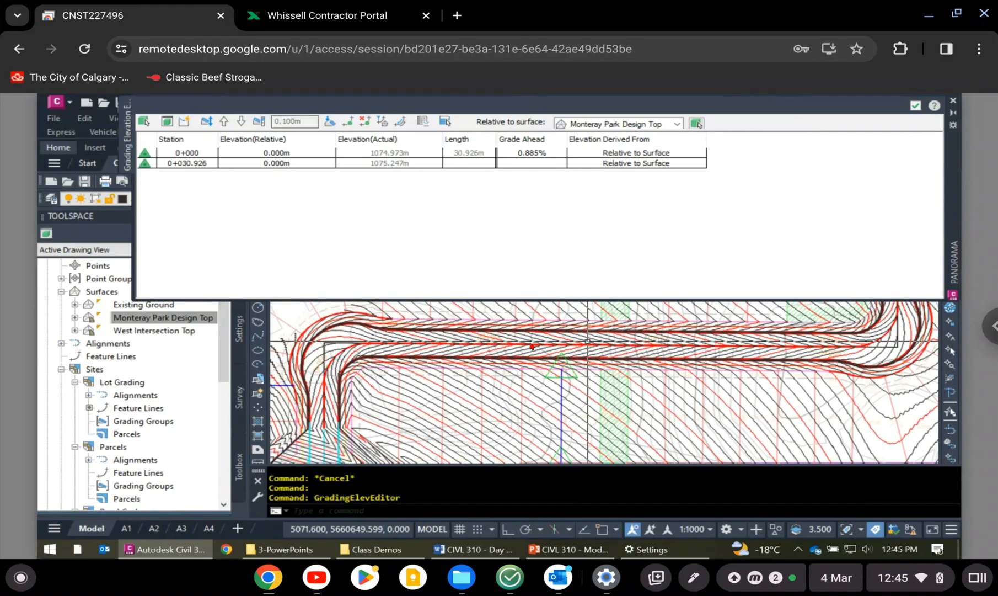
pyautogui.moveTo(543, 346); pyautogui.dragTo(542, 309, button='middle')
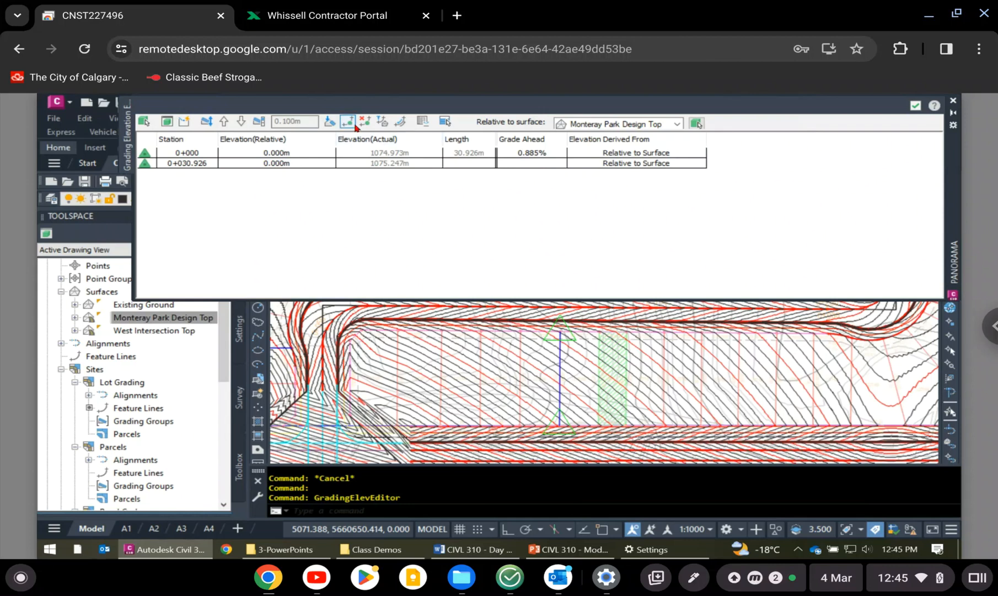
pyautogui.click(561, 360)
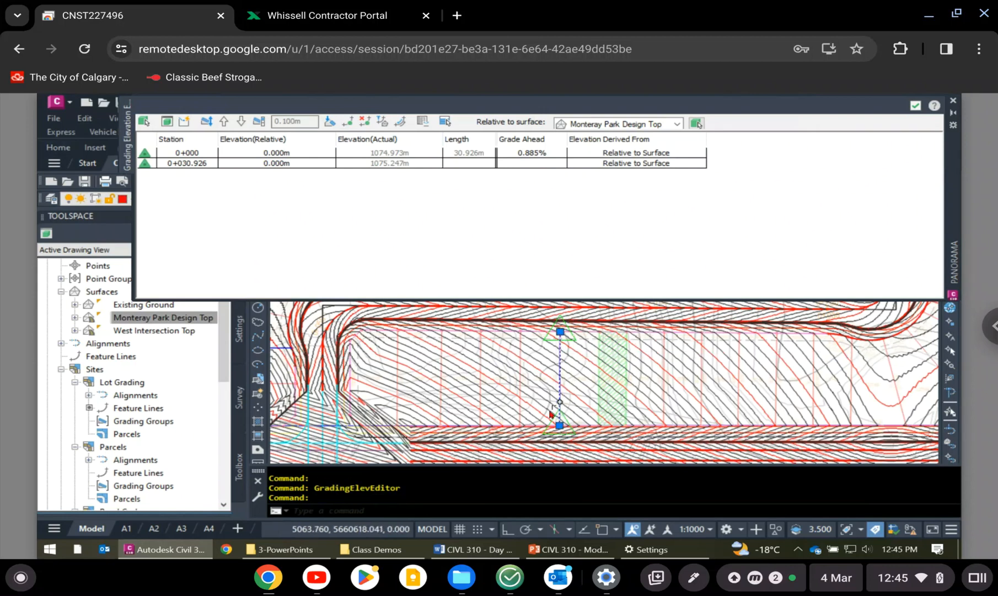
pyautogui.moveTo(663, 368); pyautogui.dragTo(620, 385, button='middle')
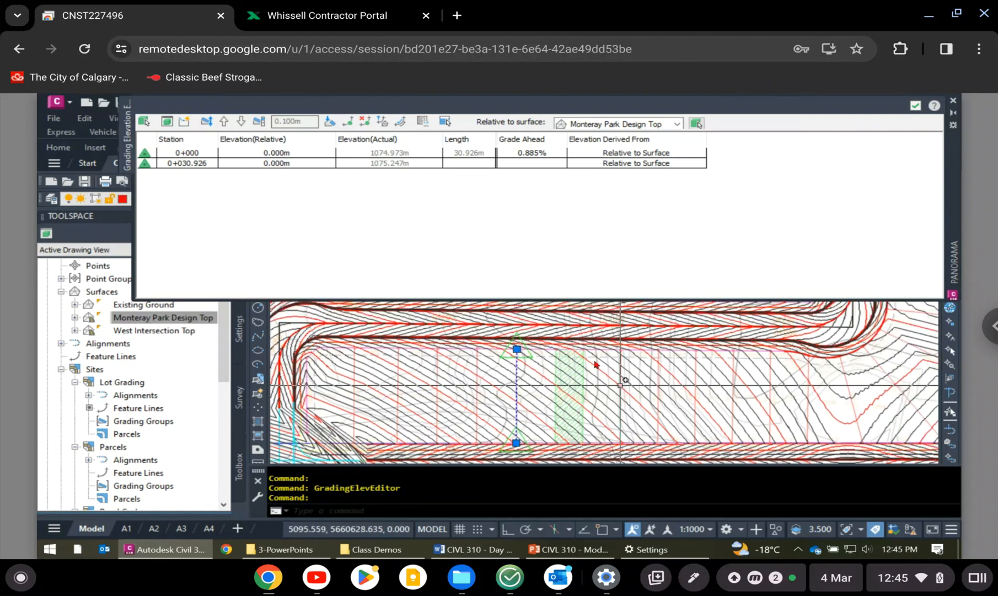
pyautogui.moveTo(575, 351)
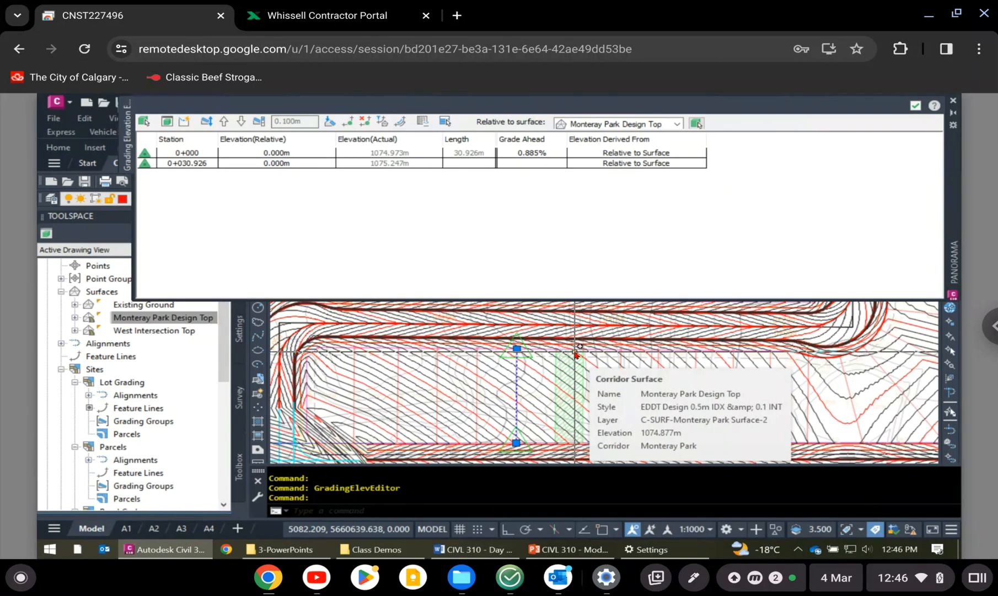
pyautogui.click(349, 122)
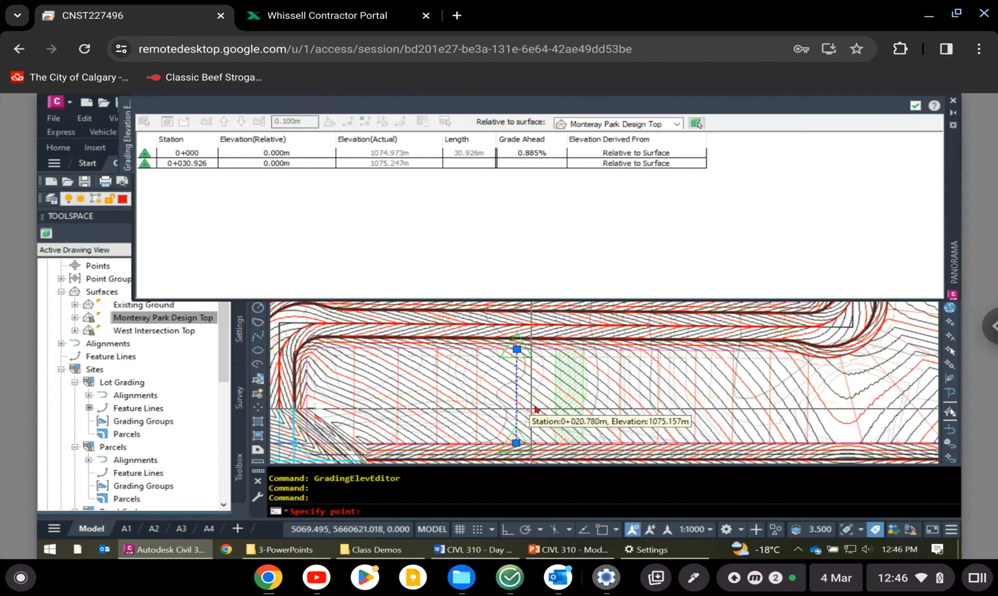
pyautogui.scroll(2, 530, 414)
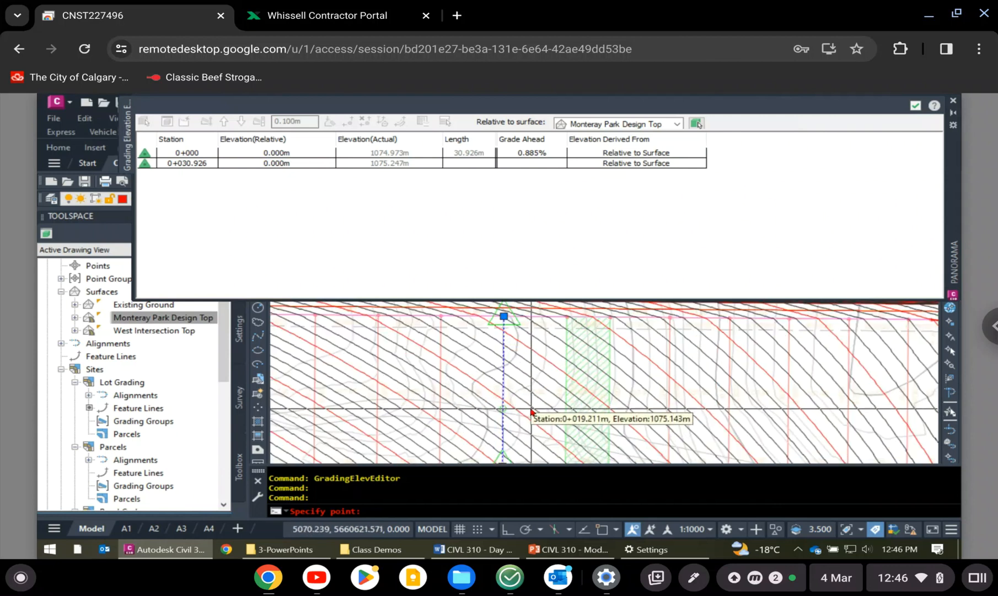
pyautogui.click(531, 411)
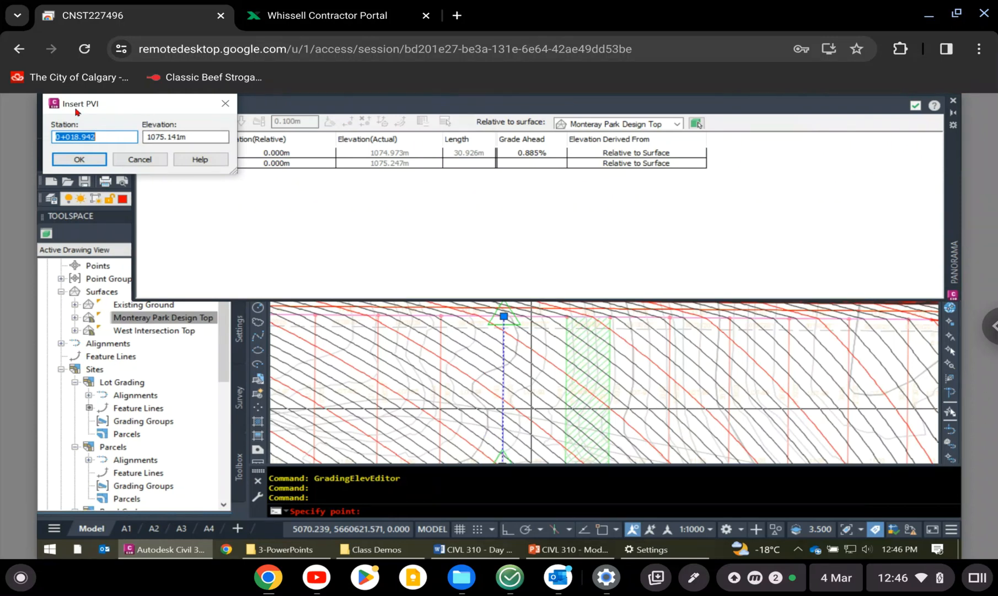
pyautogui.click(71, 160)
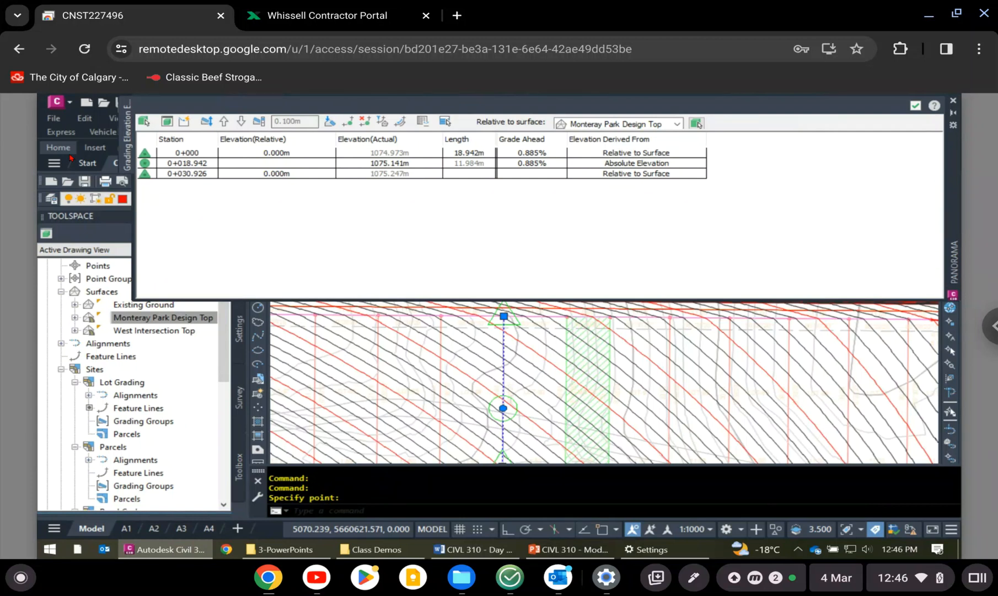
# - Set the grade ahead from station 0+000 to the inserted elevation point to 2%
pyautogui.click(200, 155)
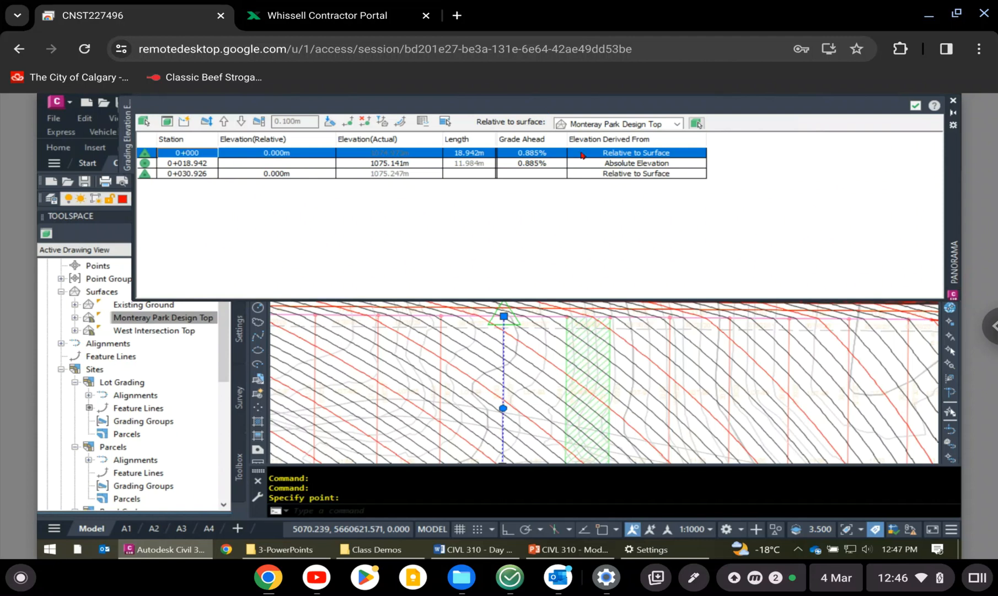
pyautogui.click(541, 152)
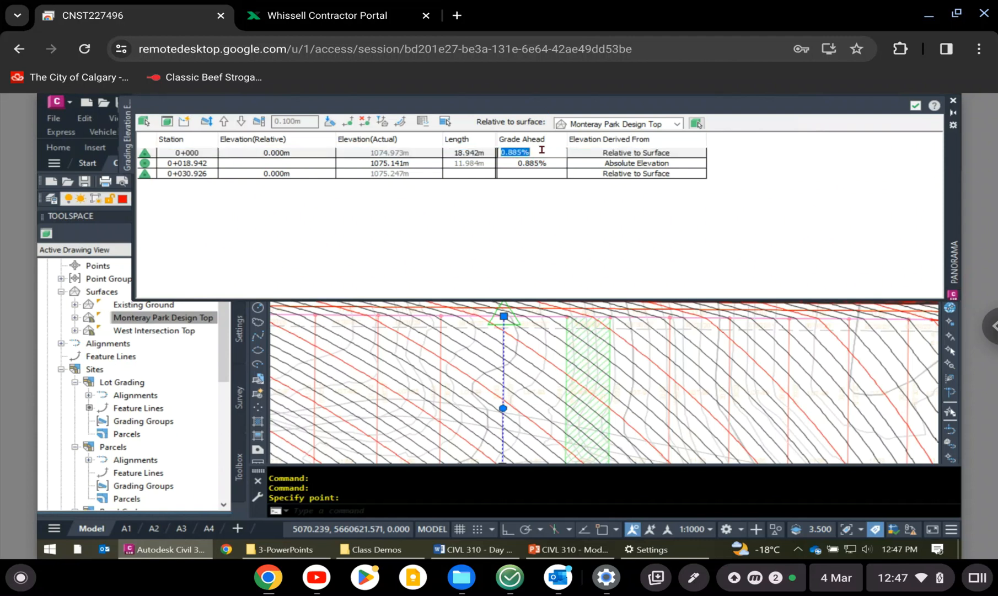
pyautogui.write('2')
pyautogui.press('Return')
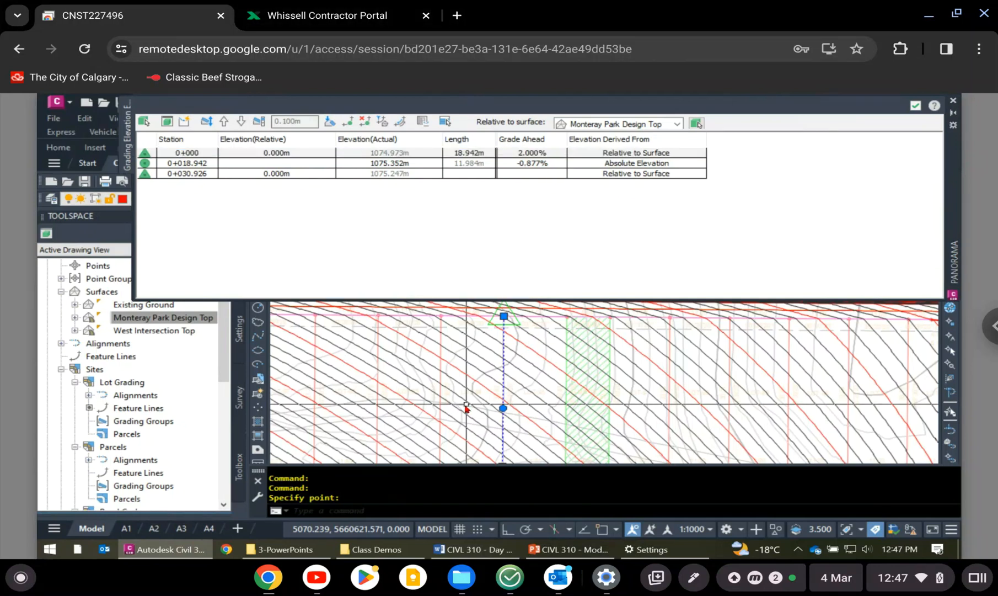
# - Move the intermediate elevation point south along the feature line to about station 0+024.68
pyautogui.moveTo(498, 410); pyautogui.dragTo(489, 351, button='middle')
pyautogui.scroll(2, 494, 348)
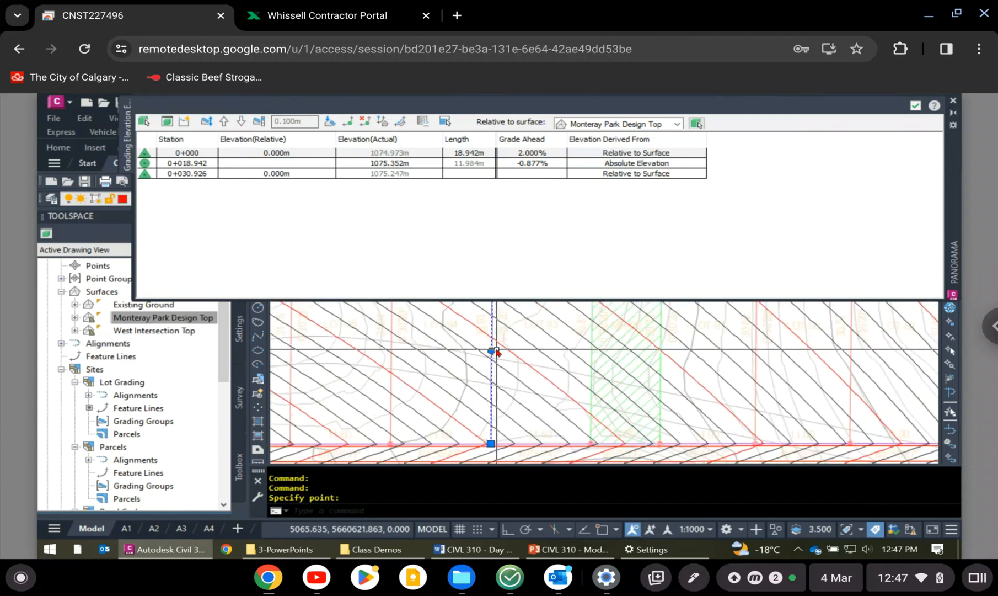
pyautogui.click(491, 351)
pyautogui.click(491, 351)
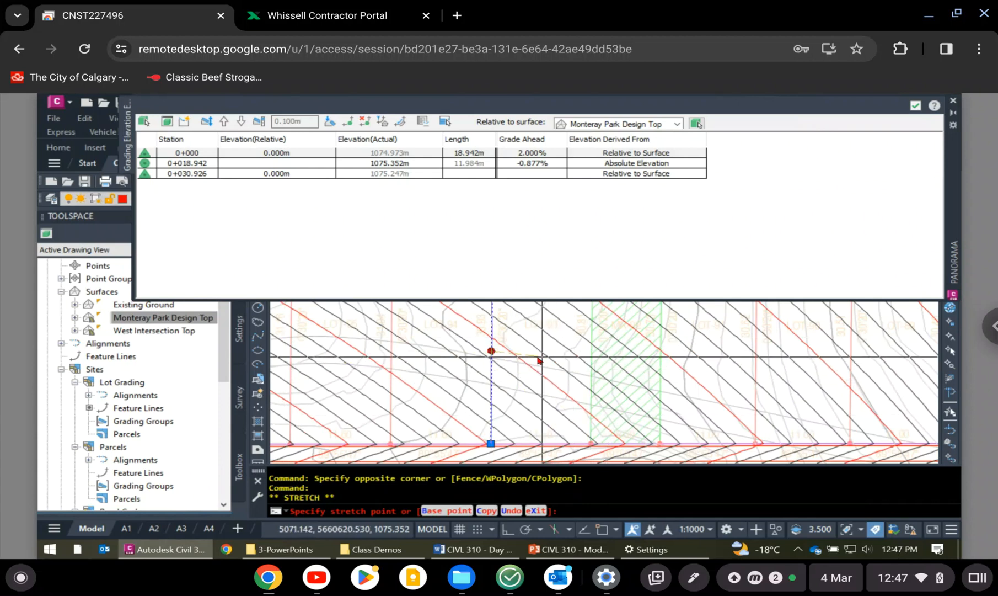
pyautogui.click(519, 380)
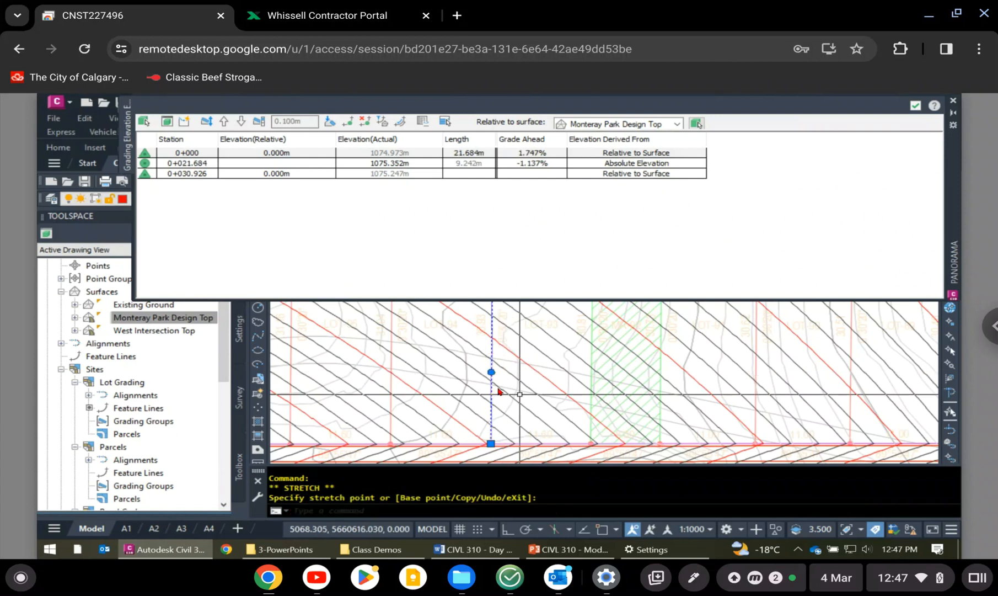
pyautogui.click(540, 155)
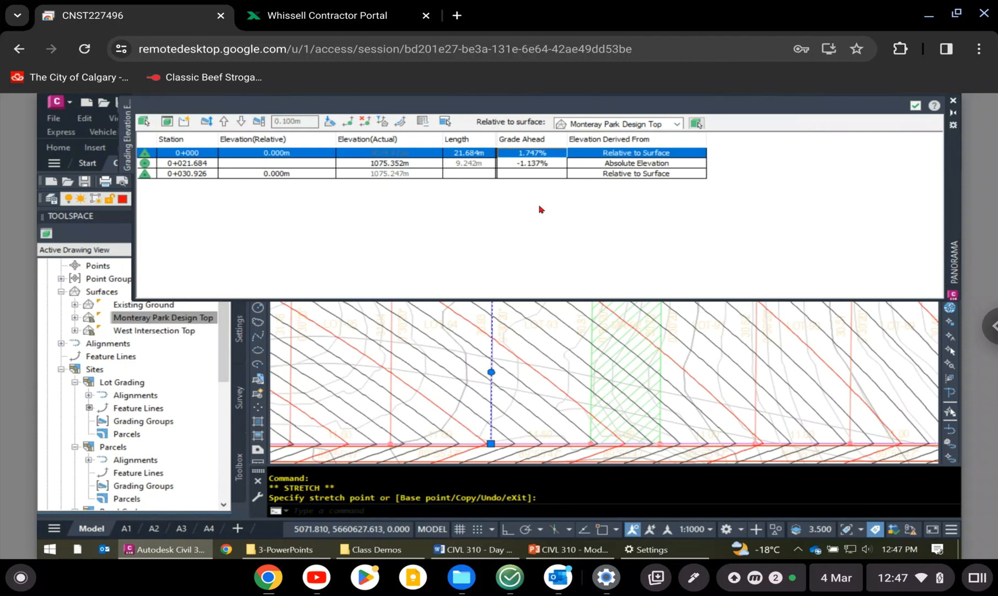
pyautogui.click(491, 372)
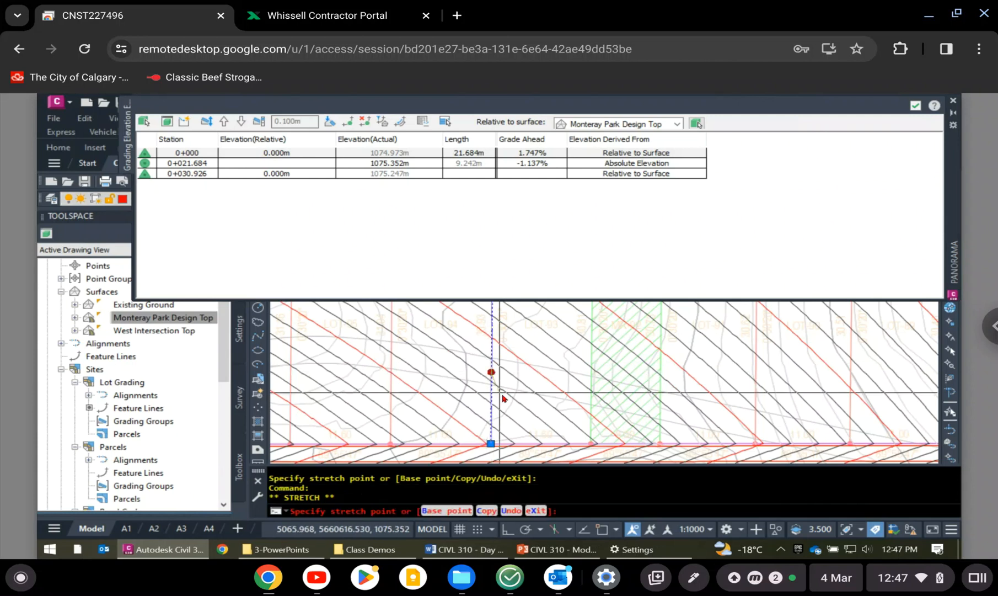
pyautogui.click(502, 397)
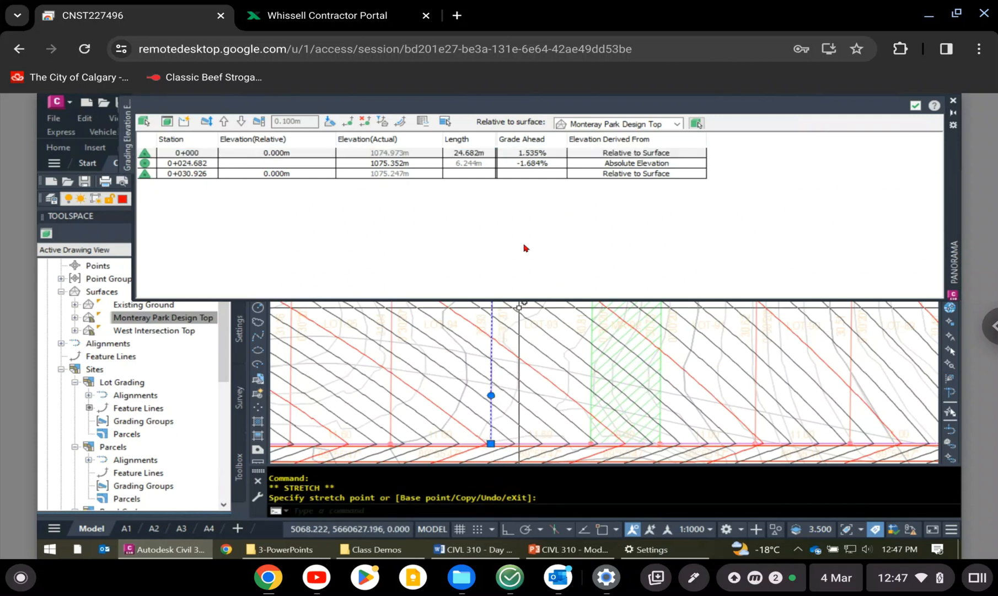
# - Set the grade ahead from station 0+000 to the moved elevation point to 2%
pyautogui.doubleClick(545, 155)
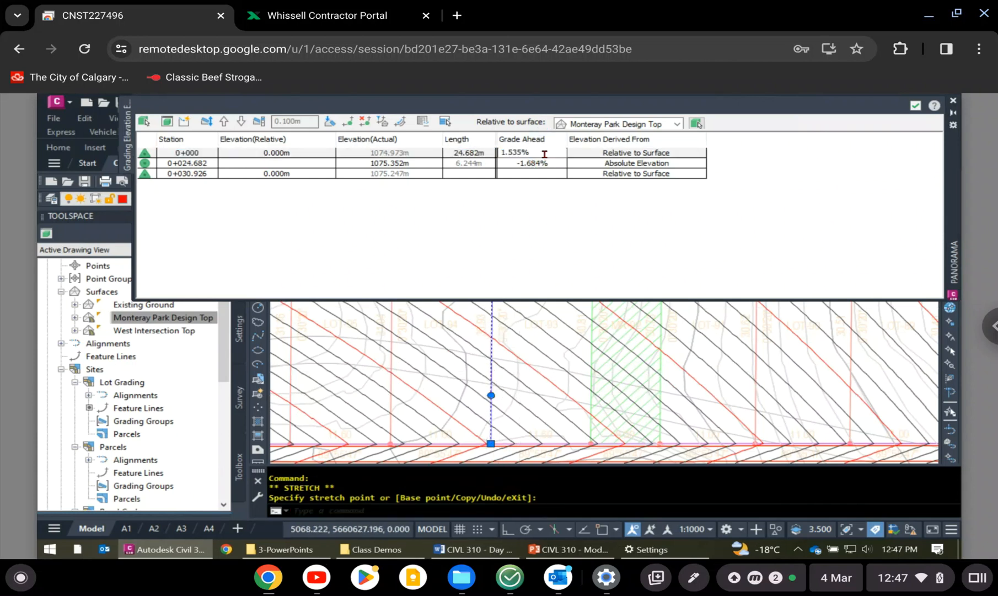
pyautogui.write('2')
pyautogui.press('Return')
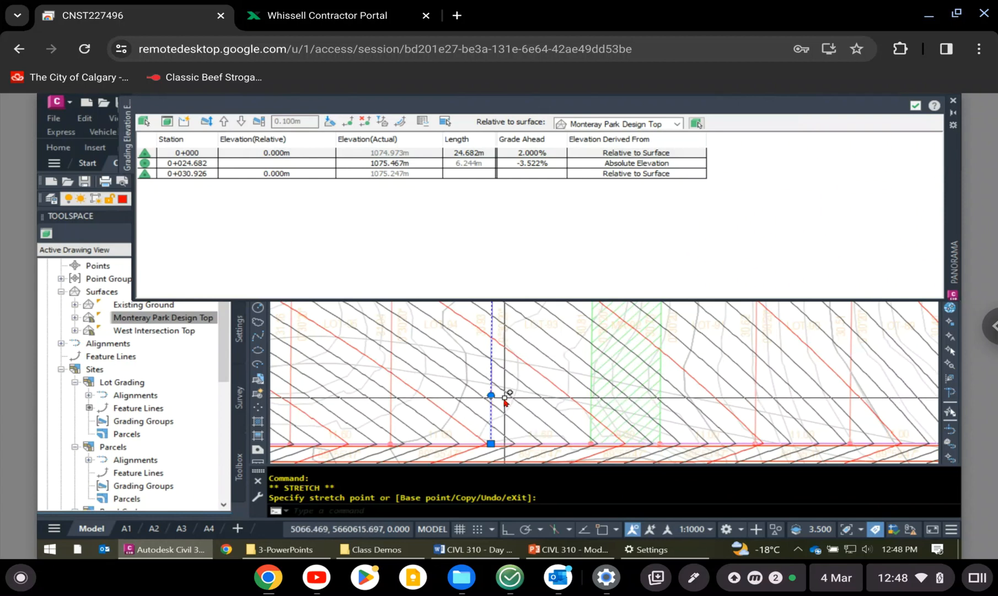
# - Move the intermediate elevation point north along the feature line to about station 0+023.27
pyautogui.scroll(2, 502, 401)
pyautogui.click(470, 388)
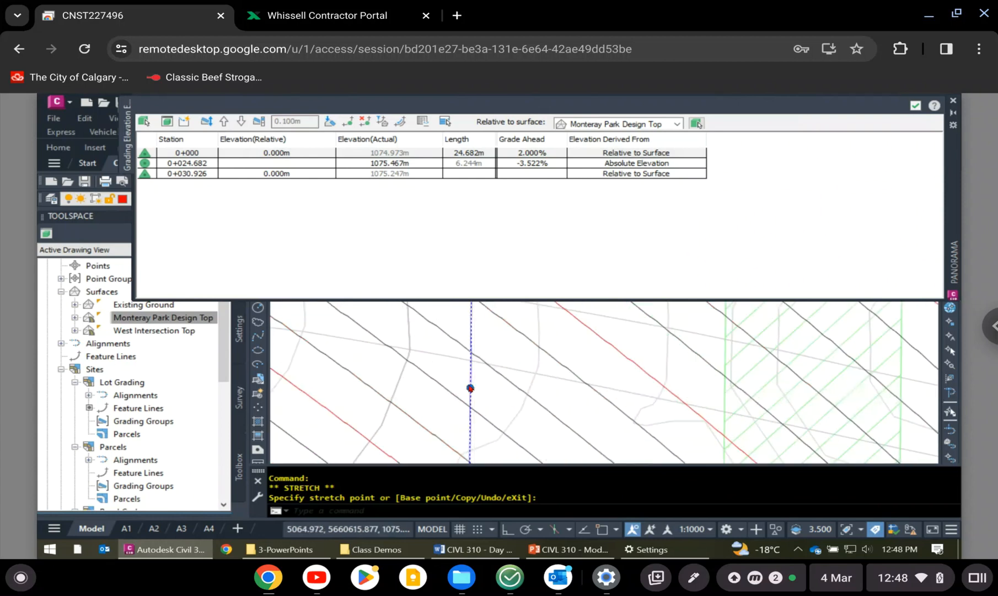
pyautogui.click(488, 362)
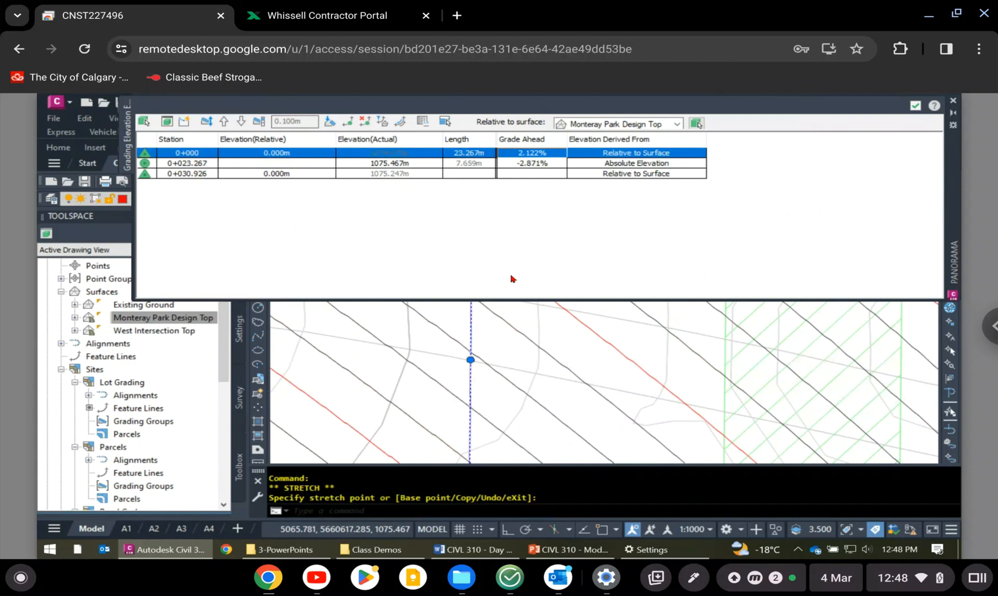
# - Set the grade ahead from station 0+000 to the point at station 0+023.267 to 2% and close the Elevation Editor
pyautogui.click(549, 153)
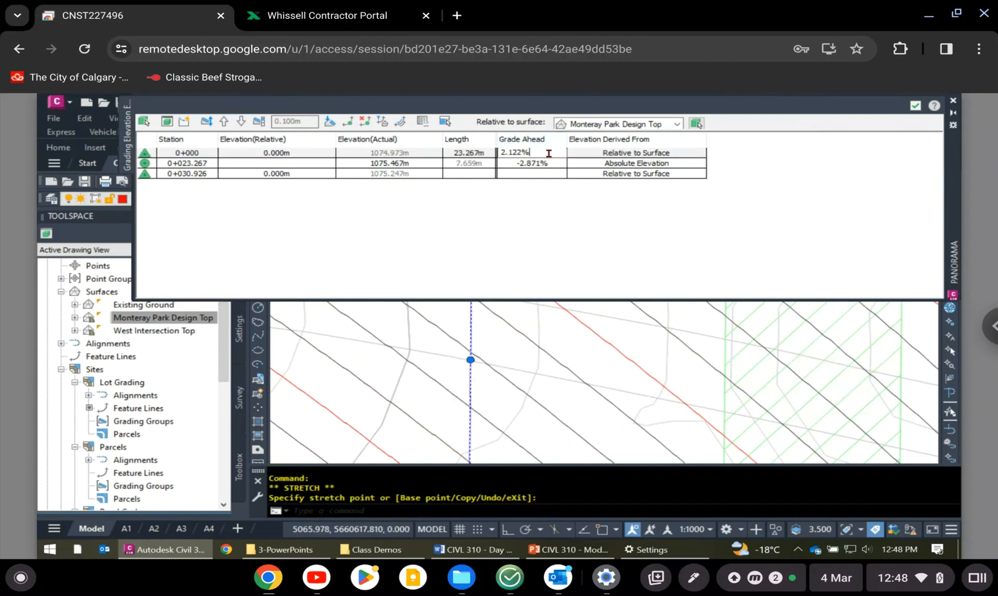
pyautogui.press('BackSpace')
pyautogui.press('BackSpace')
pyautogui.press('BackSpace')
pyautogui.press('BackSpace')
pyautogui.press('BackSpace')
pyautogui.press('BackSpace')
pyautogui.write('2')
pyautogui.press('Return')
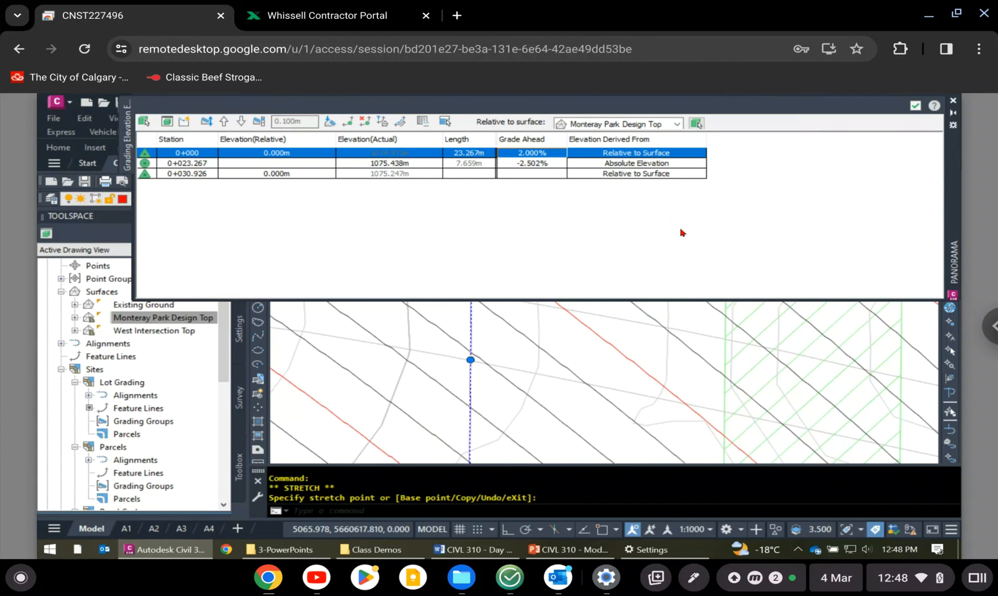
pyautogui.scroll(-5, 571, 346)
pyautogui.scroll(-2, 568, 339)
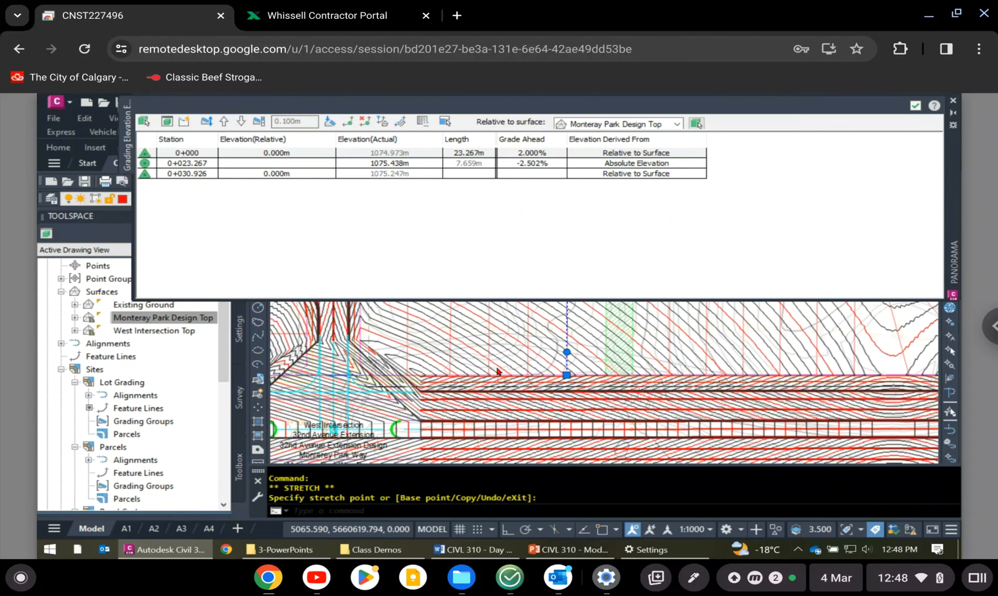
pyautogui.scroll(-2, 558, 325)
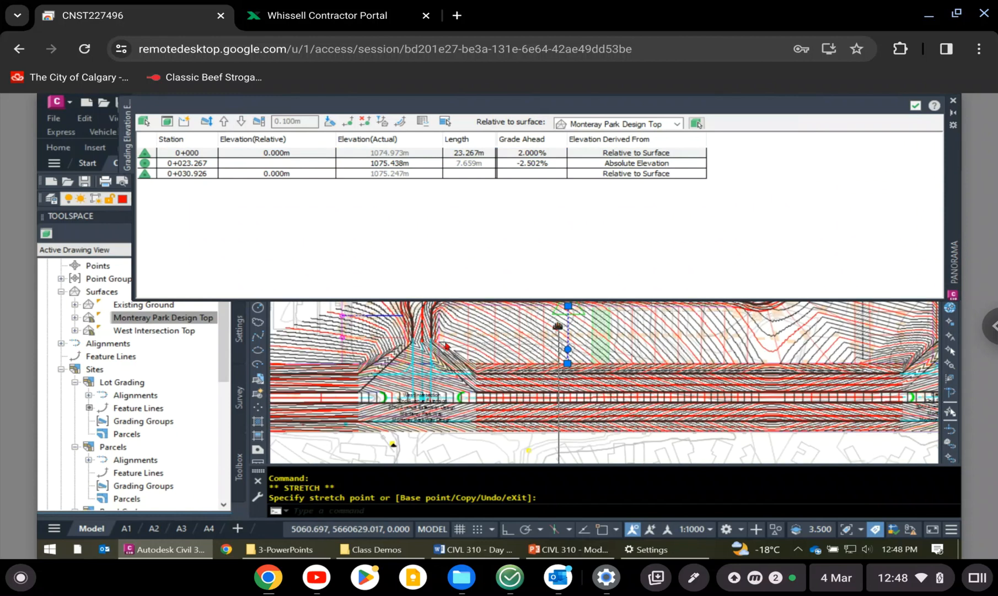
pyautogui.moveTo(558, 326); pyautogui.dragTo(492, 396, button='middle')
pyautogui.moveTo(448, 335); pyautogui.dragTo(405, 392, button='middle')
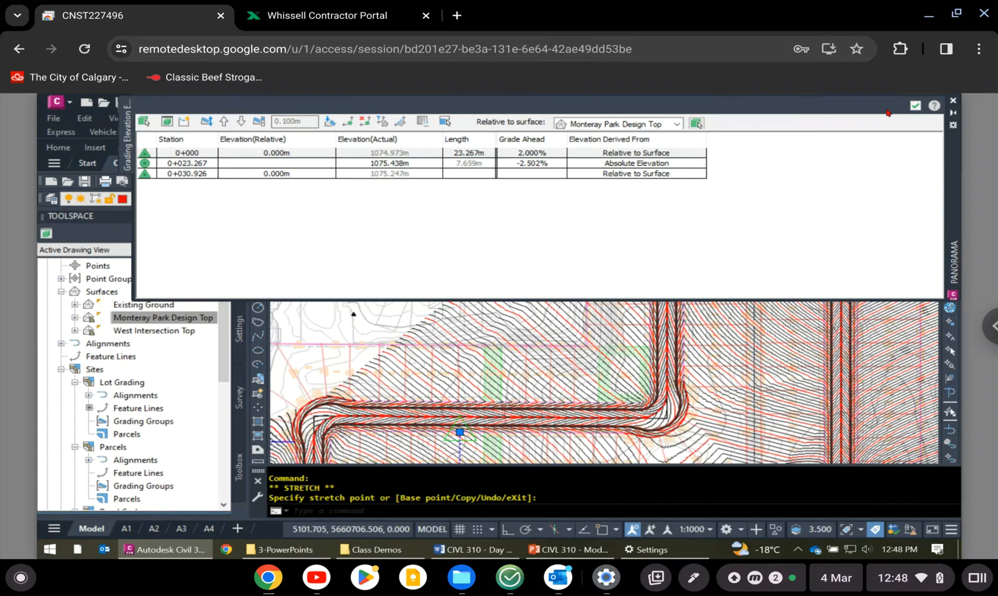
pyautogui.click(914, 109)
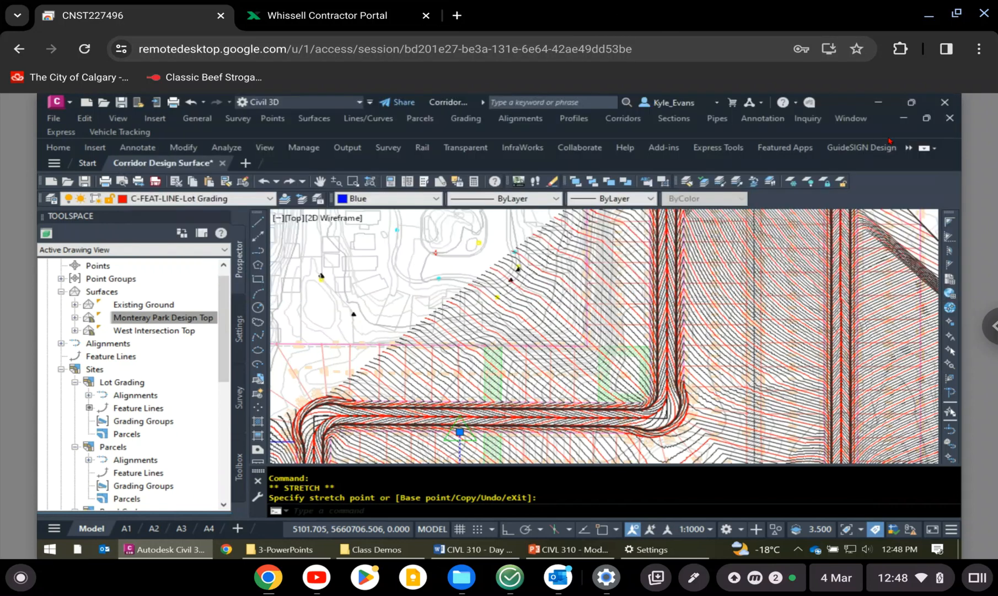
# - Open the Elevation Editor for the western blue feature line near the north end of the inner lot block
pyautogui.moveTo(762, 286); pyautogui.dragTo(717, 396, button='middle')
pyautogui.moveTo(682, 274); pyautogui.dragTo(666, 292, button='middle')
pyautogui.press('Escape')
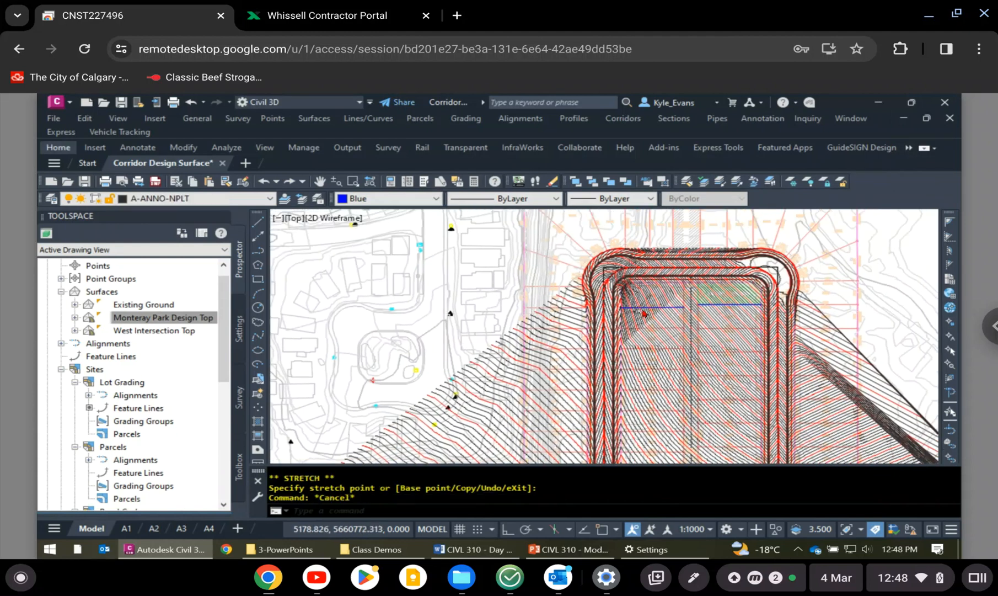
pyautogui.scroll(3, 643, 316)
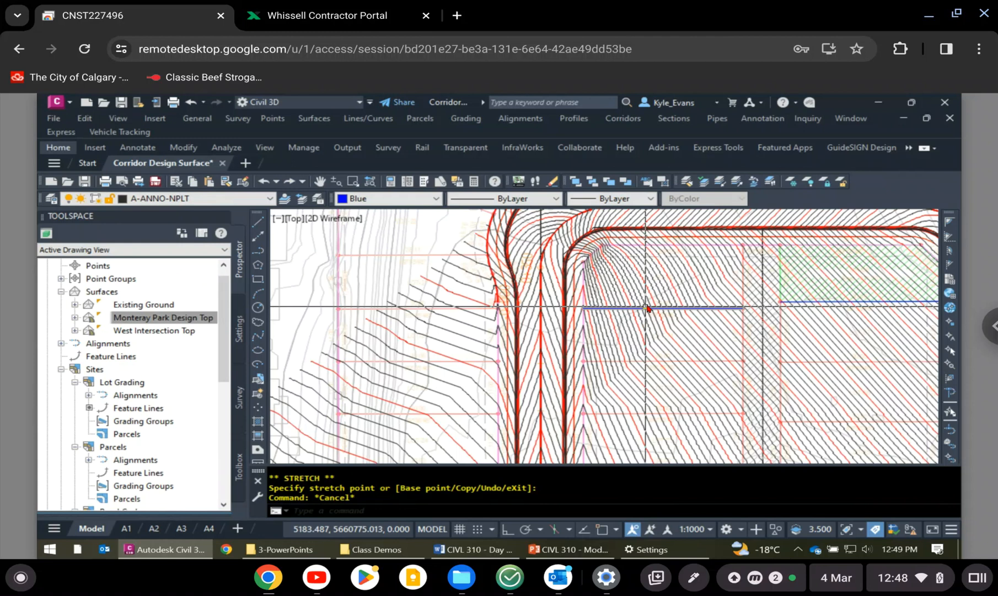
pyautogui.click(661, 307)
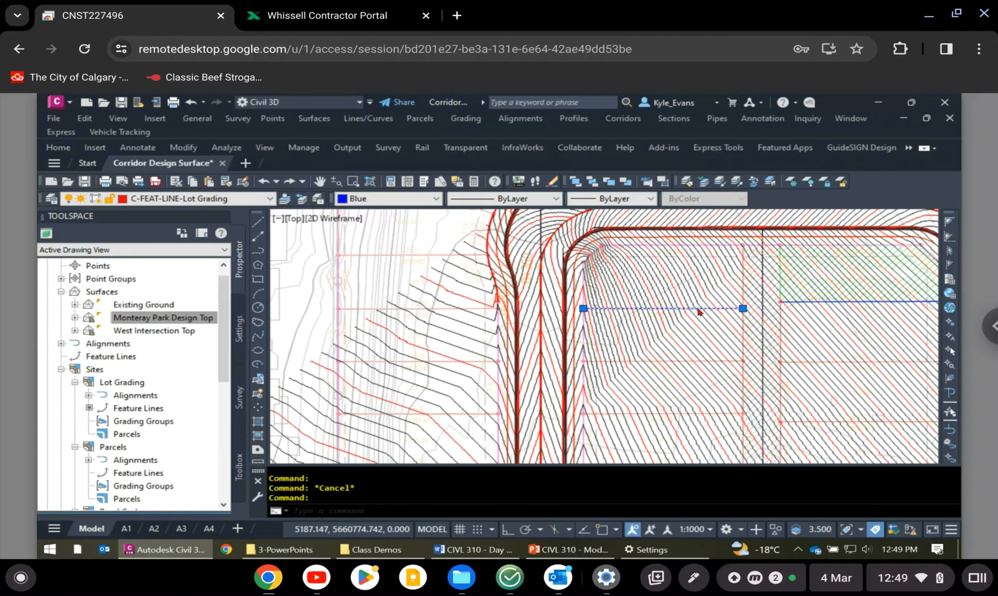
pyautogui.rightClick(664, 308)
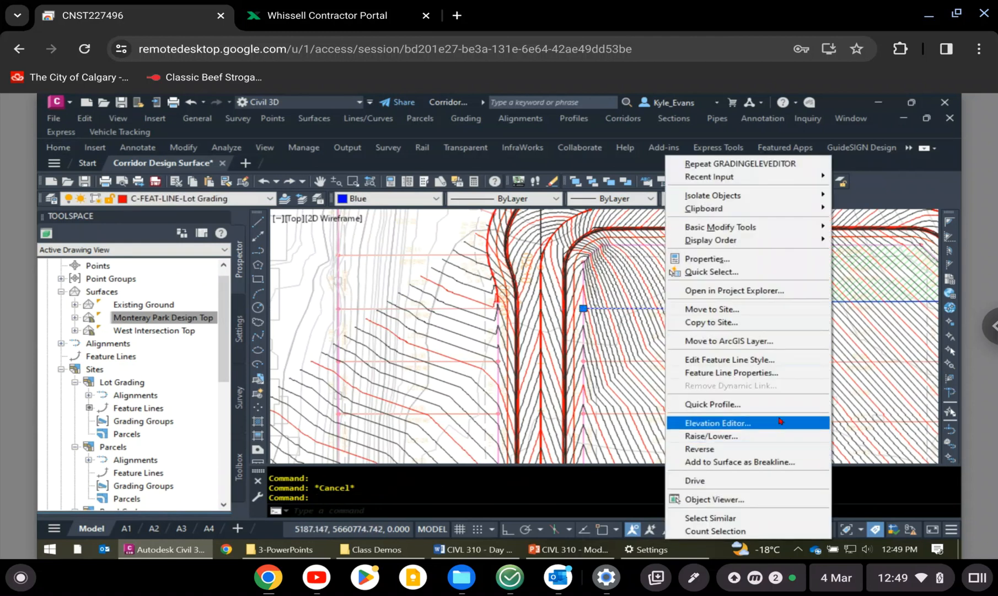
pyautogui.click(779, 422)
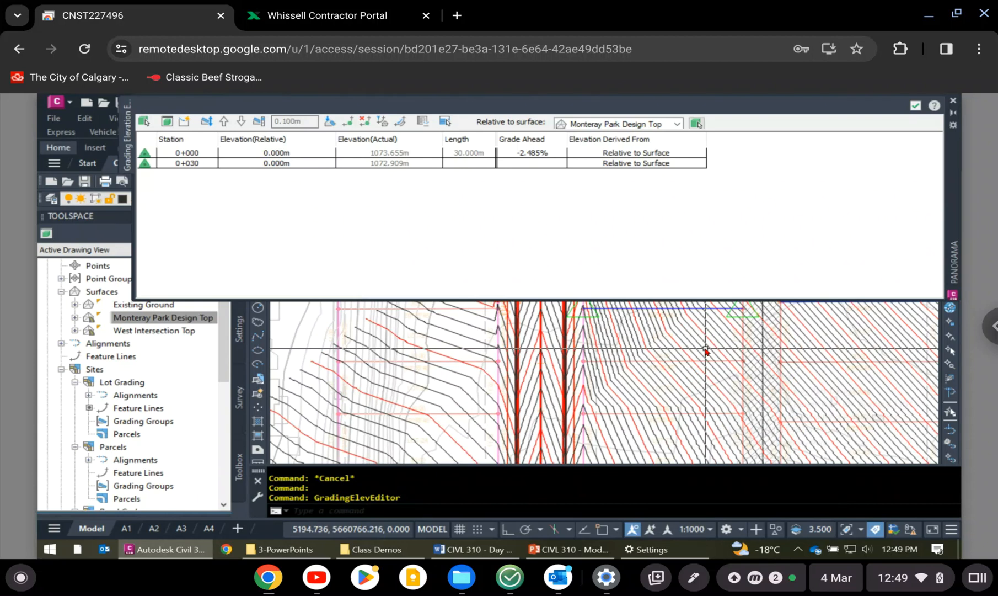
pyautogui.moveTo(706, 350)
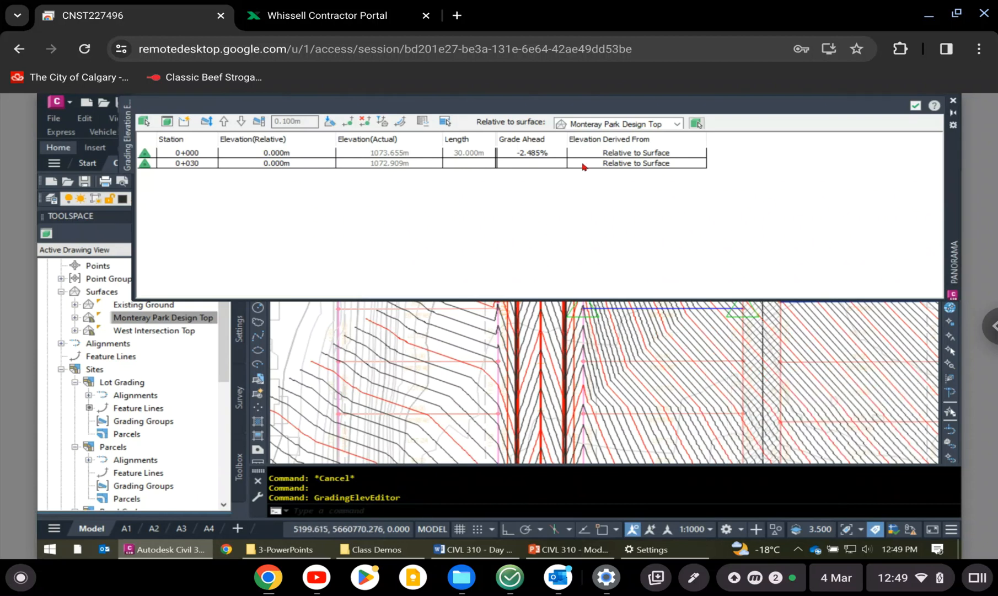
# - Derive the elevation at station 0+030 from Absolute Elevation and set the grade ahead from station 0+000 to -2%
pyautogui.click(635, 155)
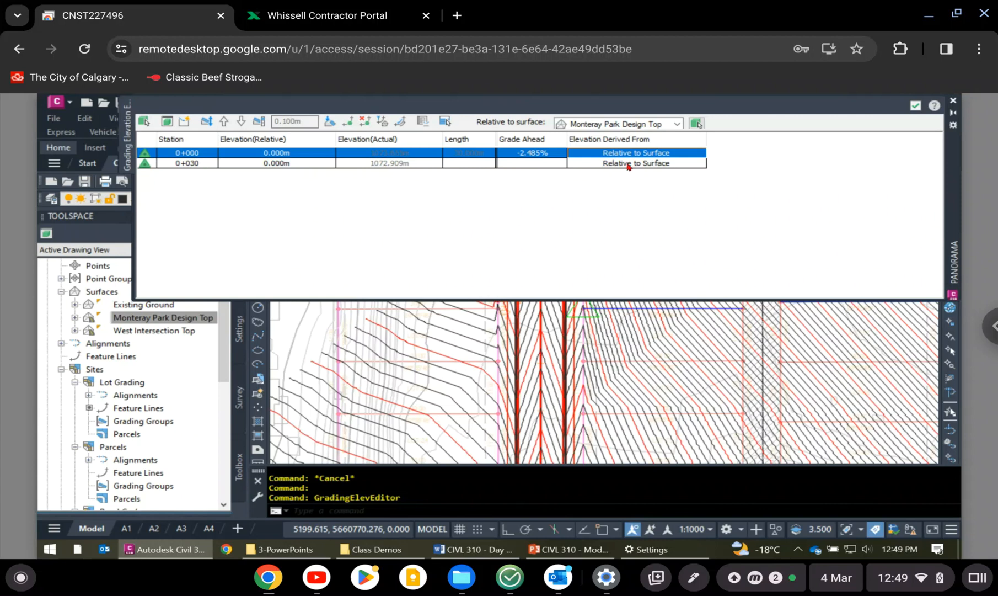
pyautogui.click(625, 164)
pyautogui.click(601, 177)
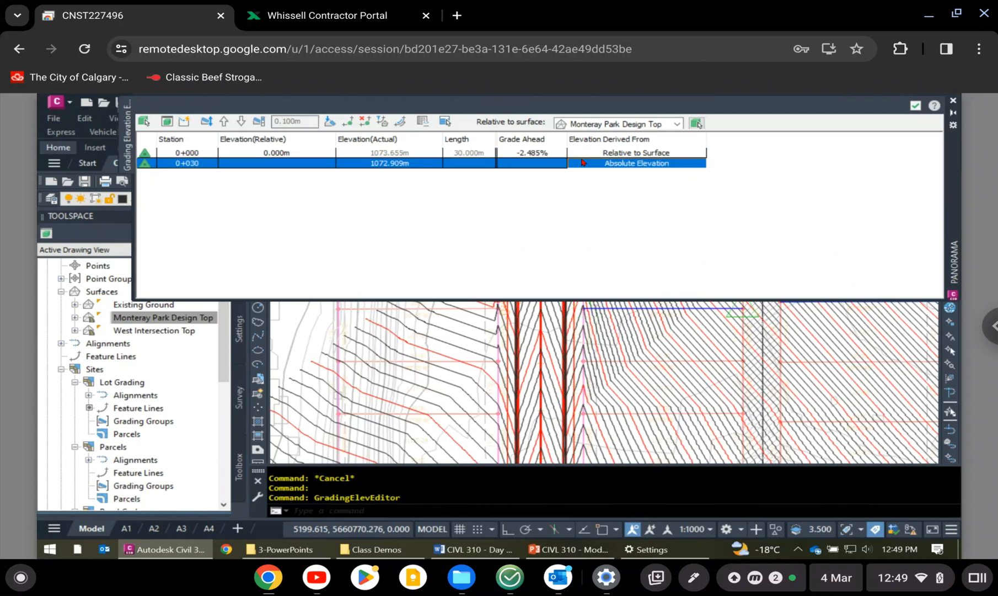
pyautogui.click(525, 153)
pyautogui.click(523, 153)
pyautogui.write('-2')
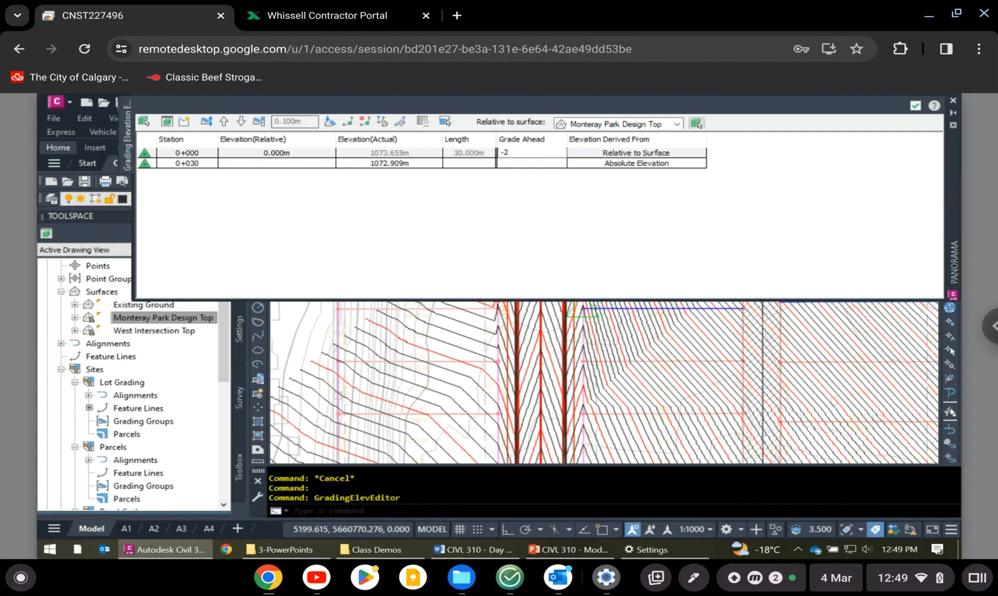
pyautogui.press('Return')
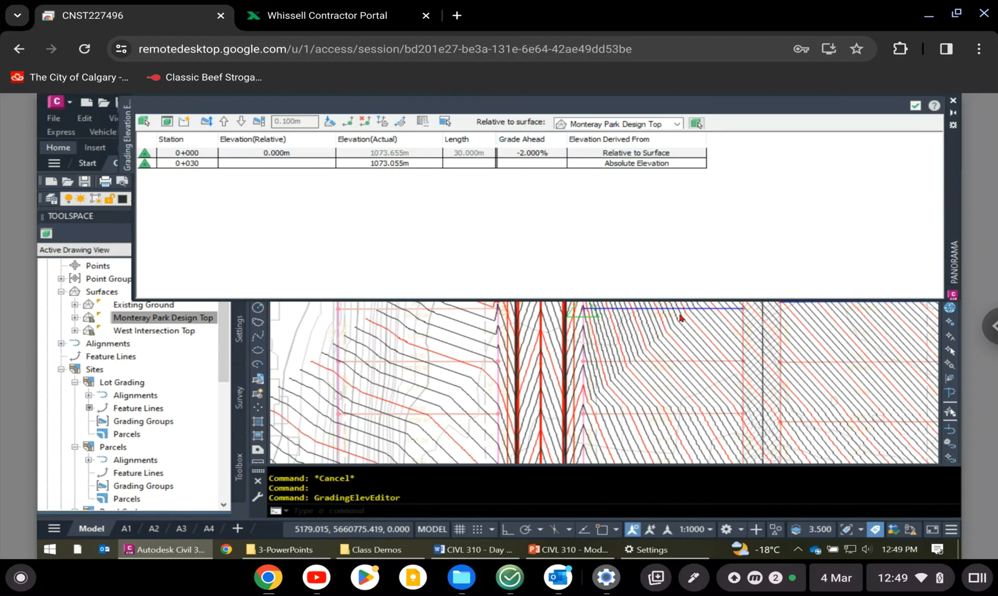
# - Examine the perimeter lots along the northern boundary and around the western entrance road against the existing ground contours
pyautogui.scroll(-5, 756, 352)
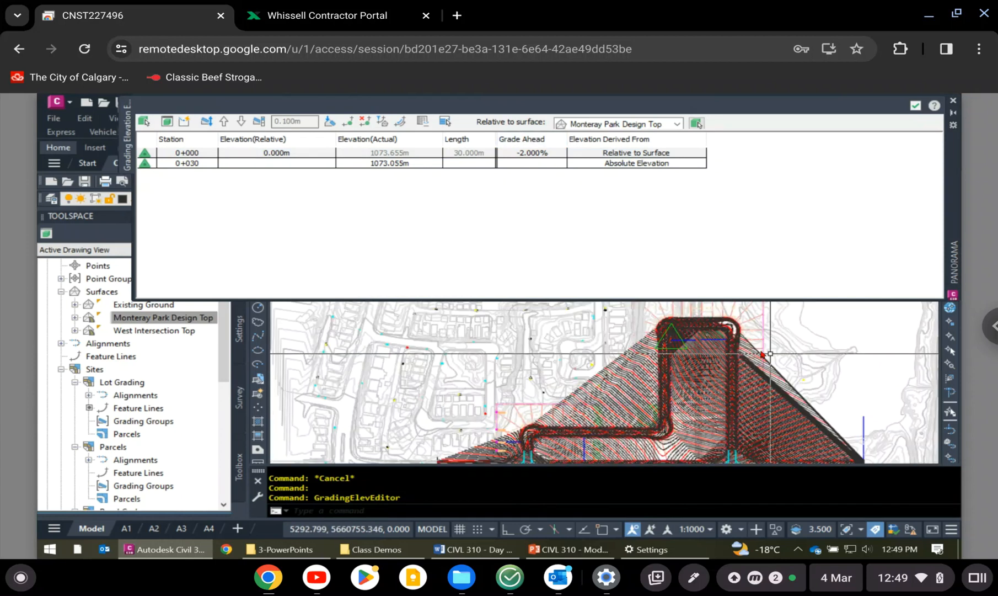
pyautogui.moveTo(802, 354)
pyautogui.mouseDown(button='middle')
pyautogui.moveTo(740, 320)
pyautogui.moveTo(684, 384)
pyautogui.mouseUp(button='middle')
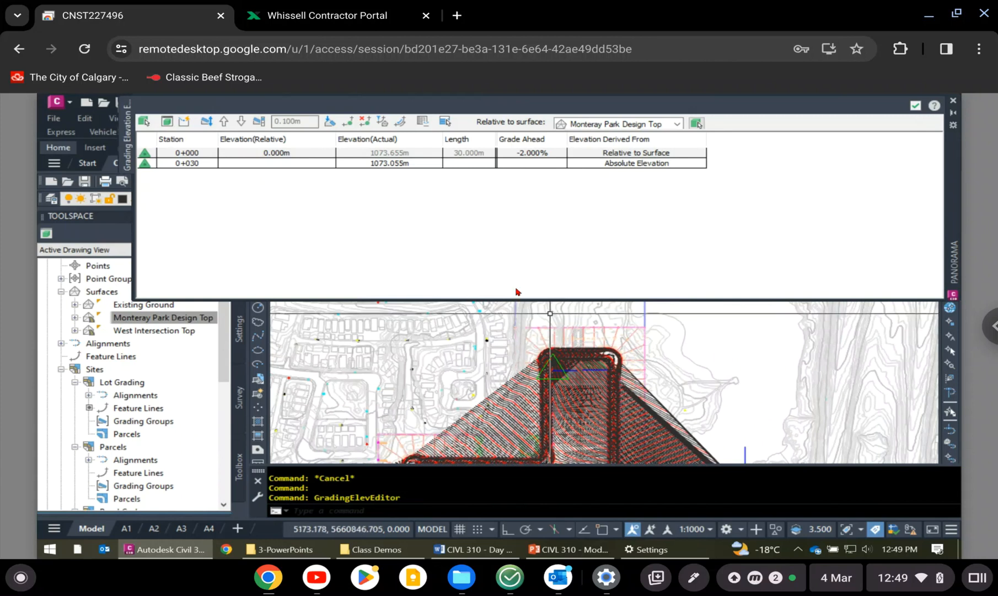
pyautogui.scroll(5, 508, 322)
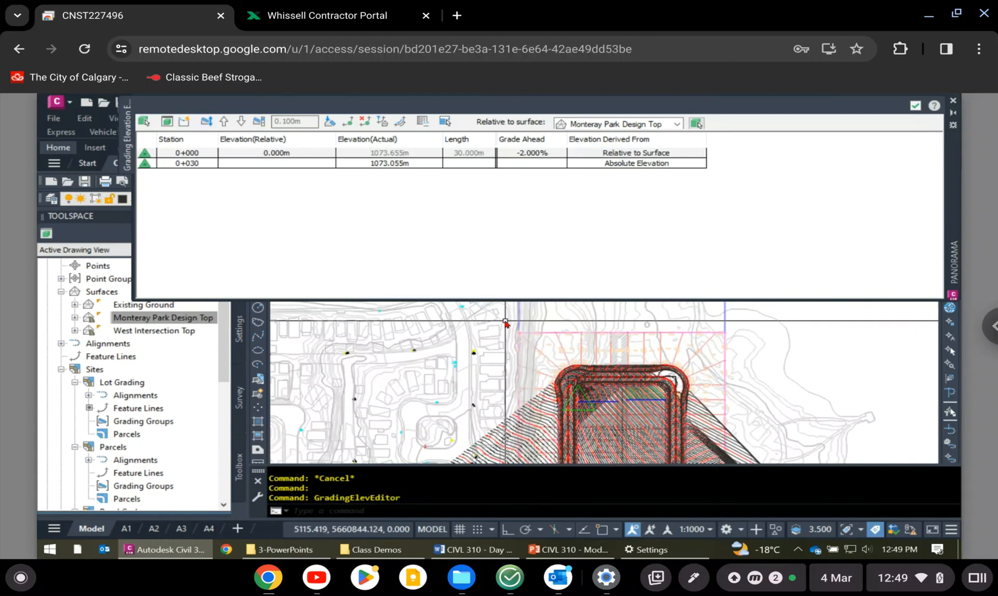
pyautogui.scroll(-4, 557, 351)
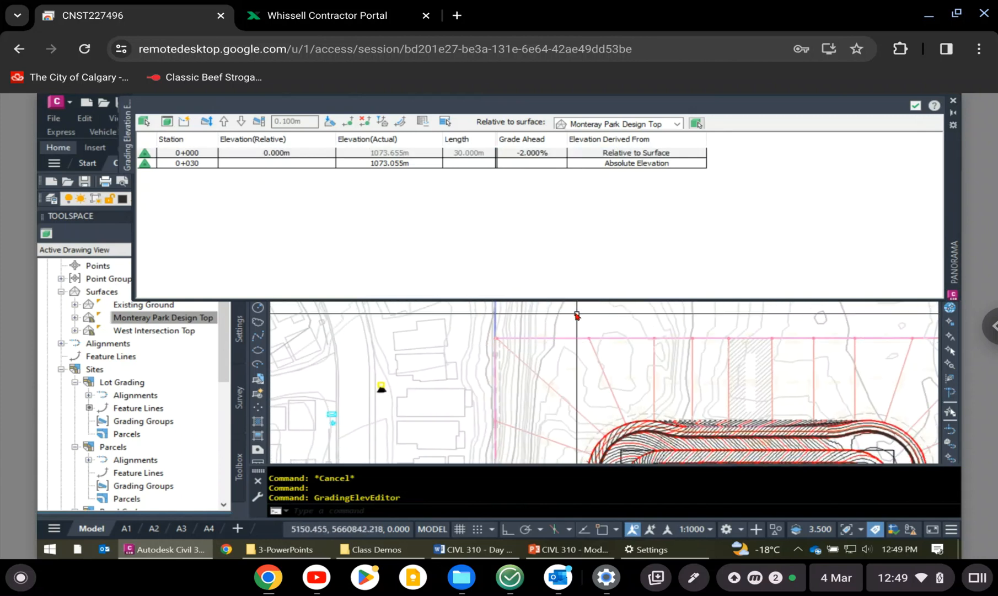
pyautogui.click(571, 316)
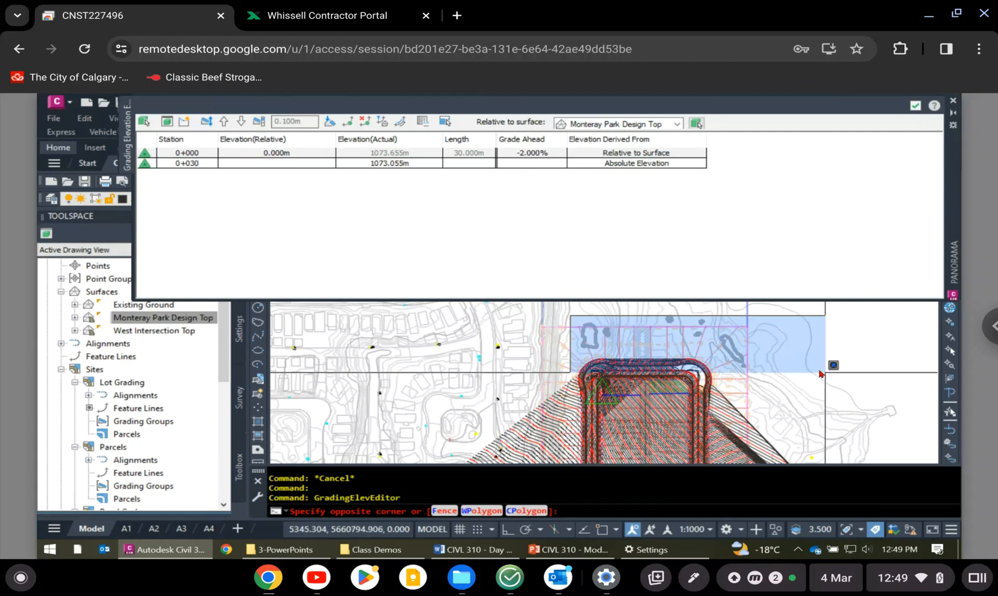
pyautogui.scroll(-3, 774, 319)
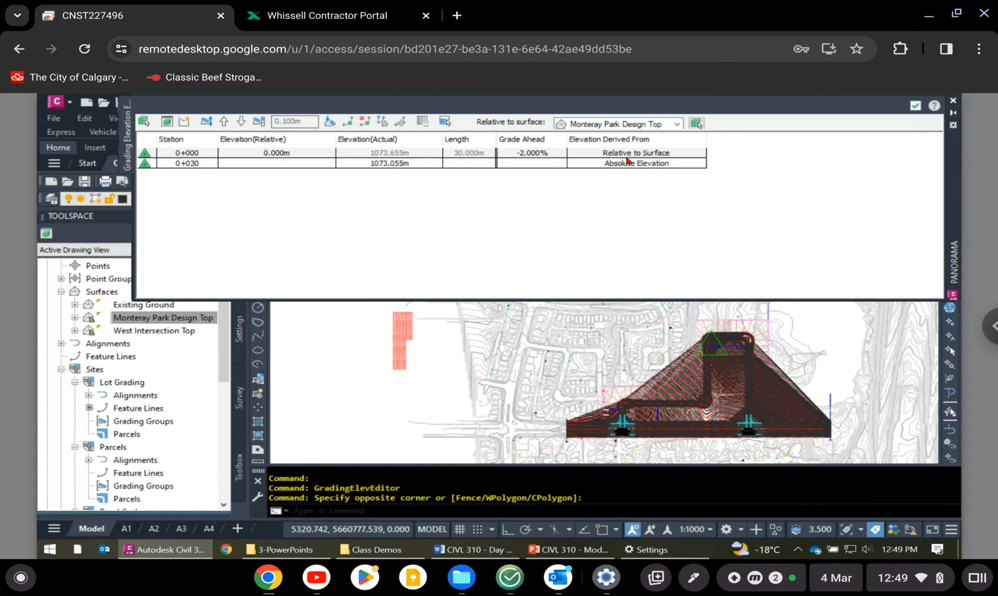
pyautogui.scroll(4, 739, 421)
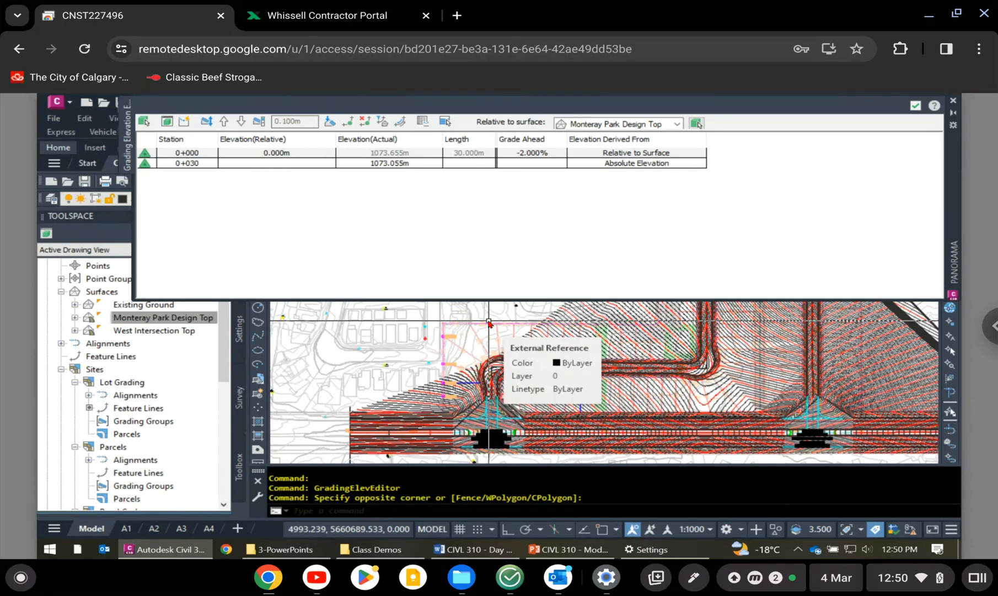
pyautogui.scroll(3, 490, 324)
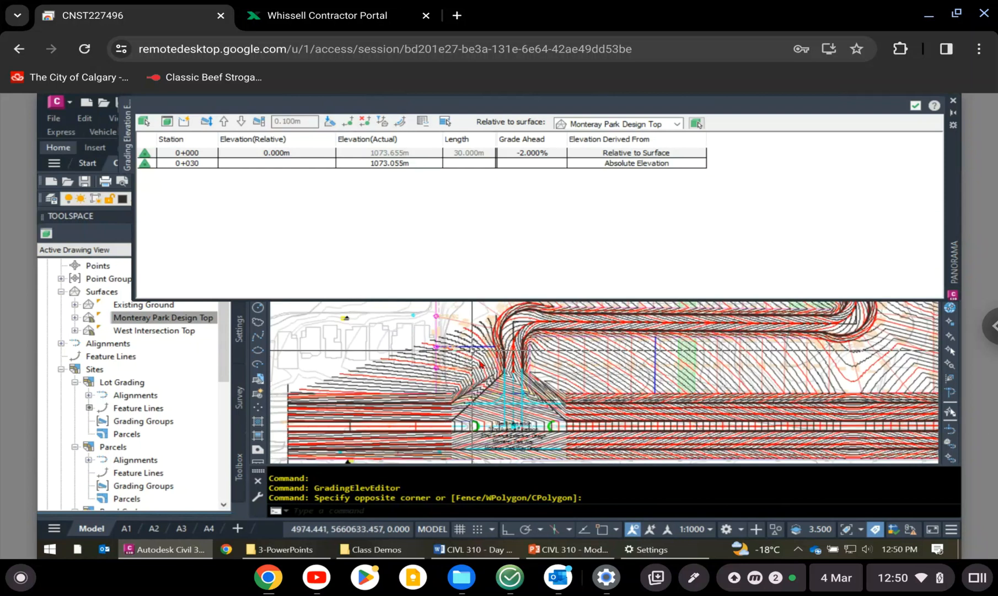
pyautogui.scroll(2, 480, 364)
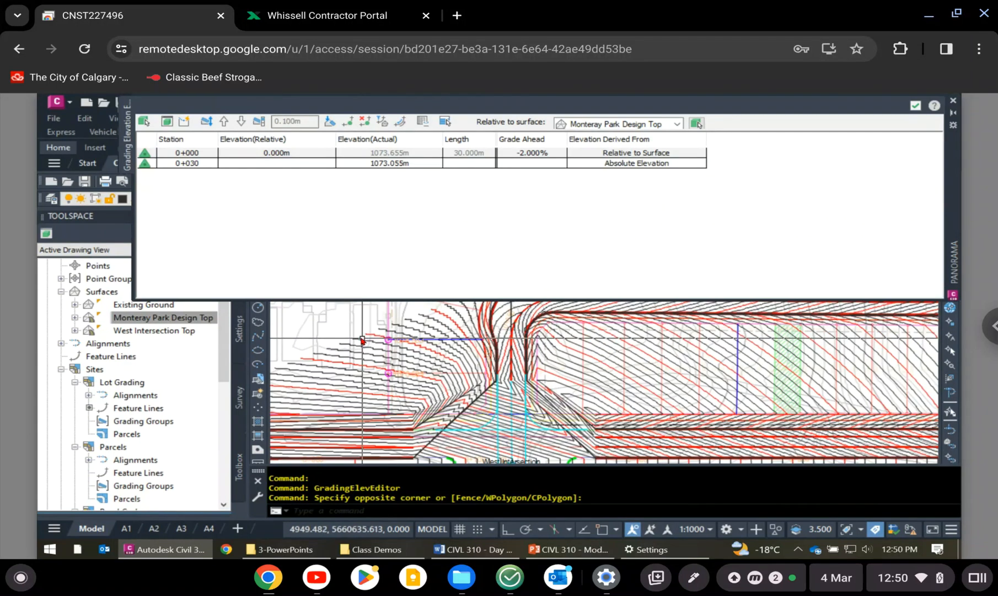
pyautogui.moveTo(362, 340); pyautogui.dragTo(367, 413, button='middle')
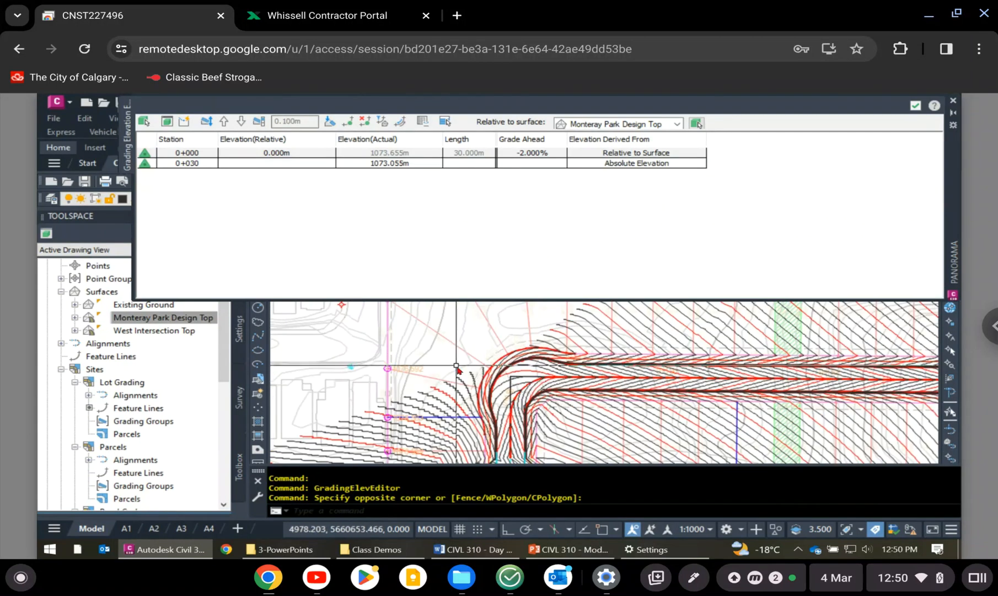
pyautogui.moveTo(502, 402); pyautogui.dragTo(406, 439, button='middle')
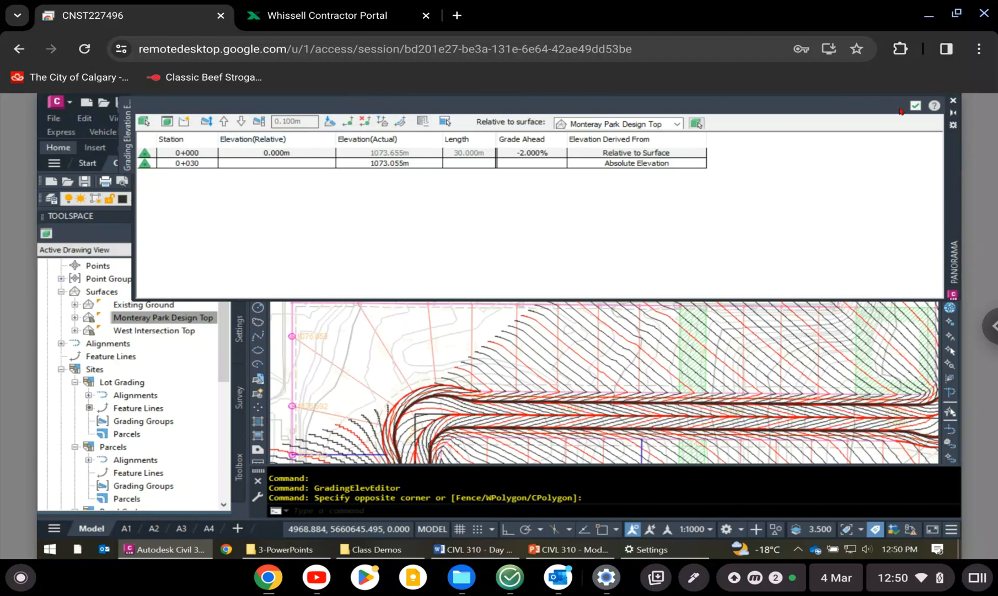
# - Close the Elevation Editor and save the drawing
pyautogui.click(953, 101)
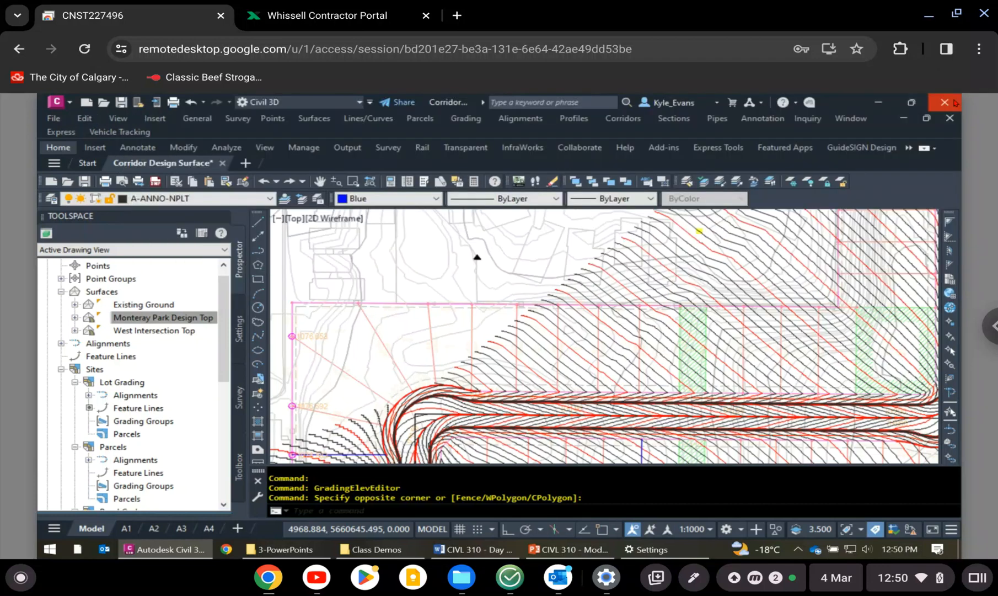
pyautogui.click(121, 103)
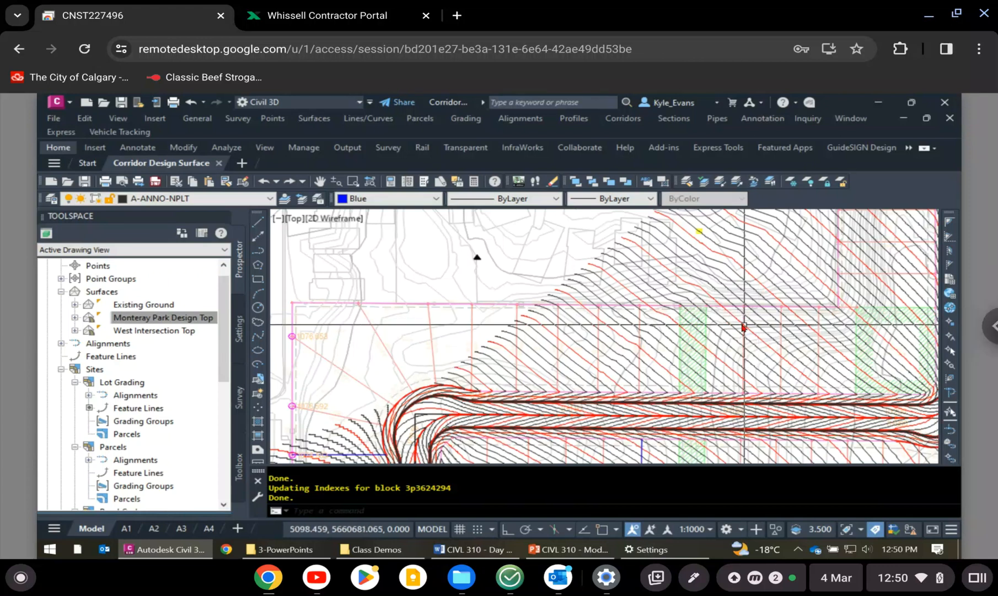
pyautogui.moveTo(662, 364); pyautogui.dragTo(558, 357, button='middle')
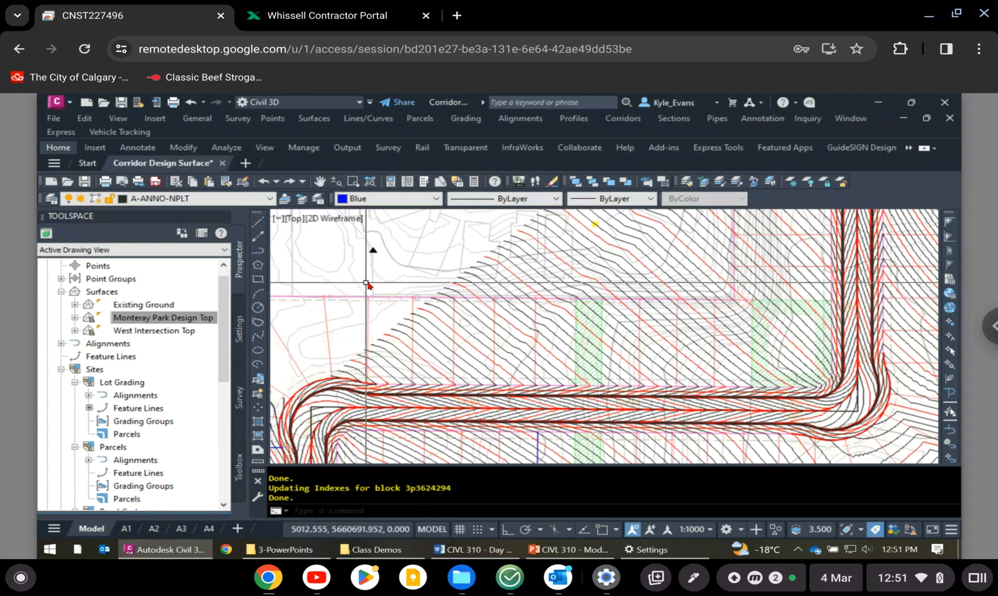
pyautogui.scroll(-6, 475, 302)
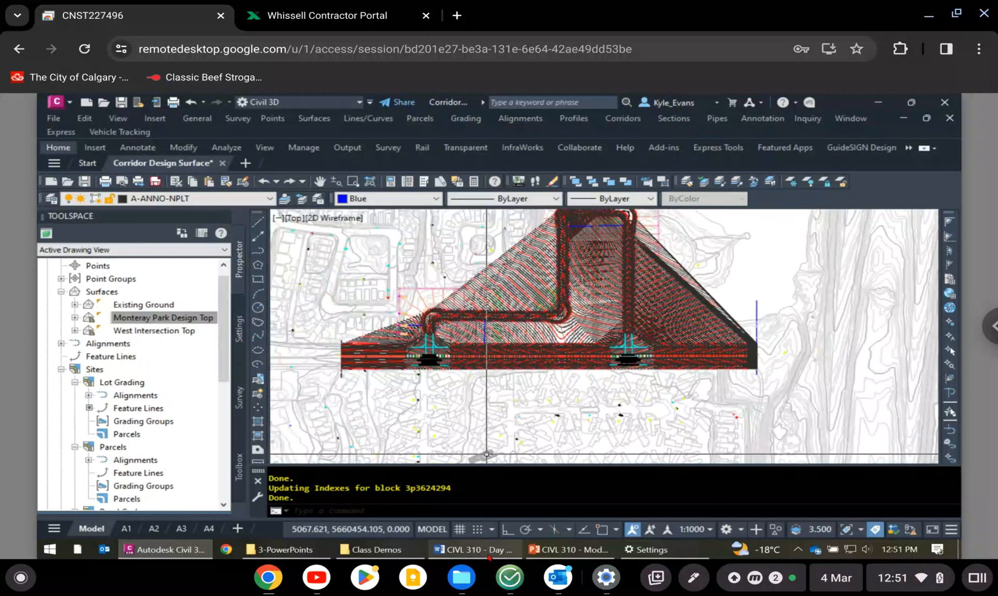